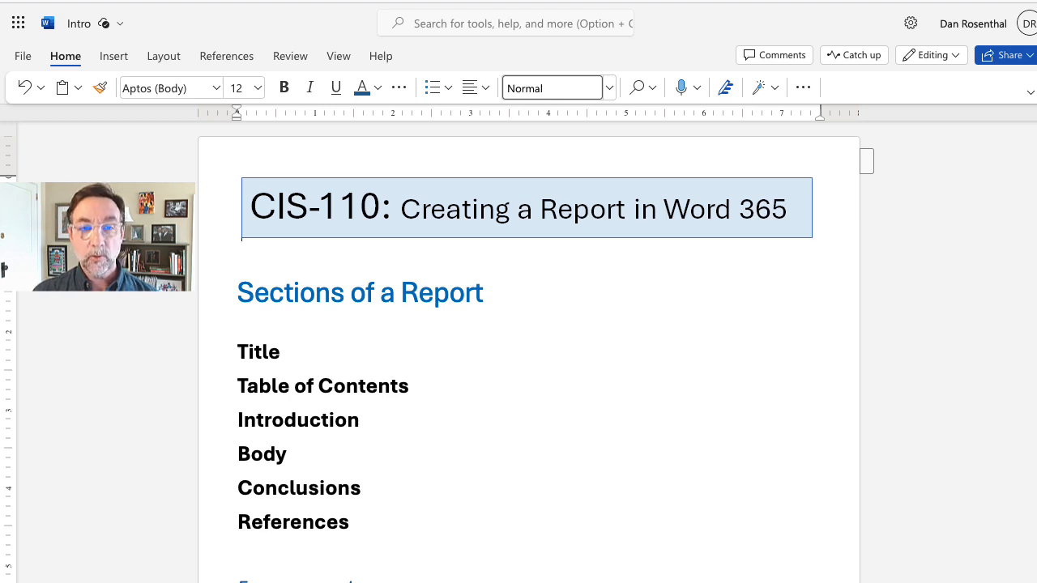
Step: Return to the top of the Intro document and drag the ReportText.txt window over the Word page
scroll(528, 348, "down", 10)
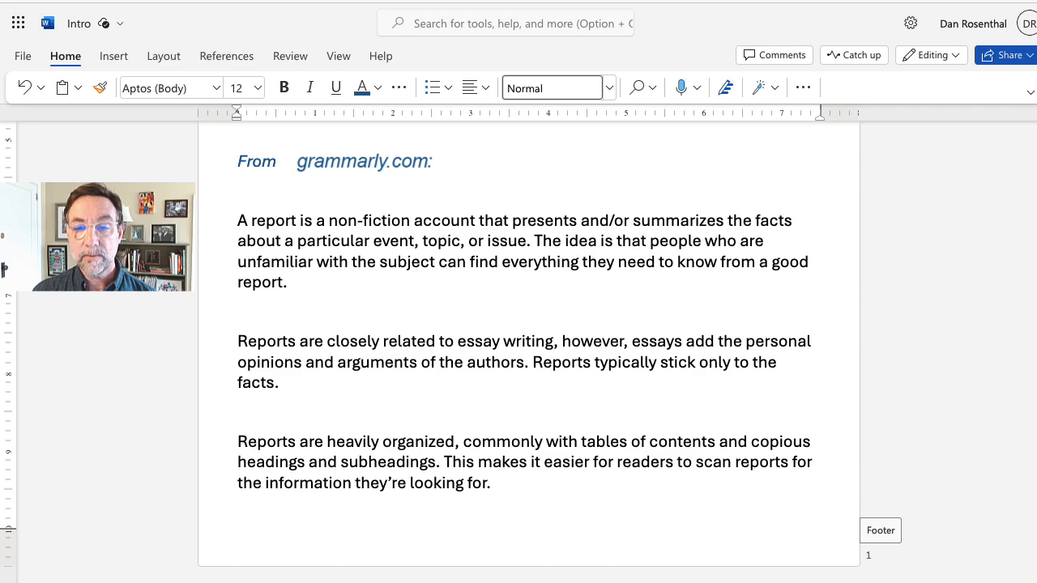
key("ctrl+Home")
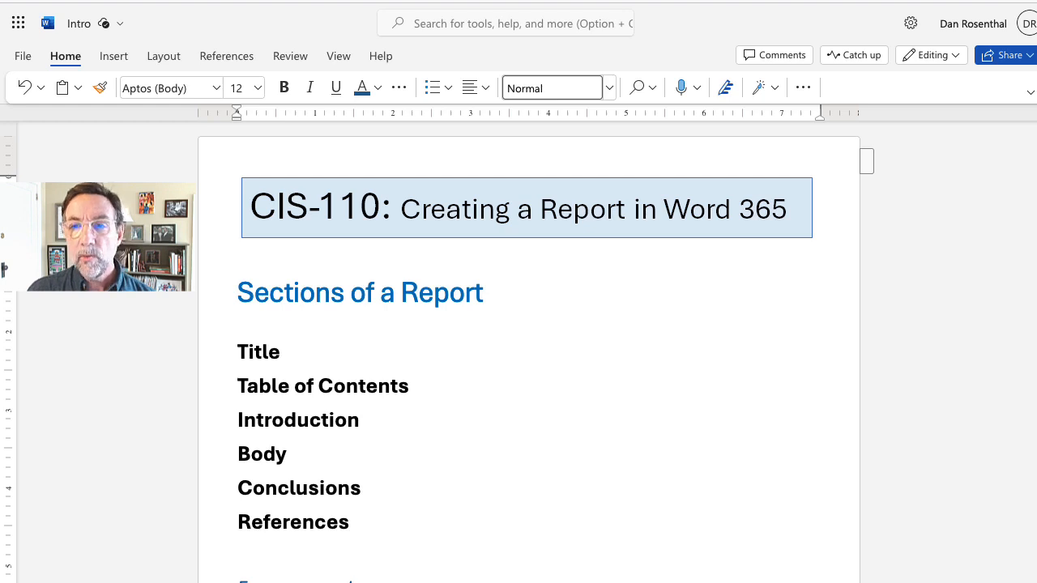
left_click_drag(1035, 166, 841, 154)
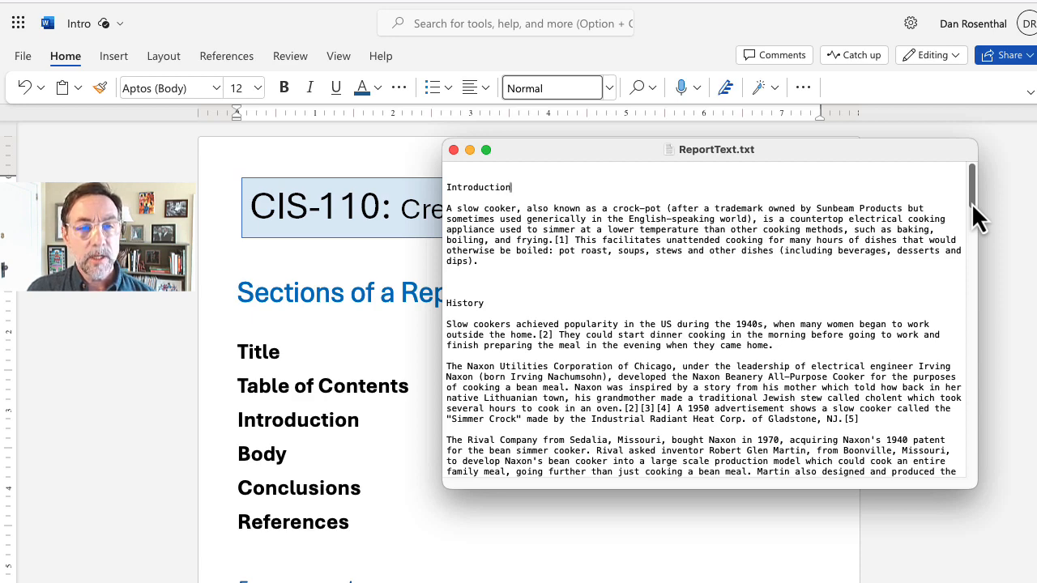
Step: Scroll ReportText.txt down to the Conclusion, then drag the window off to reveal Format a Report
left_click_drag(971, 203, 980, 419)
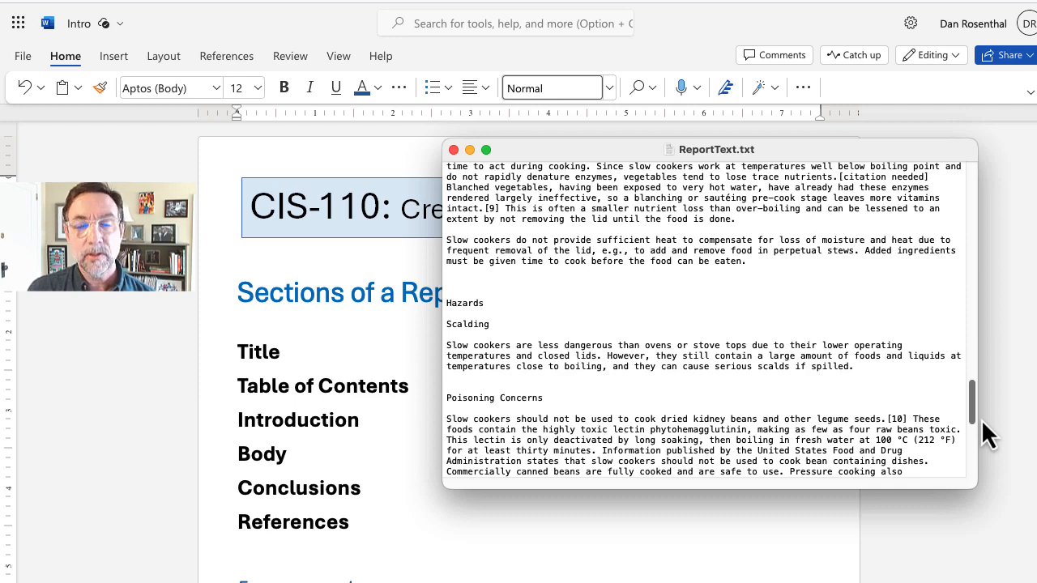
left_click_drag(973, 418, 972, 438)
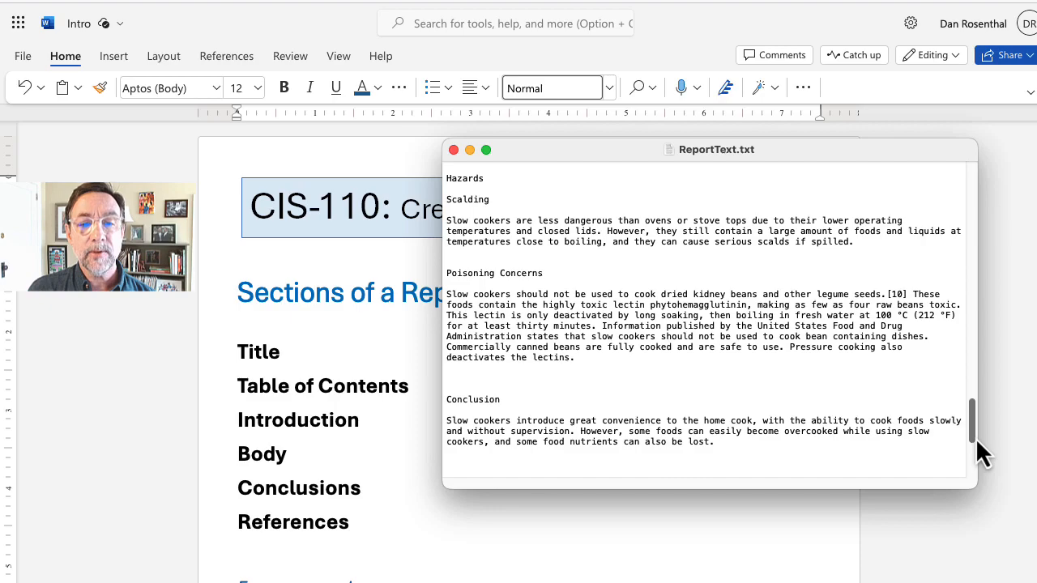
left_click_drag(975, 438, 950, 191)
left_click_drag(781, 152, 1035, 145)
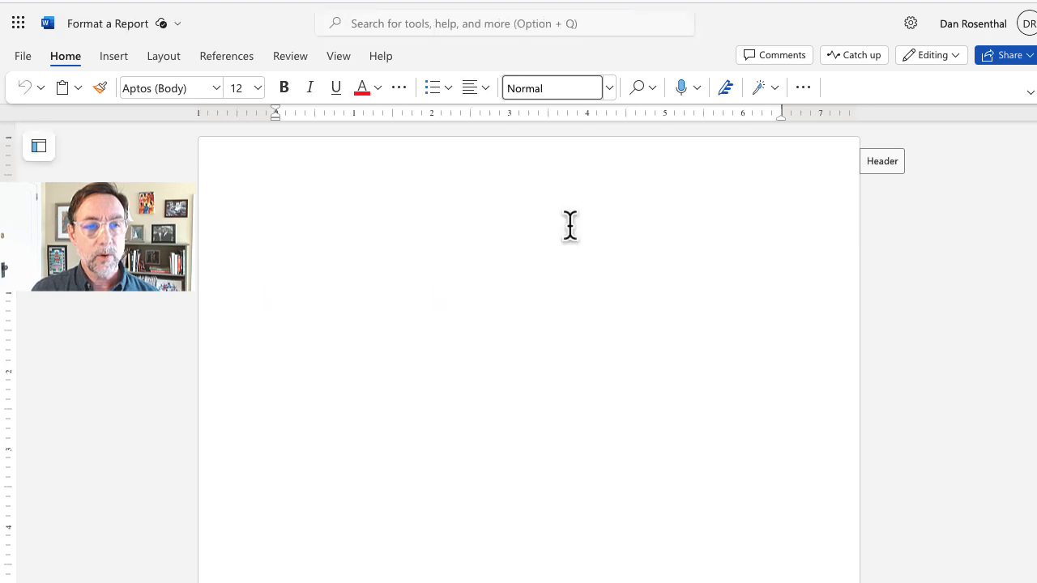
Step: Paste the slow-cooker report text, dismiss the Editor score card, and return to the top
key("super+v")
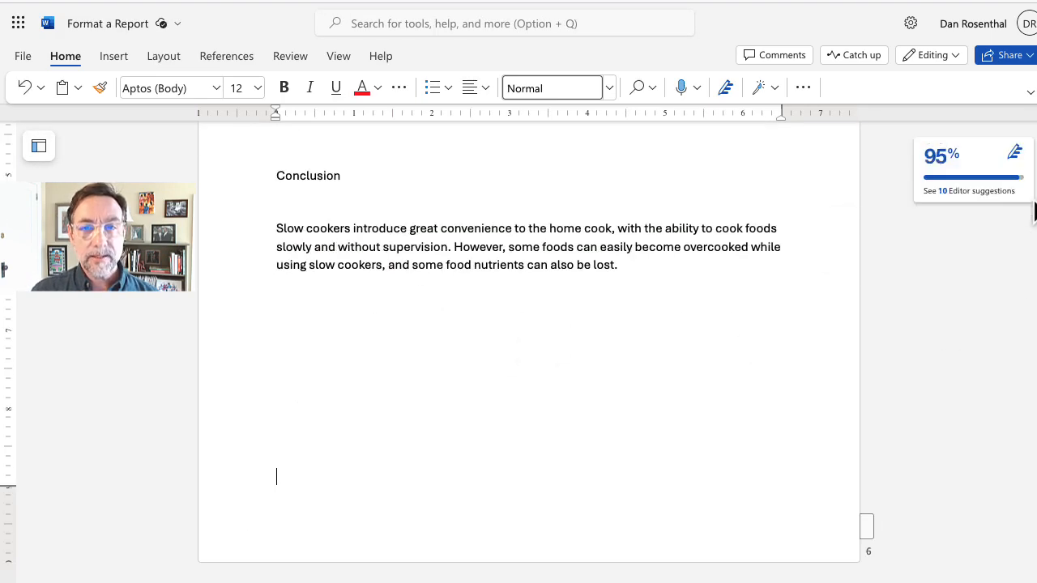
left_click(1013, 155)
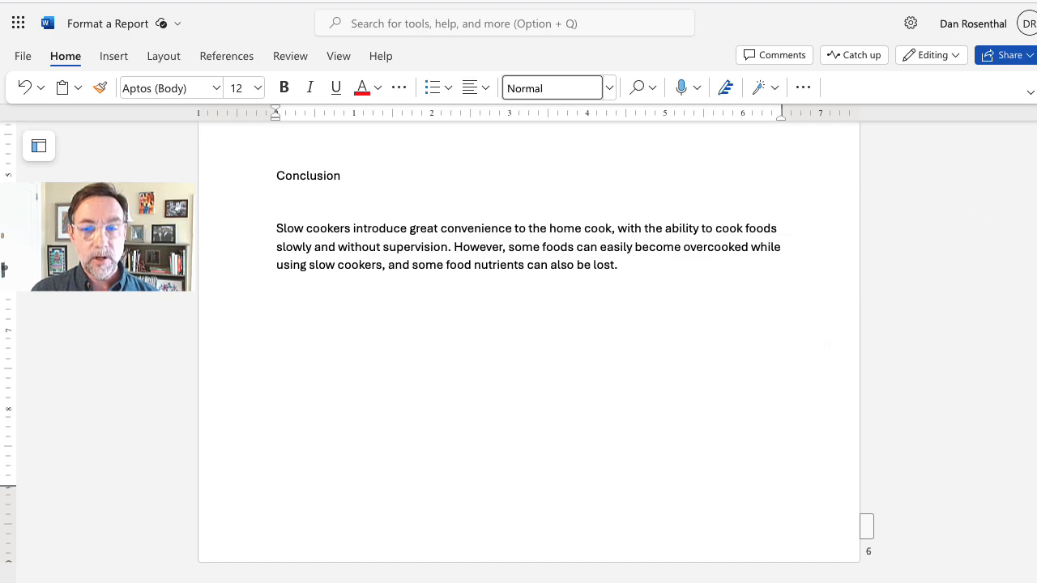
scroll(526, 340, "up", 20)
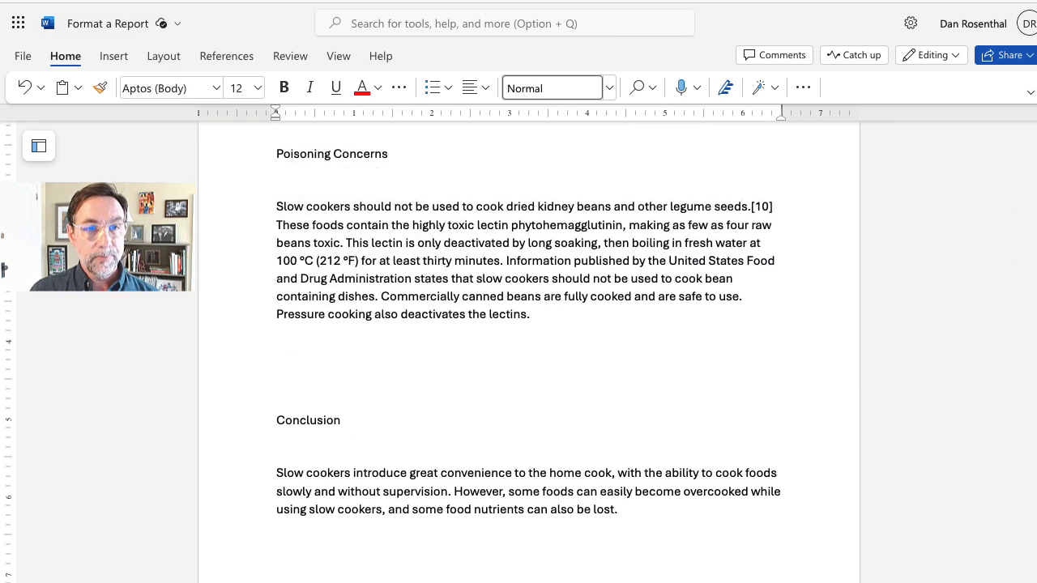
scroll(527, 340, "up", 10)
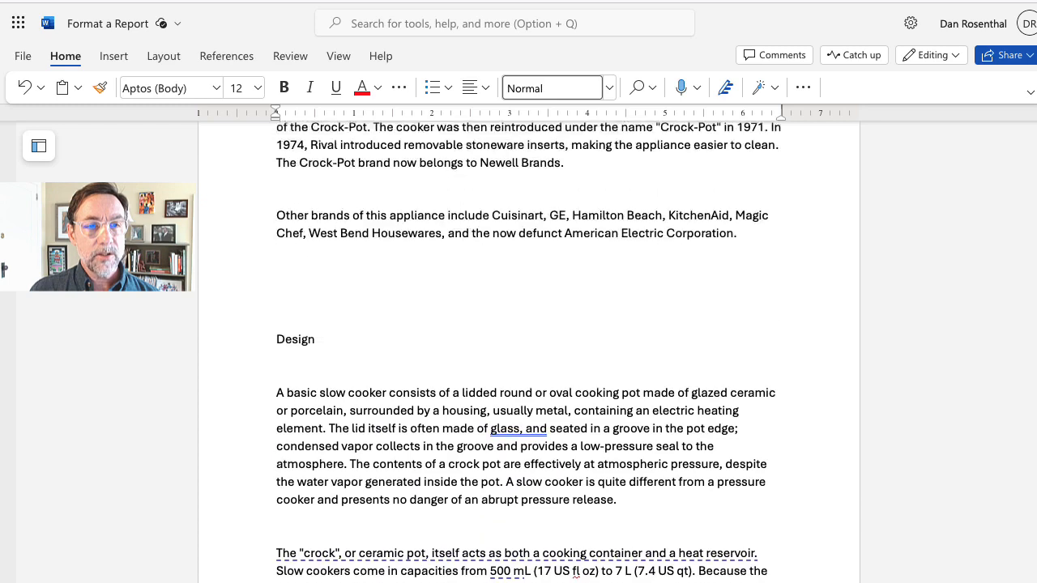
scroll(527, 340, "up", 10)
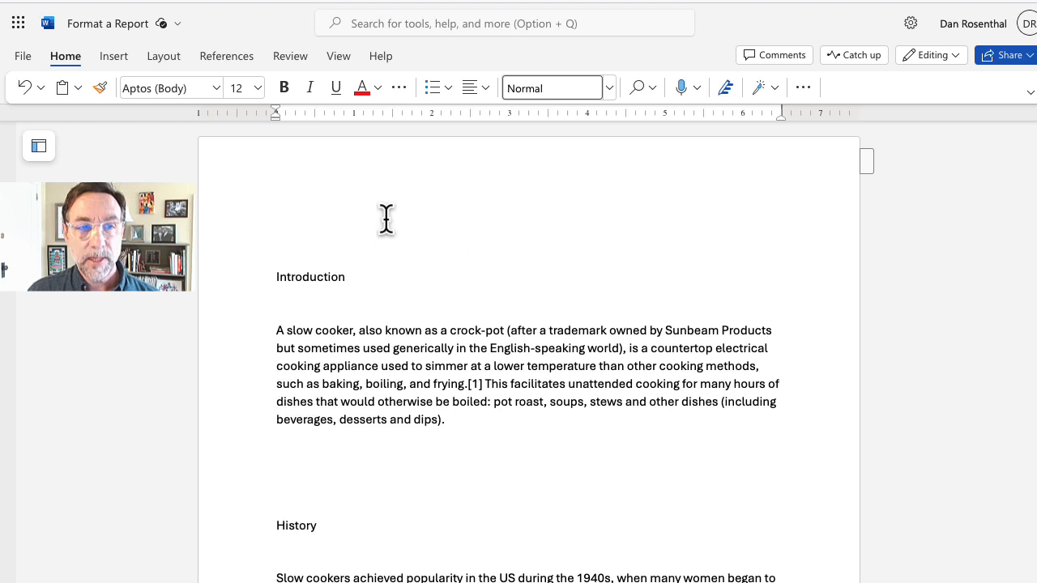
Step: Add two empty paragraphs above the Introduction heading
left_click(275, 278)
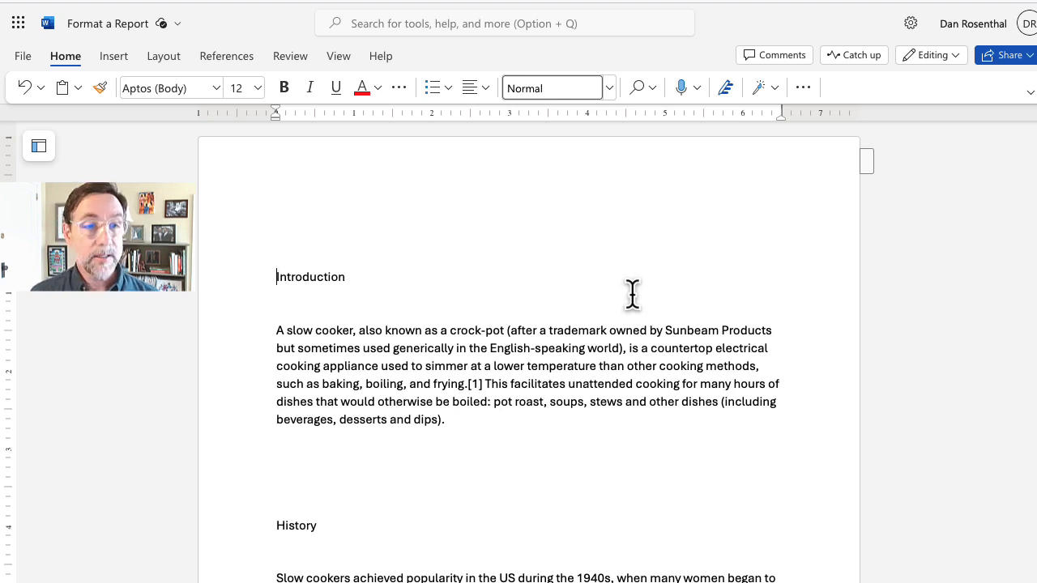
key("Return")
key("Return")
key("Return")
key("Return")
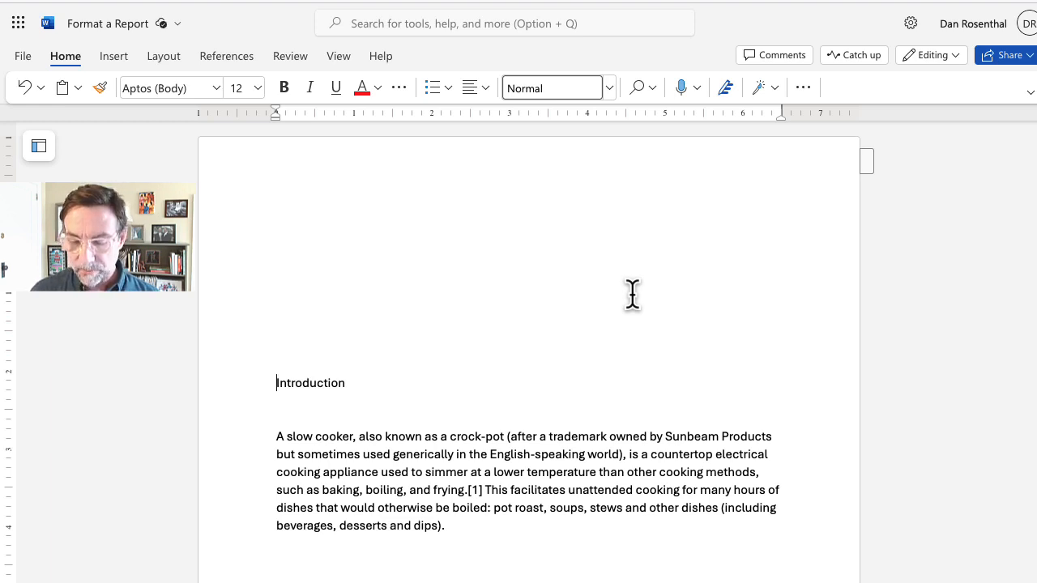
key("BackSpace")
key("BackSpace")
key("BackSpace")
key("BackSpace")
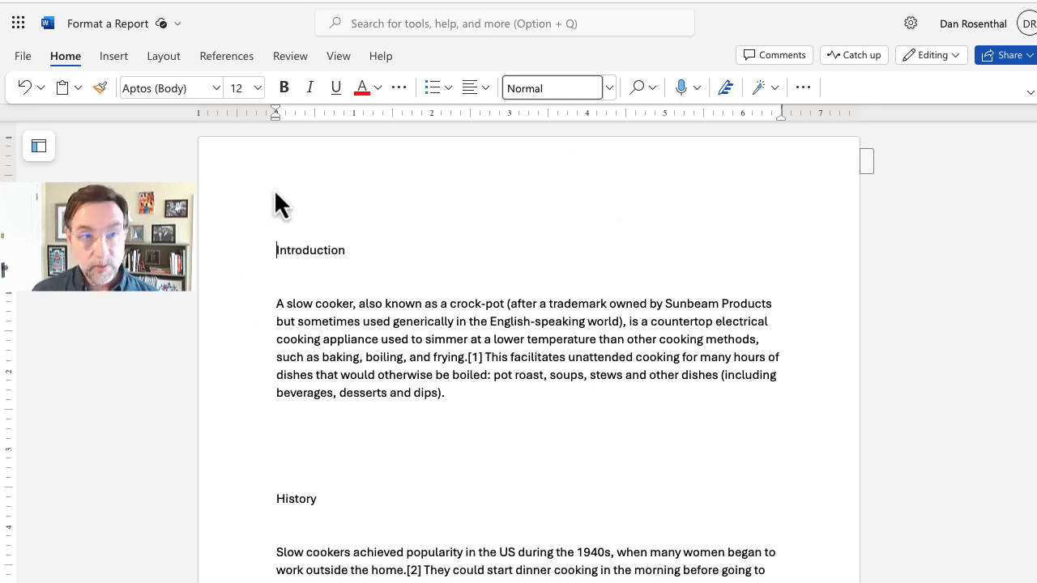
key("Up")
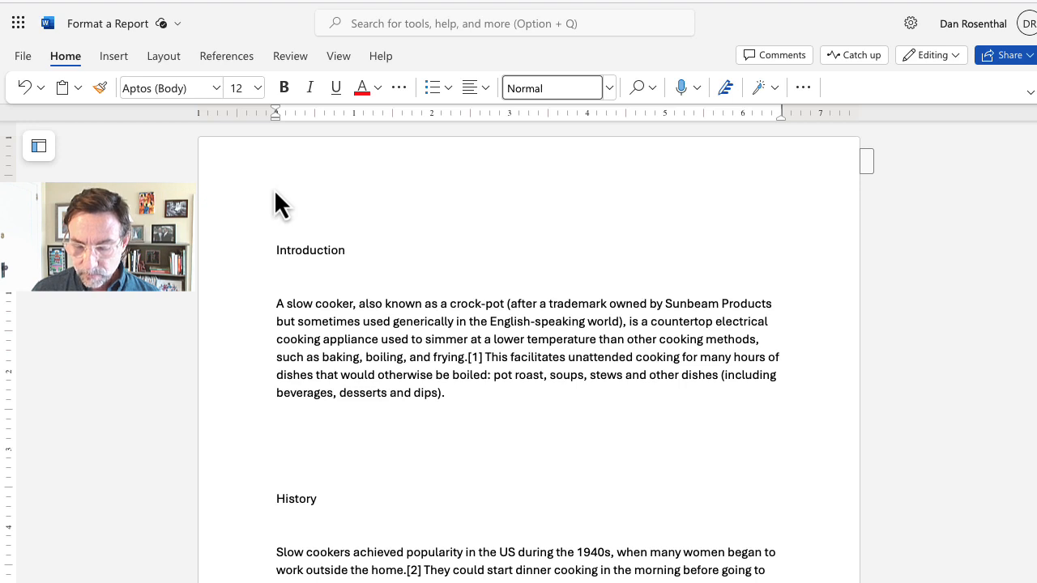
key("Return")
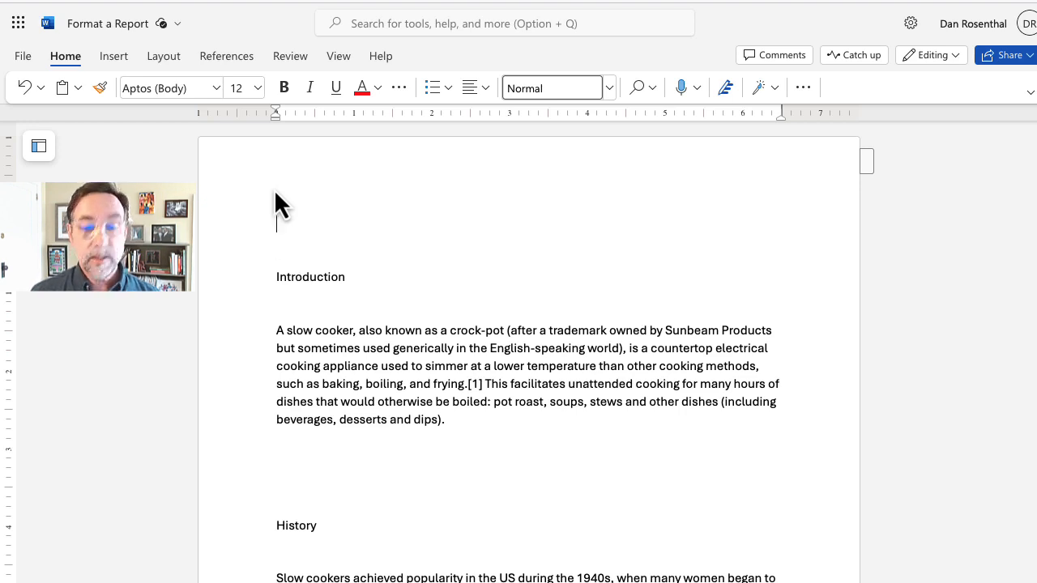
key("Return")
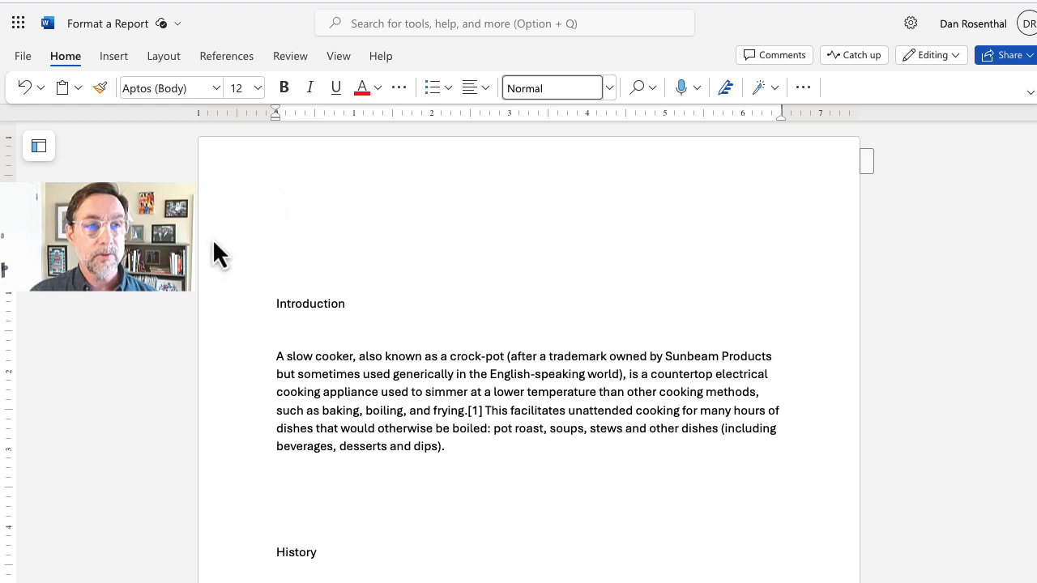
left_click(113, 56)
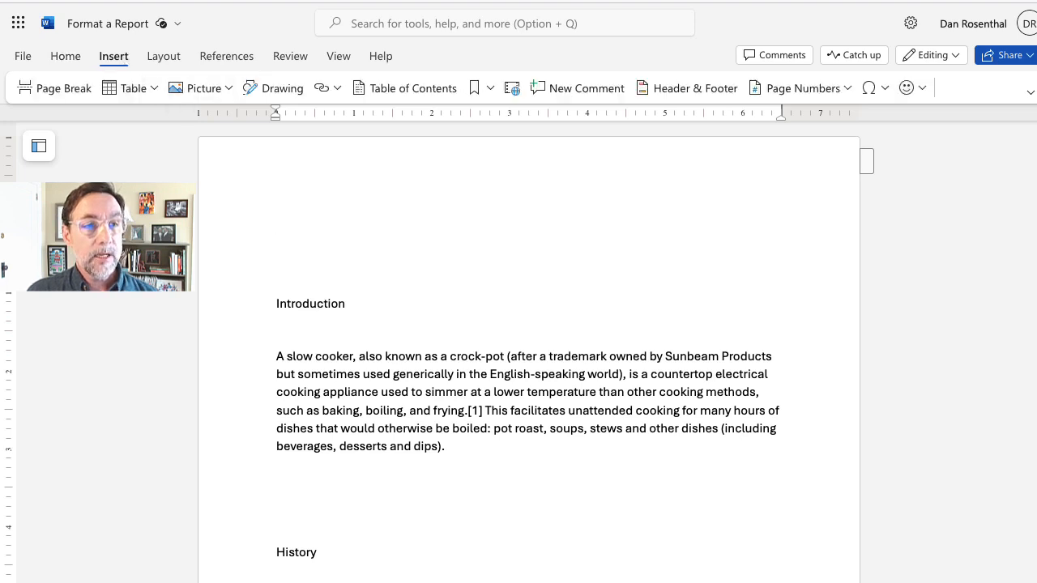
Step: Insert a page break so Introduction starts on page 2, checking the pages zoomed out
left_click(66, 90)
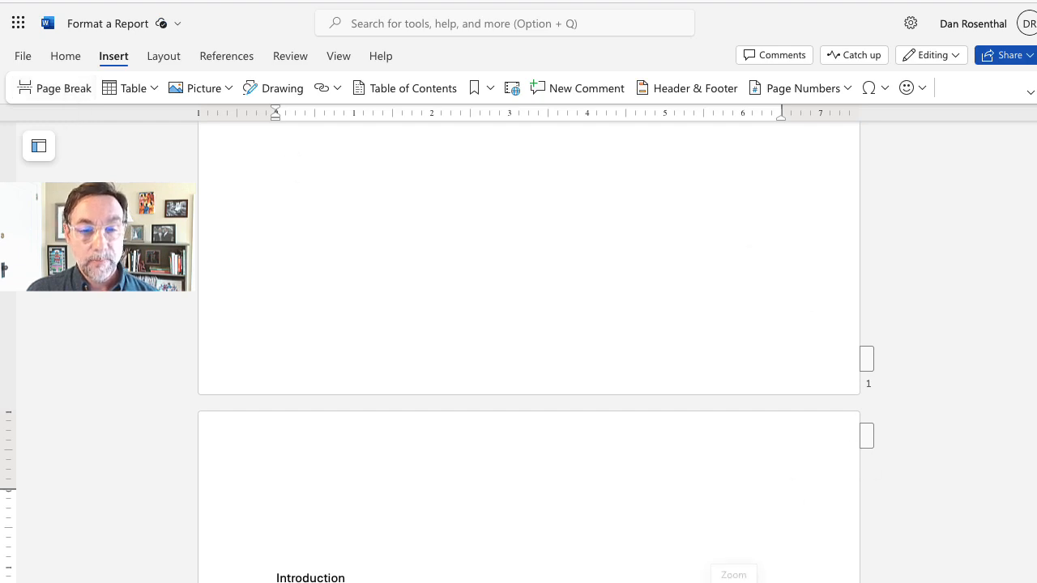
left_click_drag(734, 582, 712, 582)
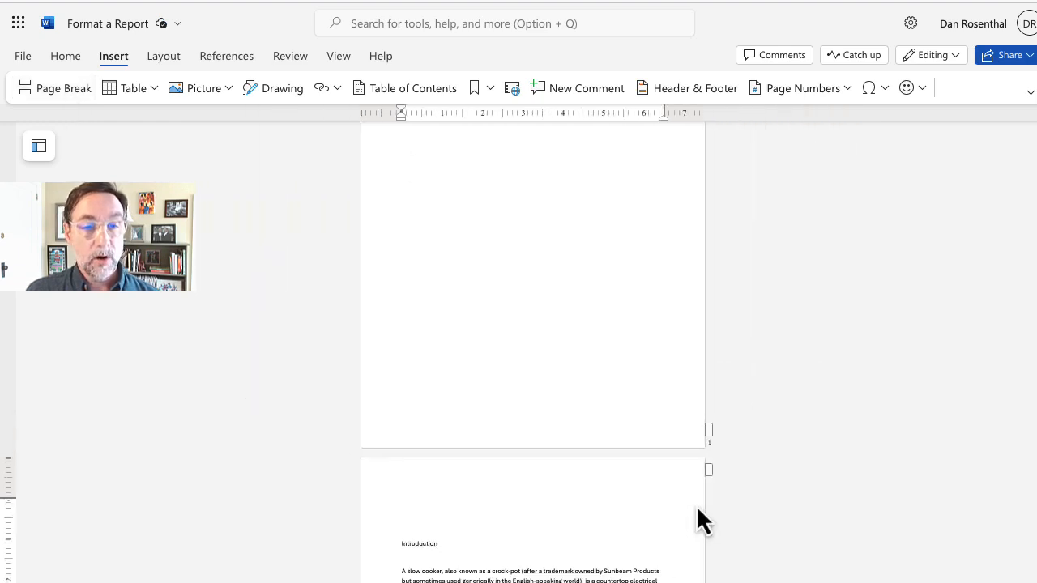
scroll(967, 413, "down", 4)
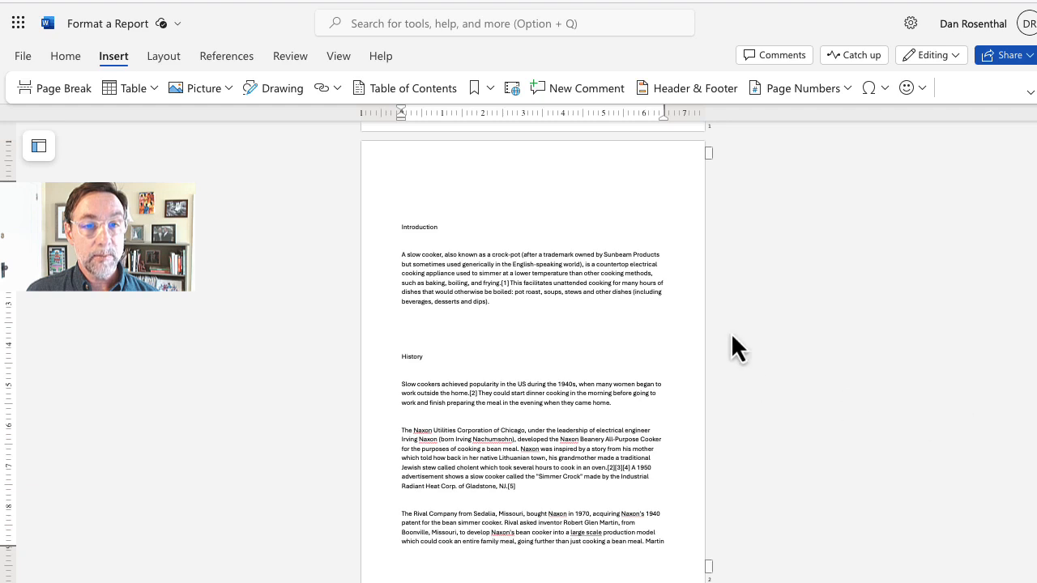
scroll(532, 356, "up", 2)
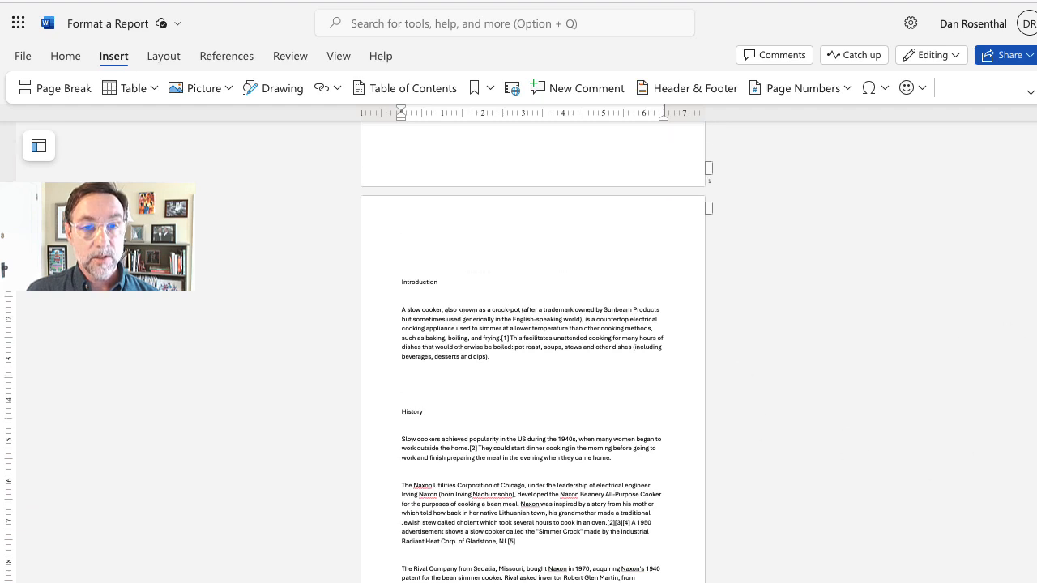
scroll(533, 356, "down", 2)
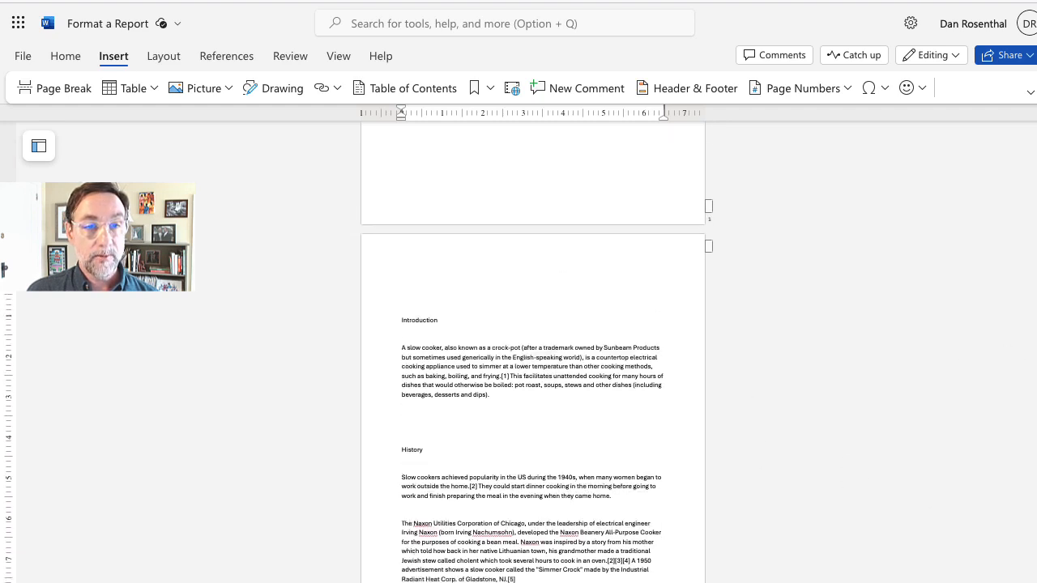
scroll(533, 356, "up", 1)
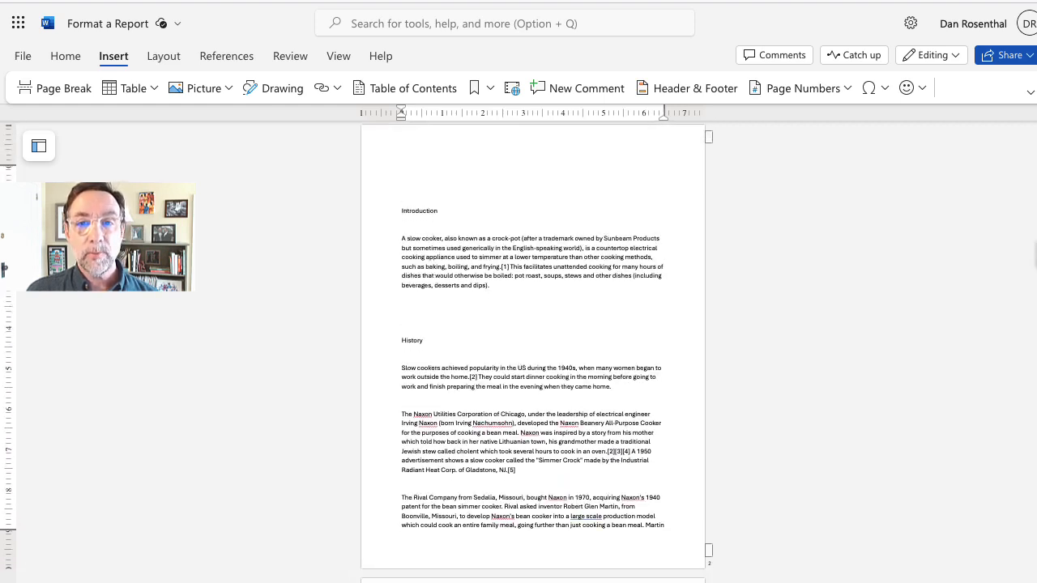
scroll(533, 356, "up", 1)
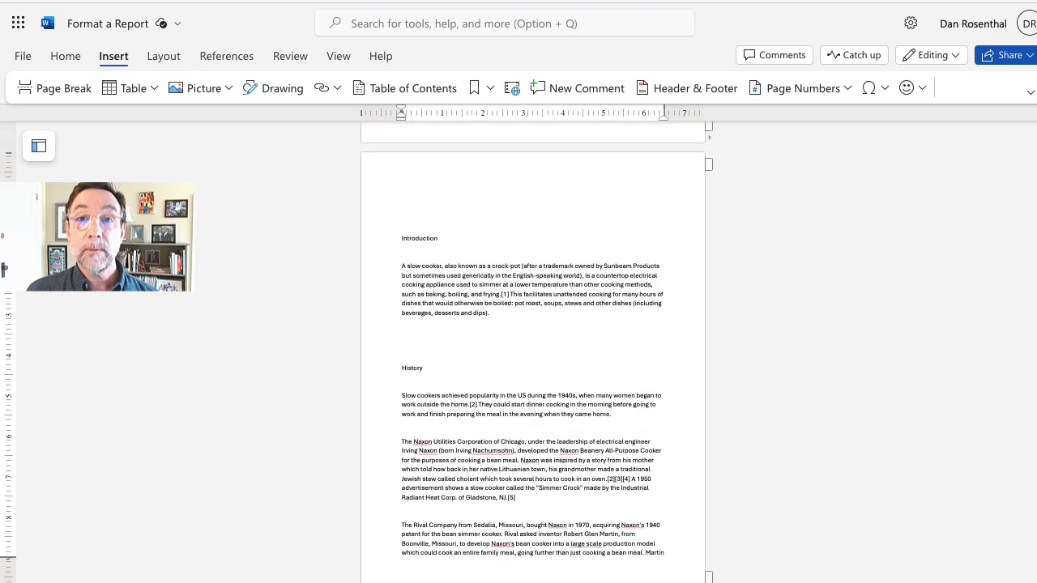
scroll(532, 356, "up", 5)
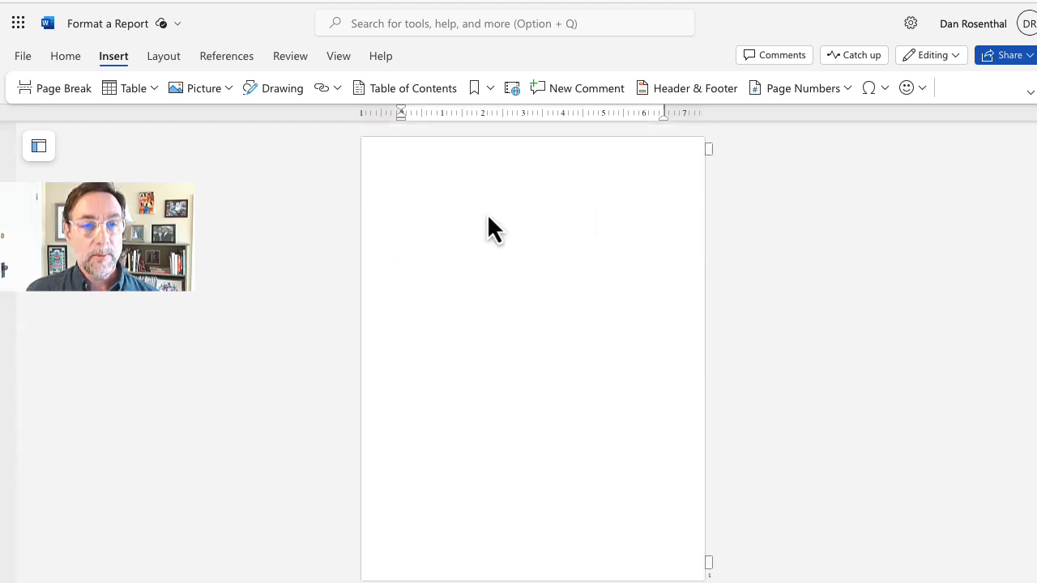
left_click(461, 203)
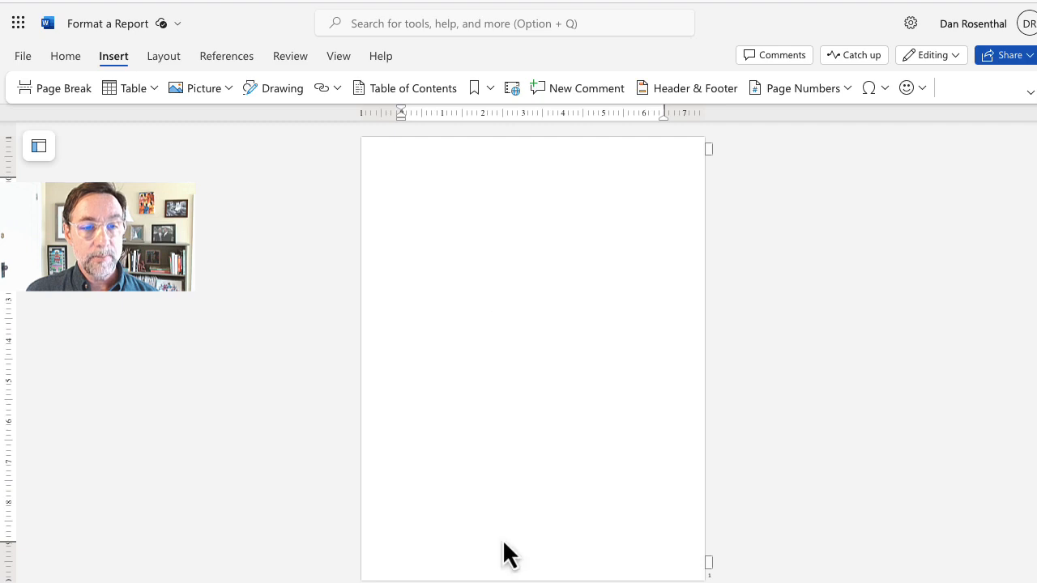
left_click_drag(712, 582, 734, 582)
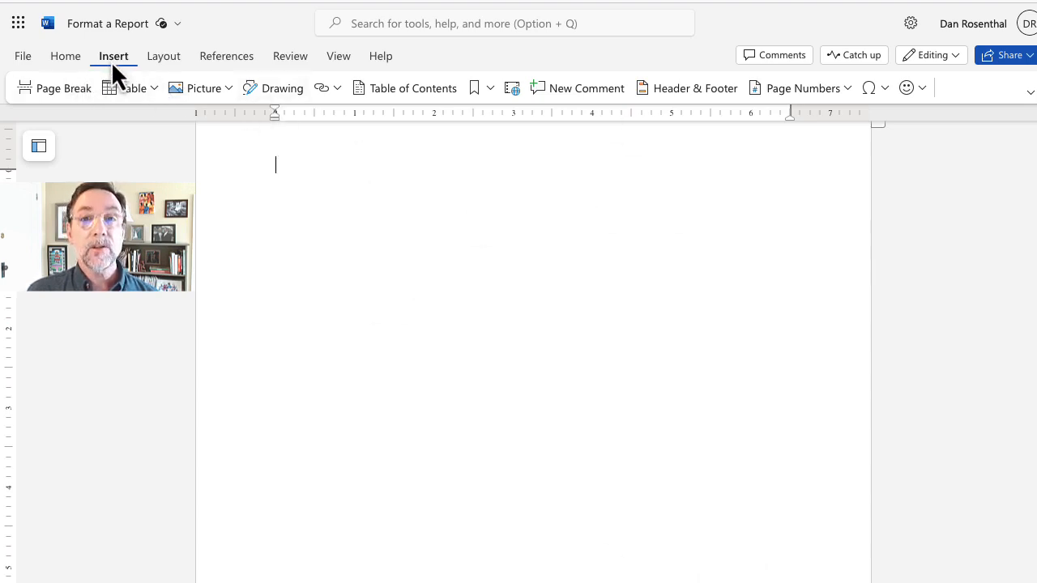
Step: Add another page break and zoom out to inspect the blank first page
left_click(67, 97)
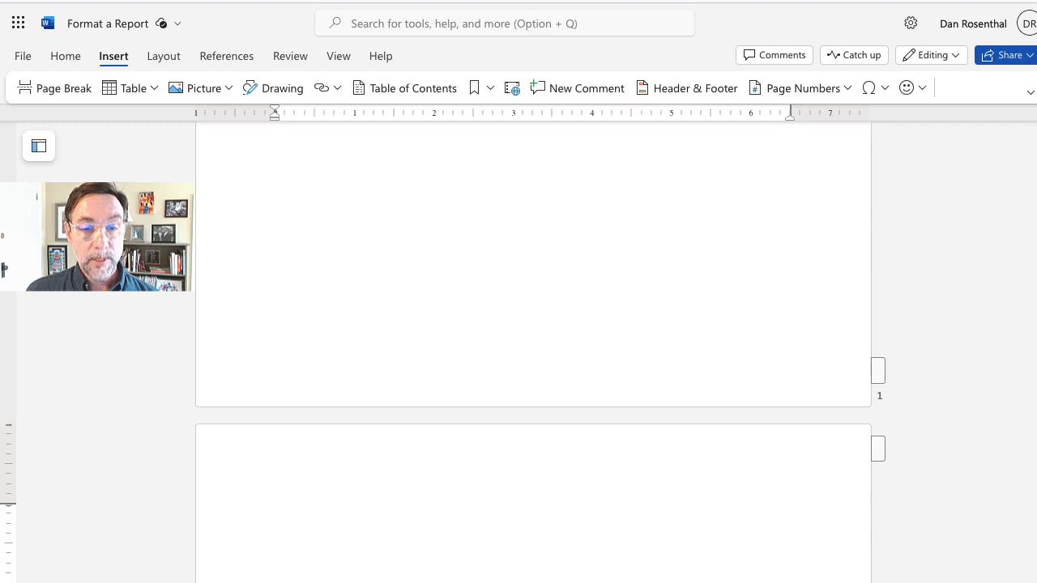
left_click_drag(733, 582, 704, 582)
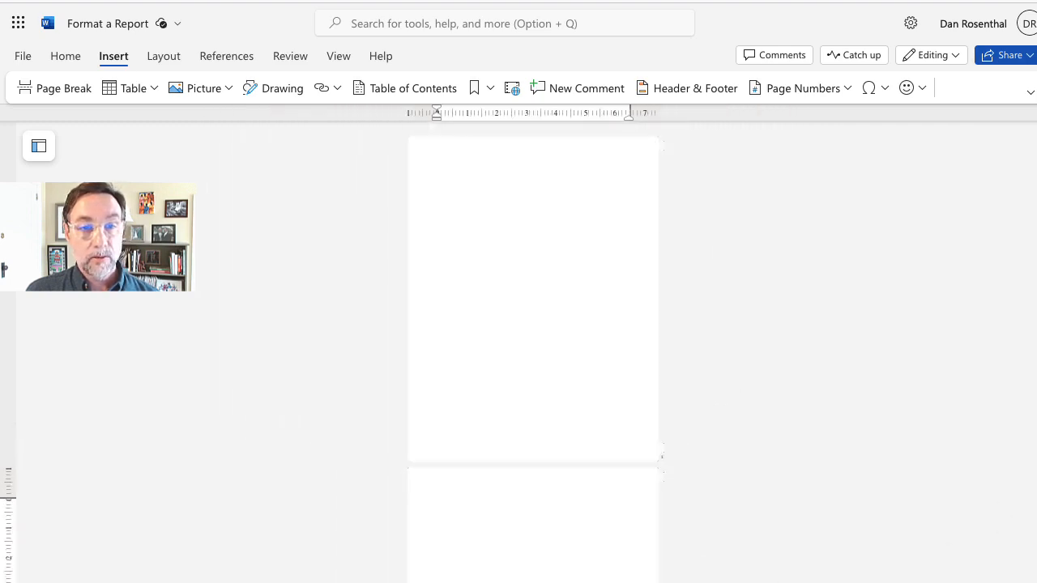
scroll(532, 352, "down", 7)
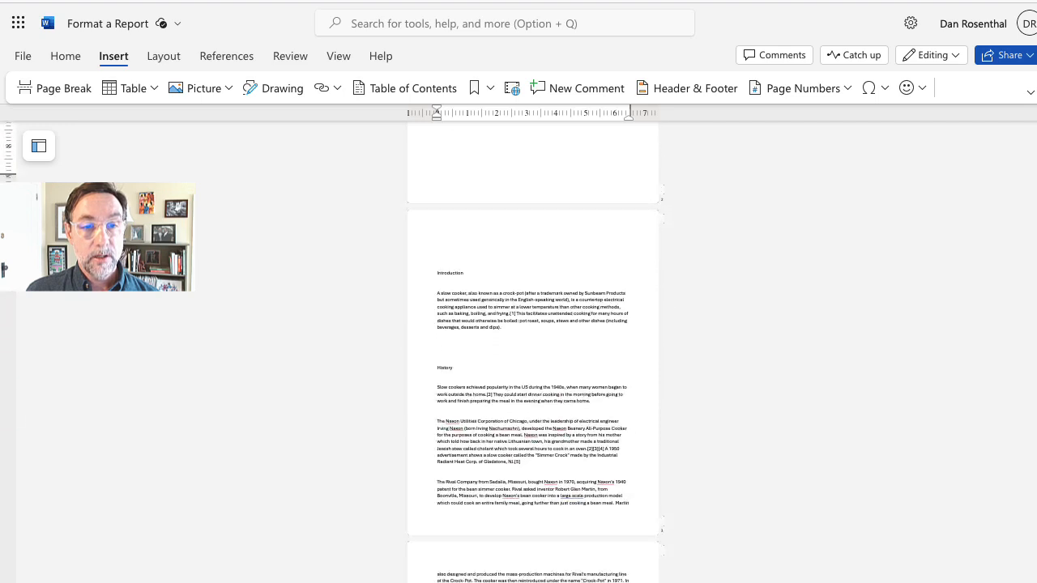
scroll(532, 353, "down", 1)
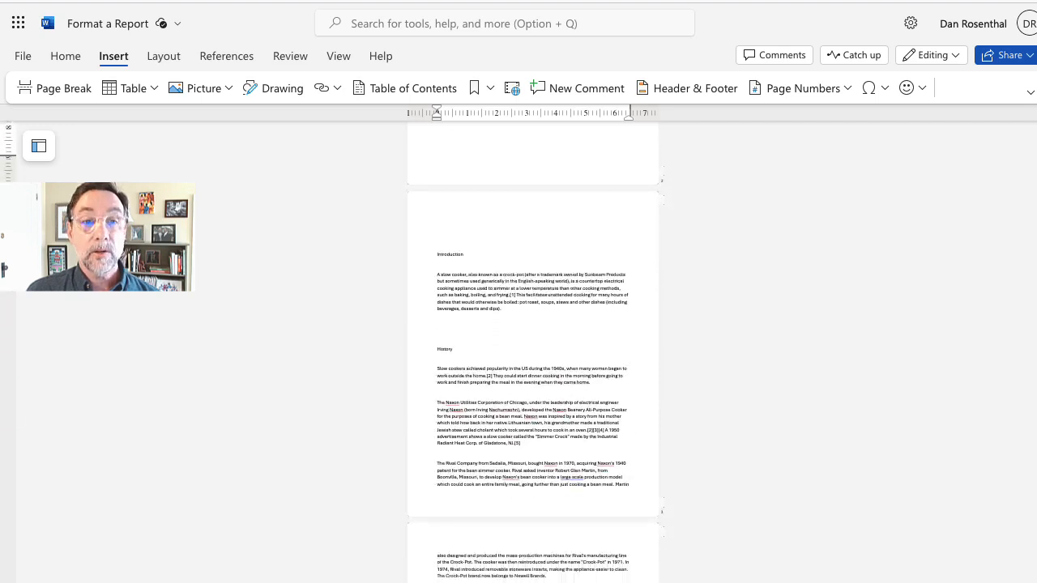
scroll(532, 353, "up", 5)
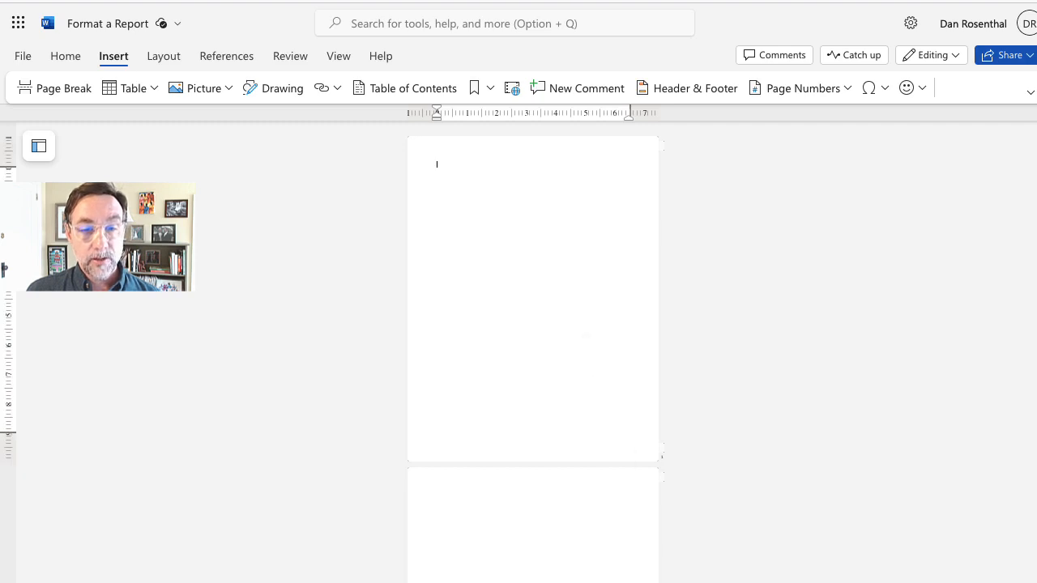
left_click_drag(711, 582, 716, 582)
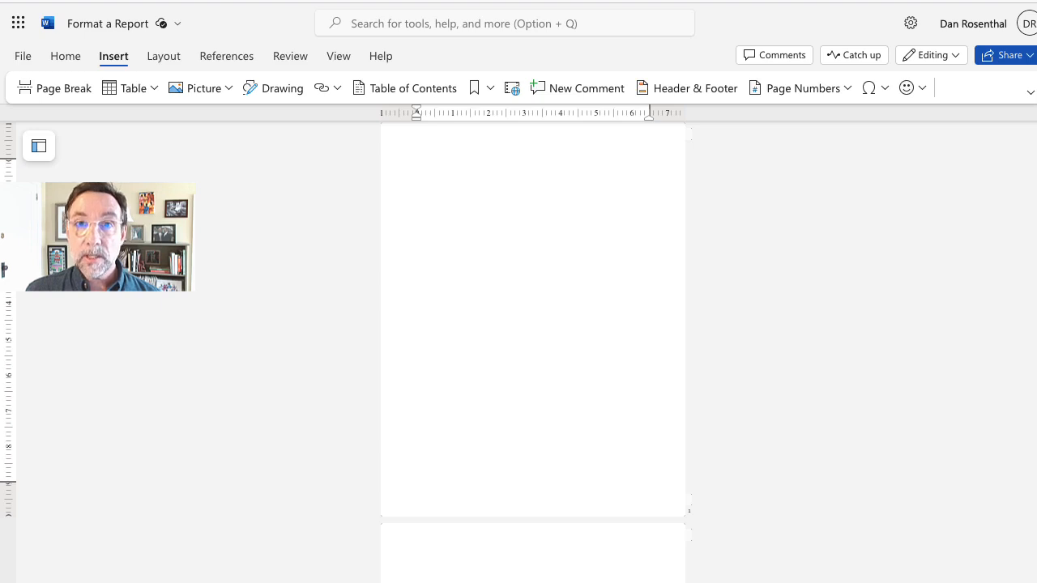
scroll(533, 324, "up", 1)
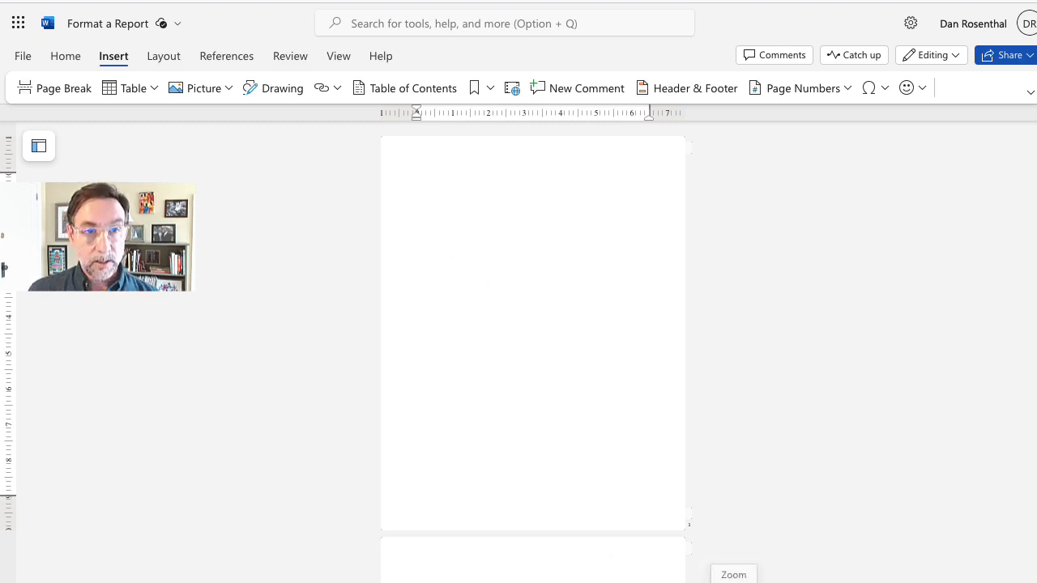
Step: Type the title 'Slow Cooker' at the top of the magnified blank first page
left_click_drag(733, 582, 741, 582)
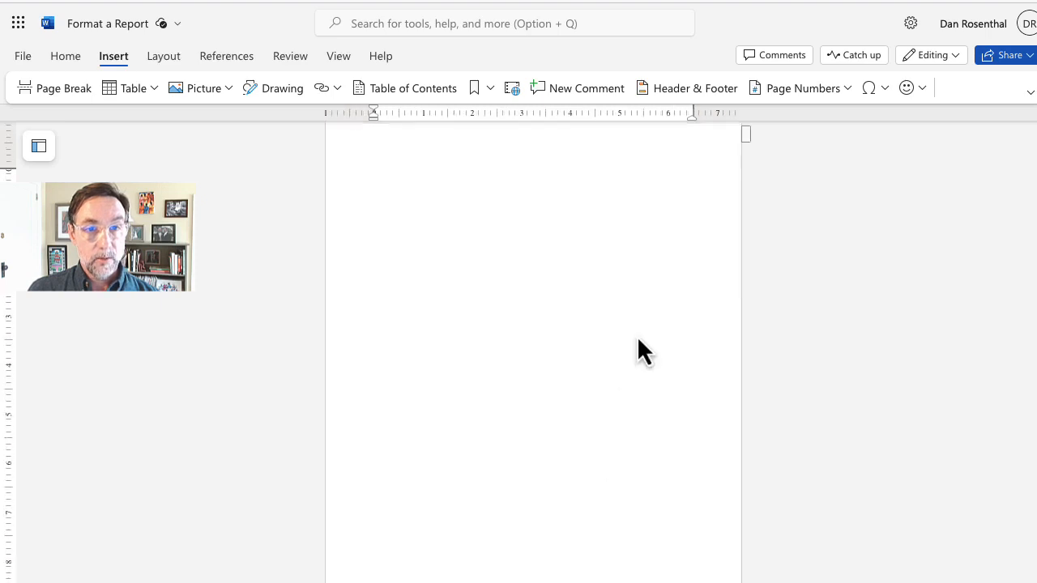
scroll(636, 335, "up", 1)
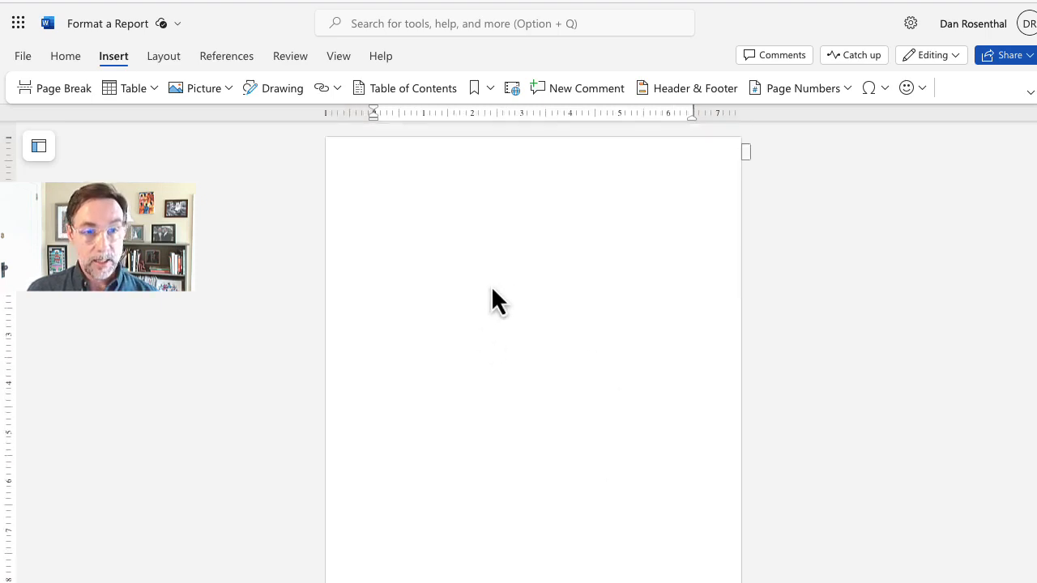
type("Slo")
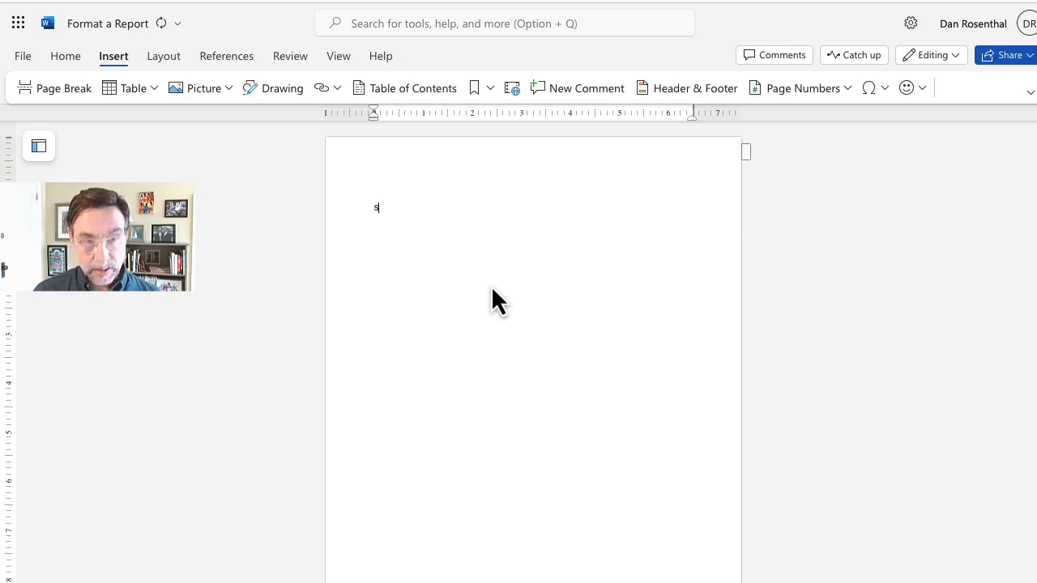
type("w")
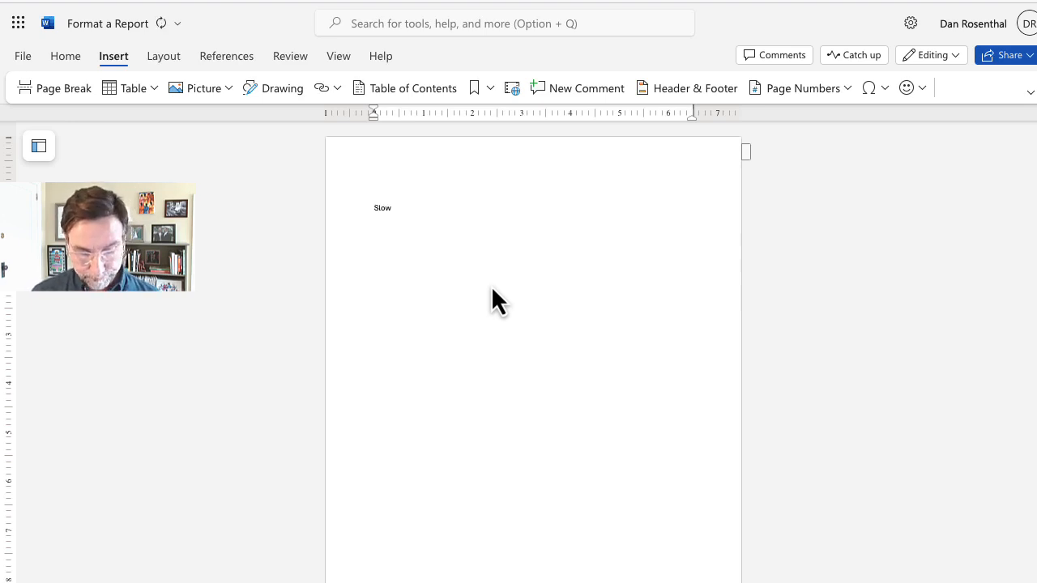
type(" Co")
type("er")
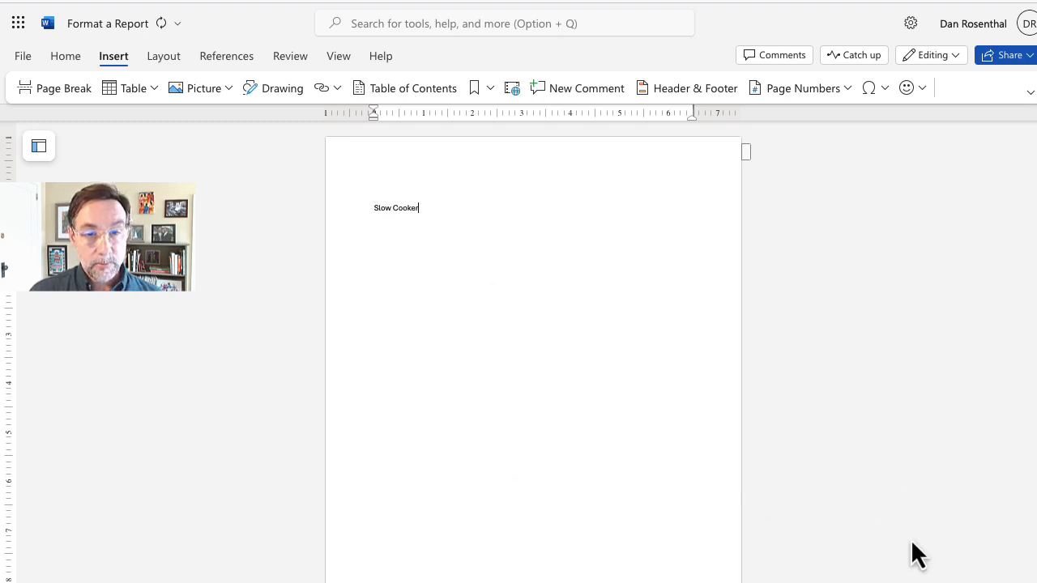
Step: Add lines for the student's name, 'CIS-110: Introduction to Computers', the instructor's name and 'April 24, 2024'
left_click(1036, 582)
left_click(1035, 582)
left_click(1036, 582)
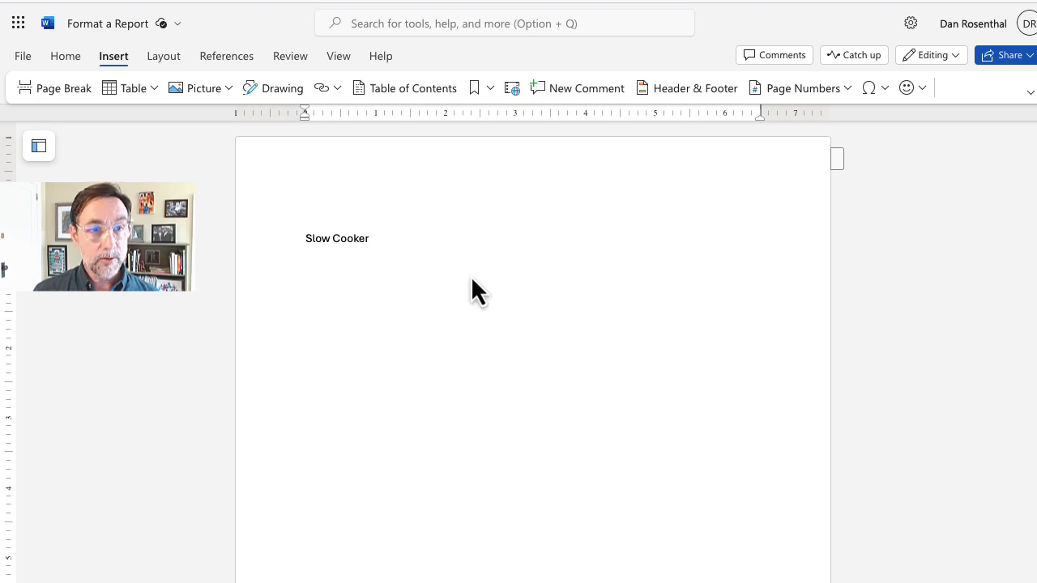
key("Return")
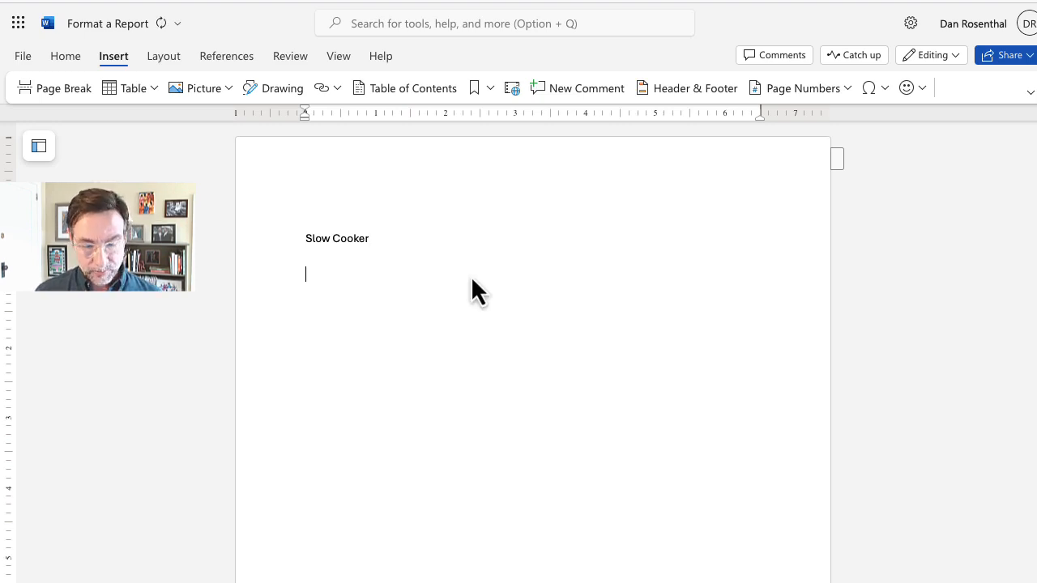
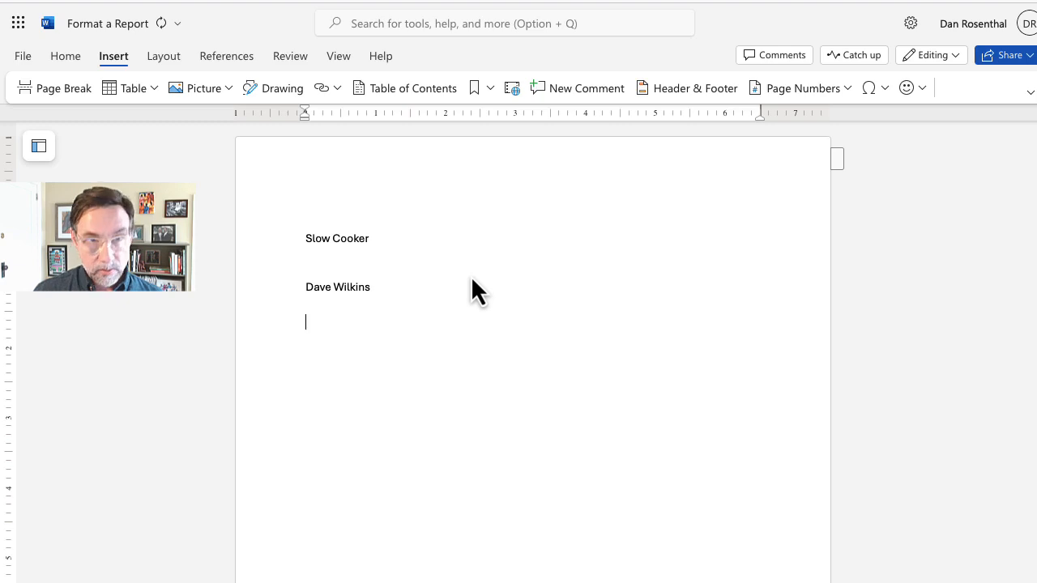
type("CI")
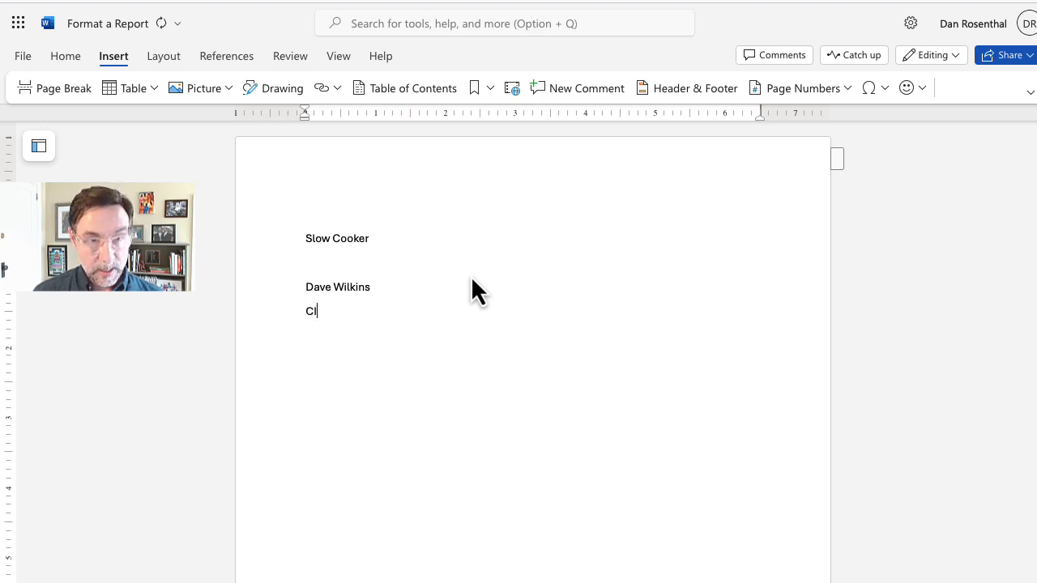
type("S-1")
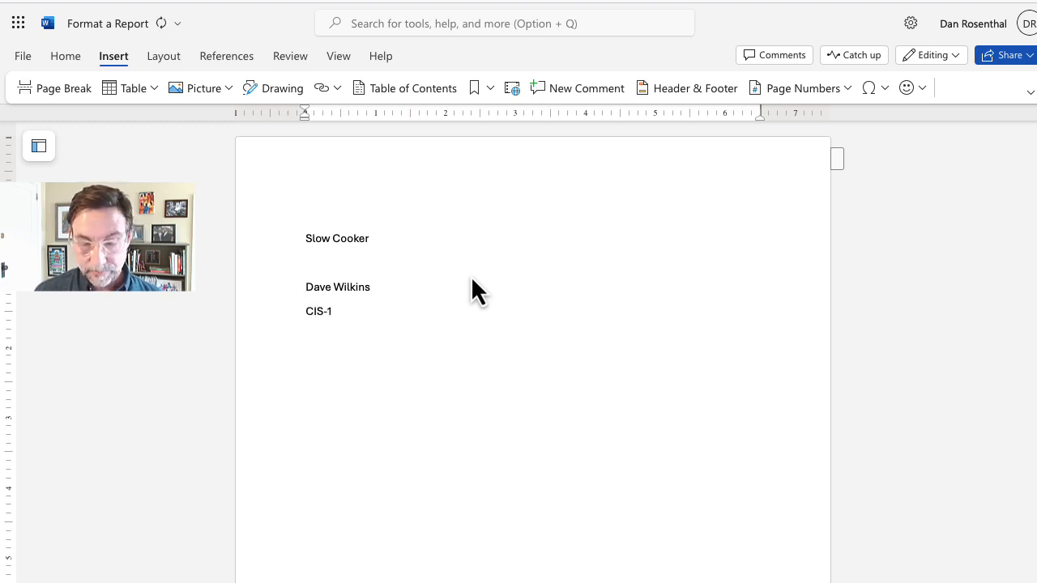
type("10: I")
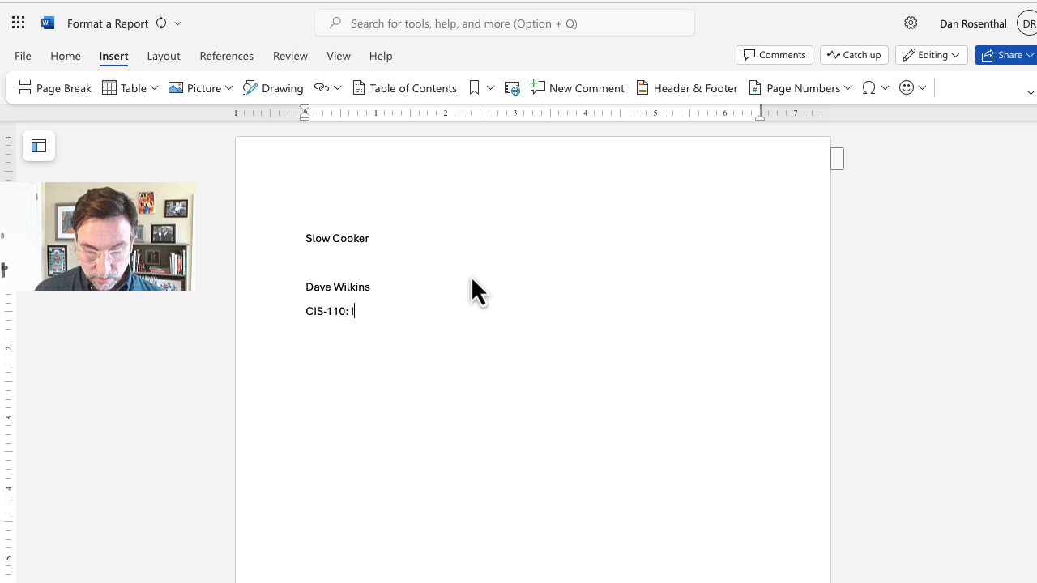
type("ntroductio")
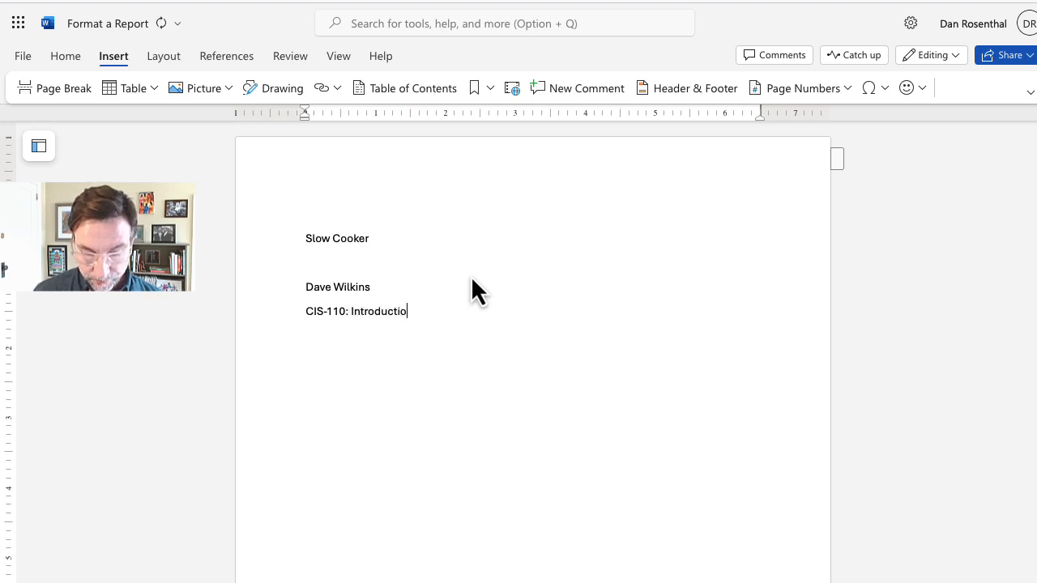
type("n to Computers")
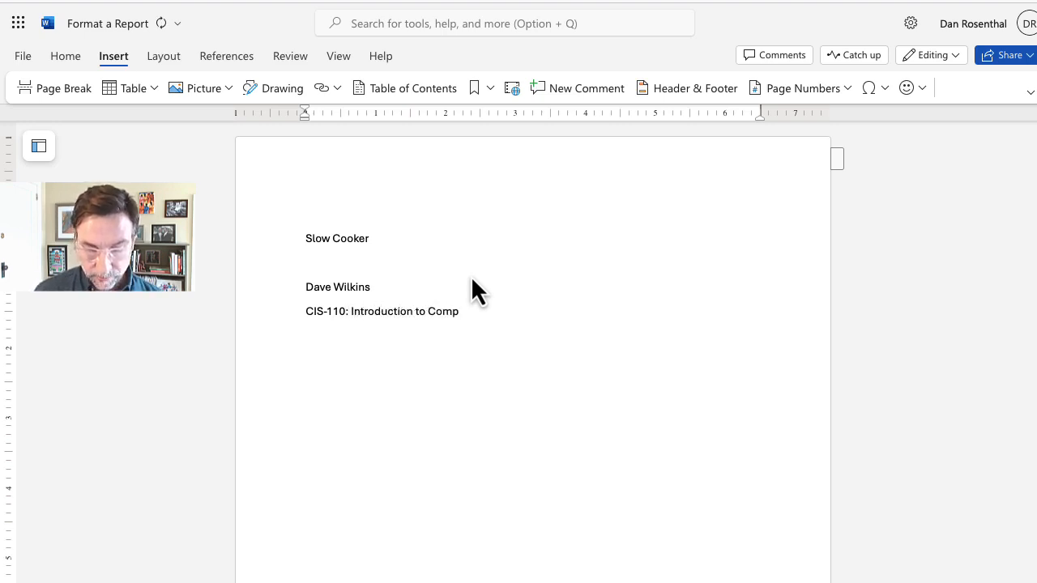
key("Return")
scroll(410, 223, "down", 2)
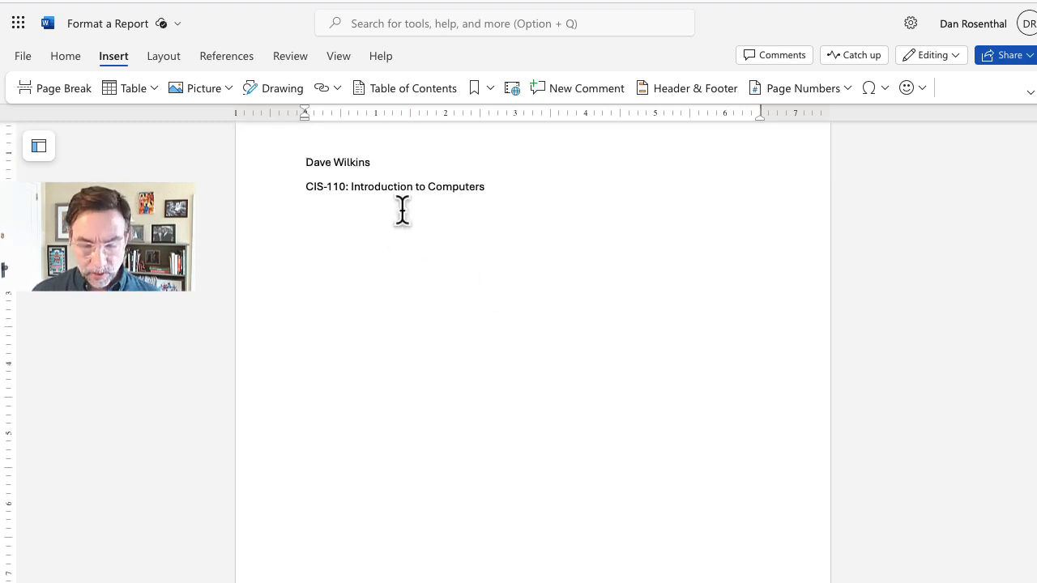
type("I")
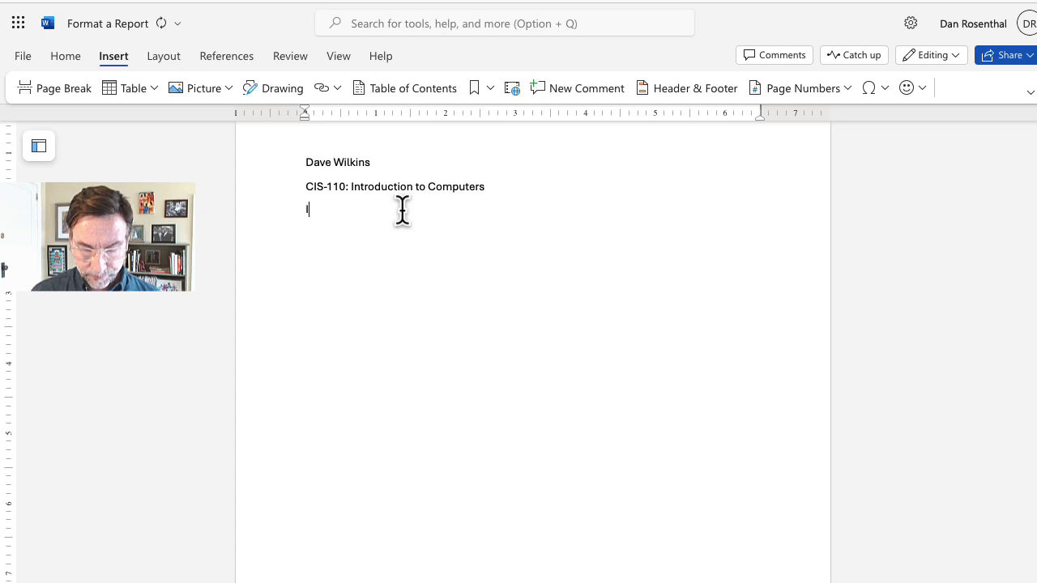
type("nstructor")
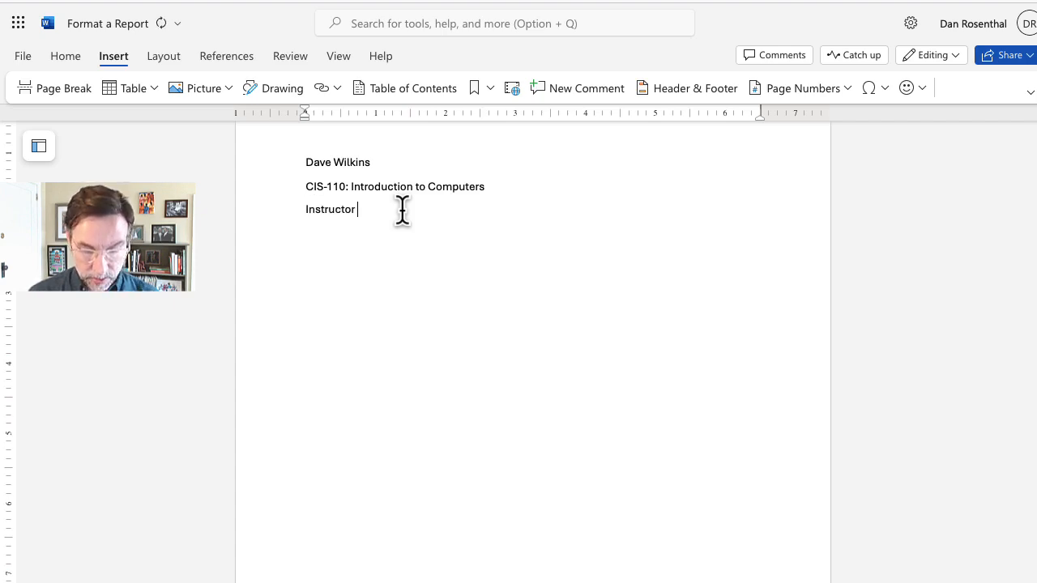
type(" Rollins")
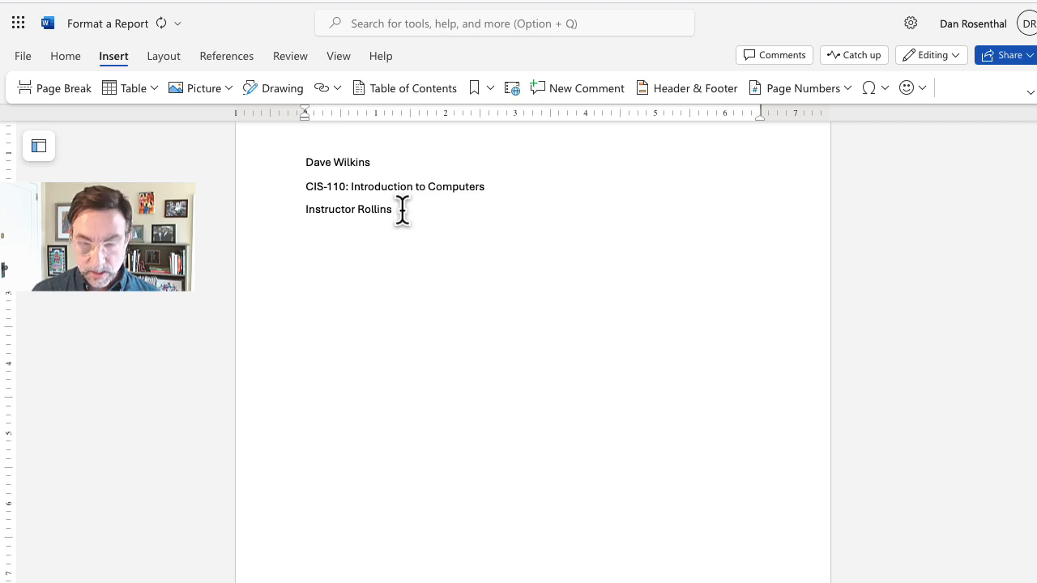
key("Return")
type("April 24")
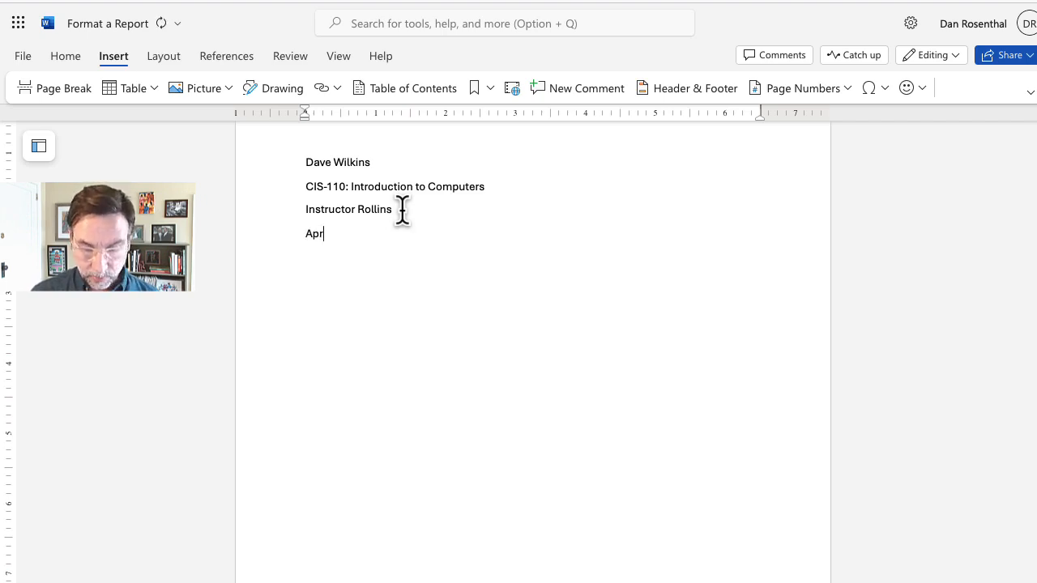
type(", 2024")
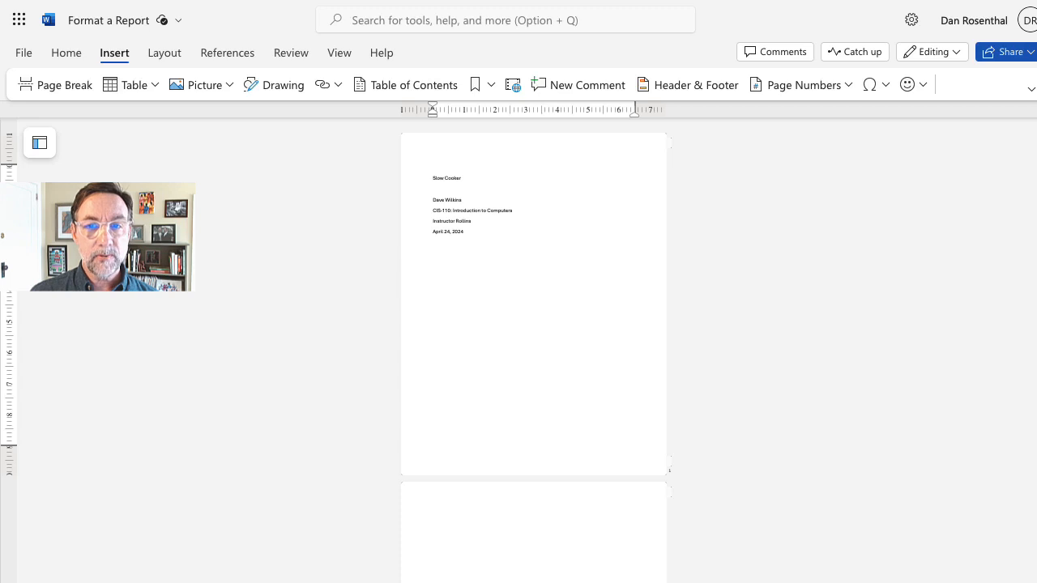
Step: Scroll back to the top of the title page and select the 'Slow Cooker' line
scroll(533, 348, "down", 5)
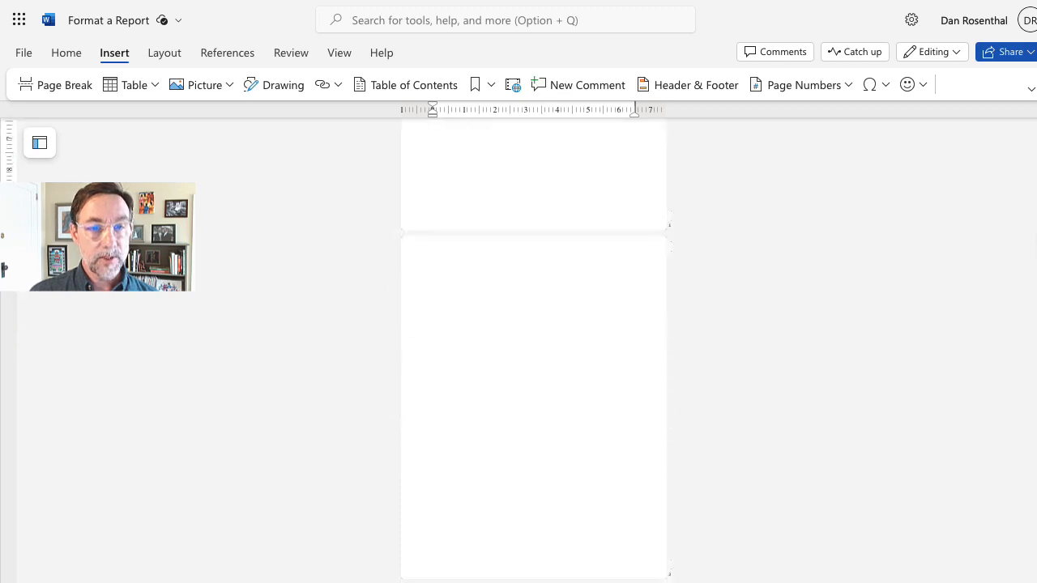
scroll(1031, 262, "down", 4)
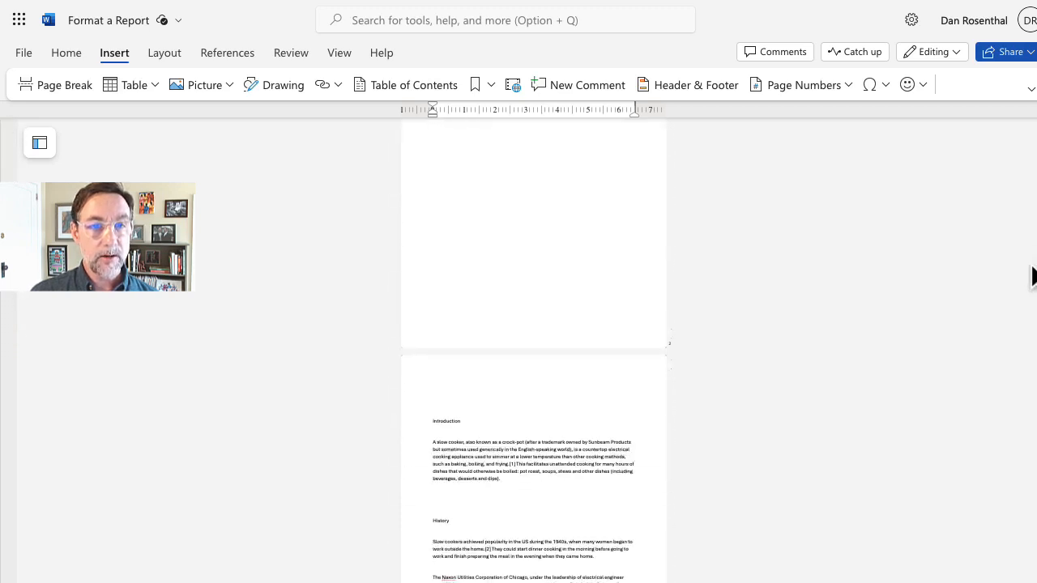
scroll(1032, 275, "down", 5)
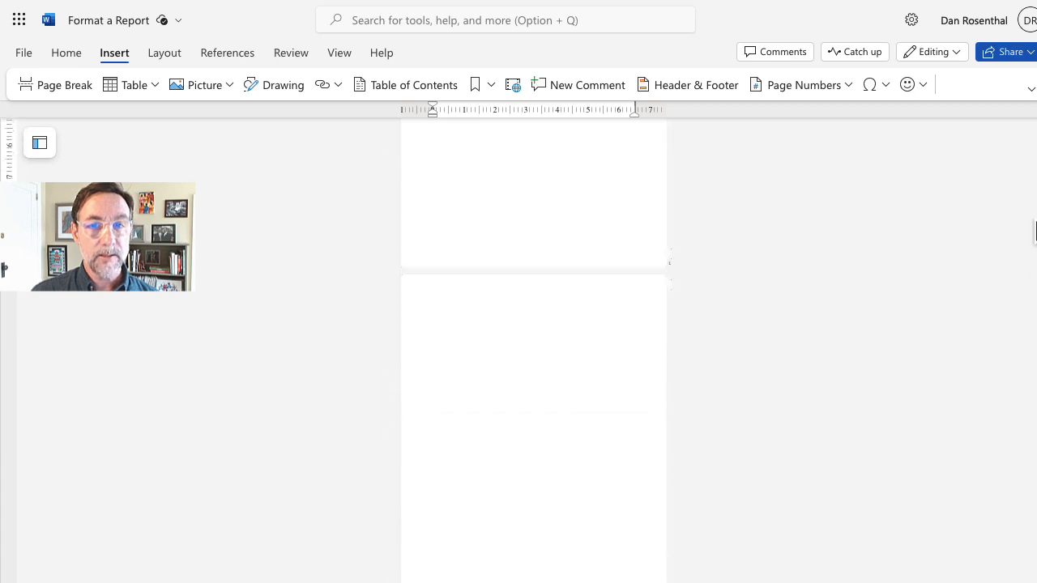
scroll(533, 348, "up", 3)
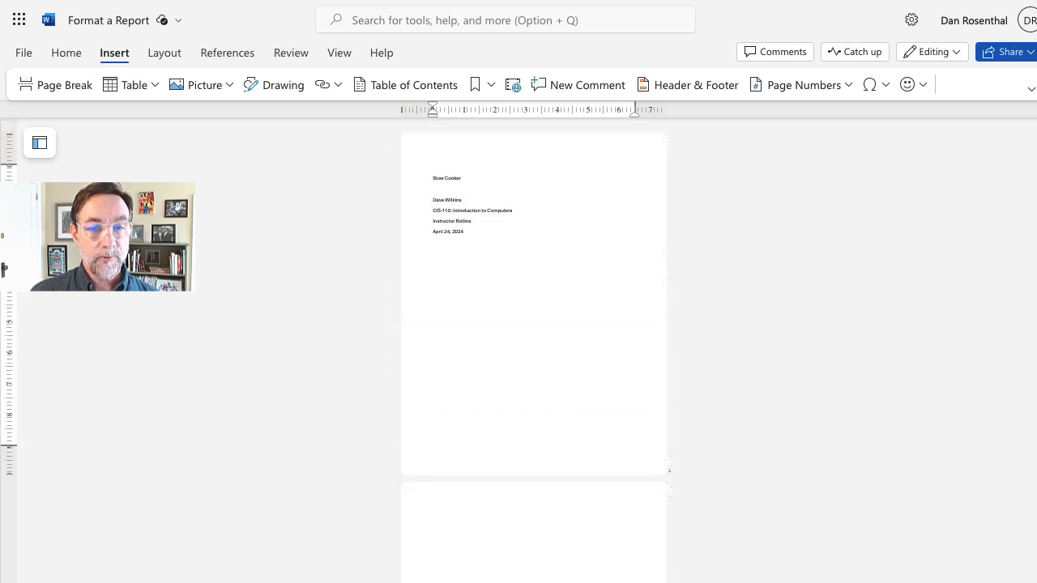
scroll(534, 235, "up", 3)
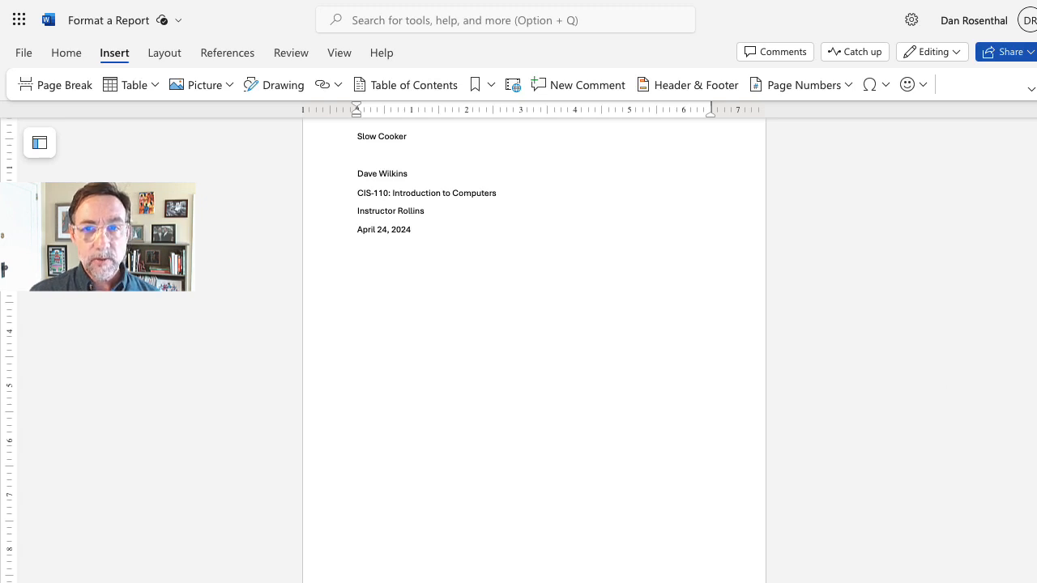
scroll(534, 348, "up", 1)
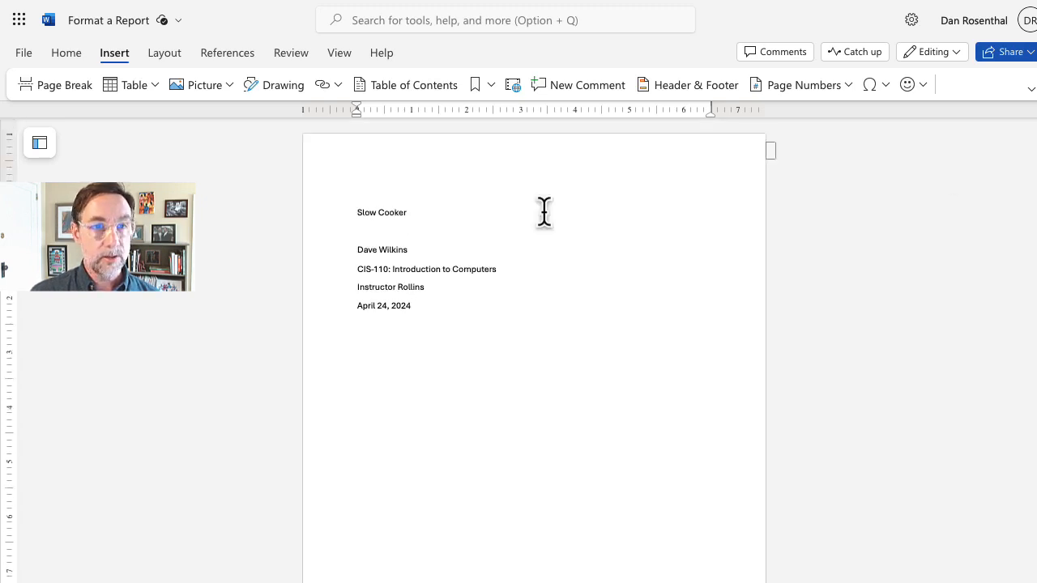
left_click_drag(408, 213, 353, 214)
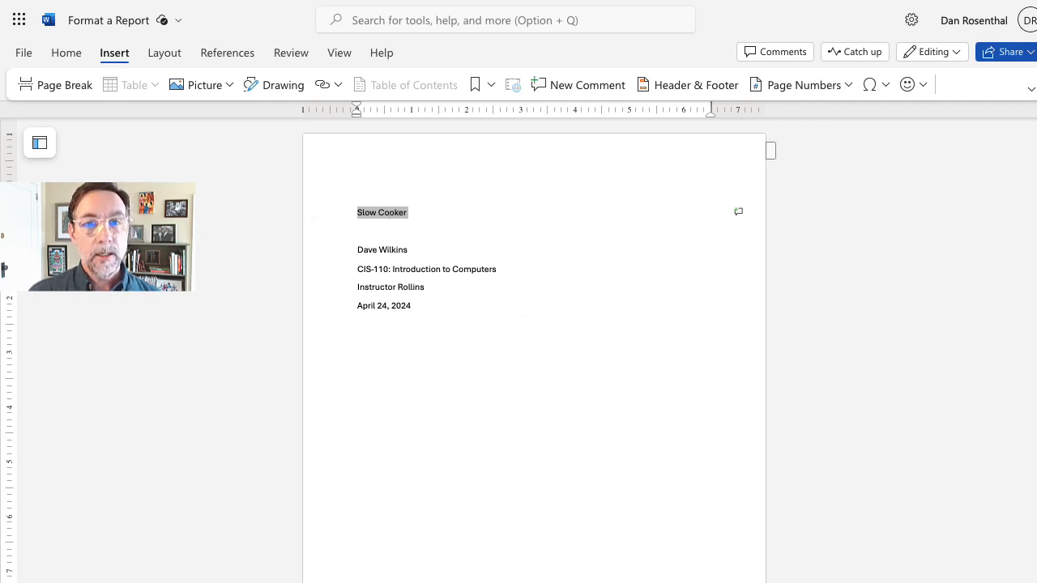
Step: Switch the ribbon to the Classic Ribbon layout and show the Home commands
left_click(1031, 90)
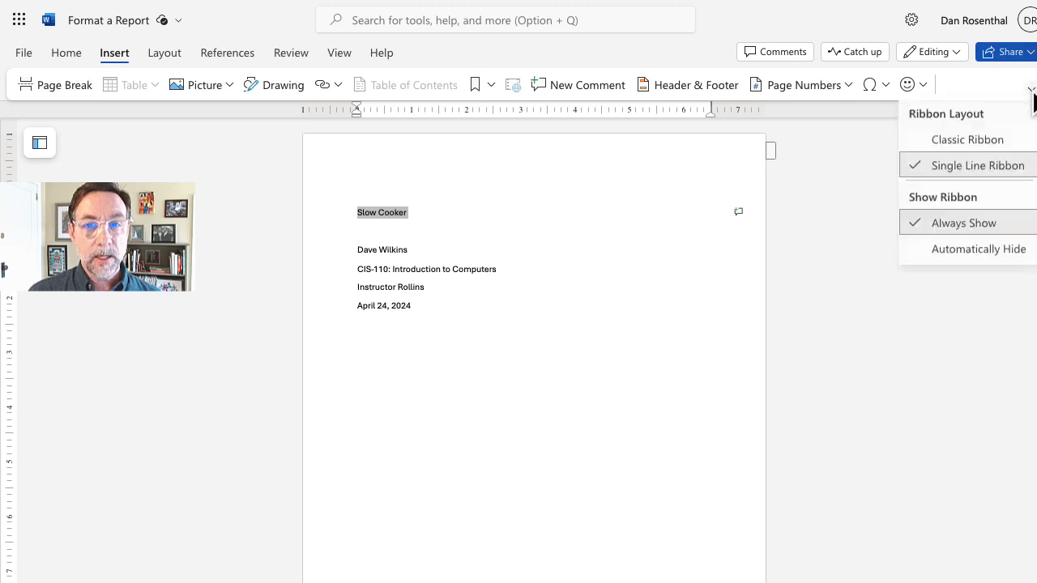
left_click(988, 145)
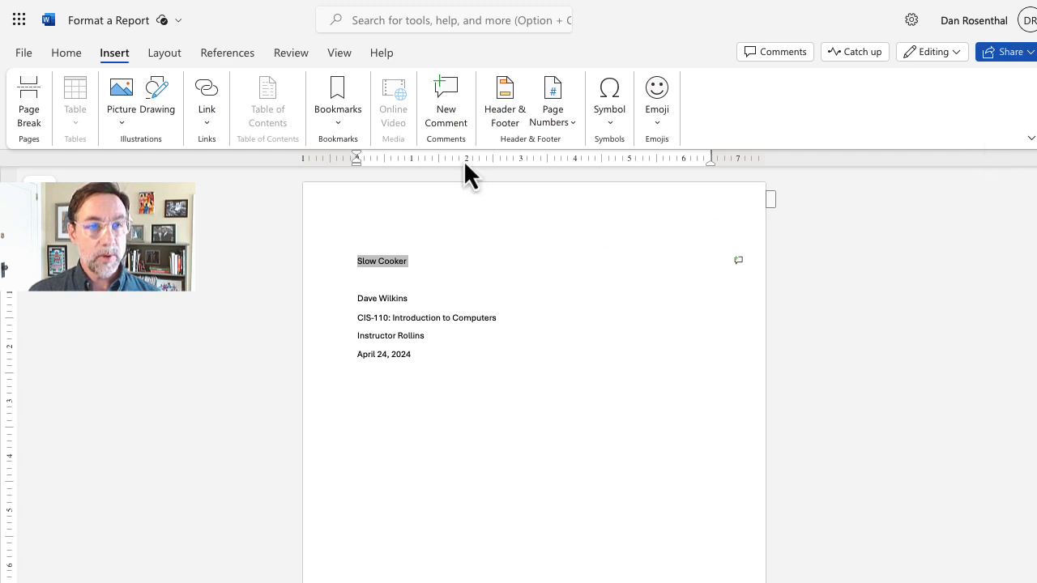
left_click(67, 55)
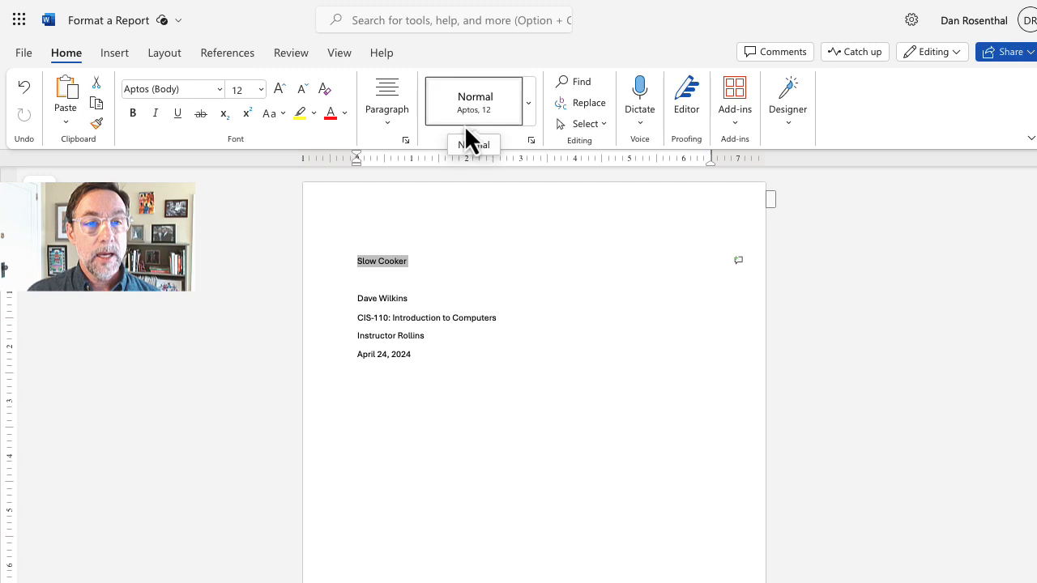
Step: Style 'Slow Cooker' as Title and center it with the name, course, instructor and date lines
left_click(530, 122)
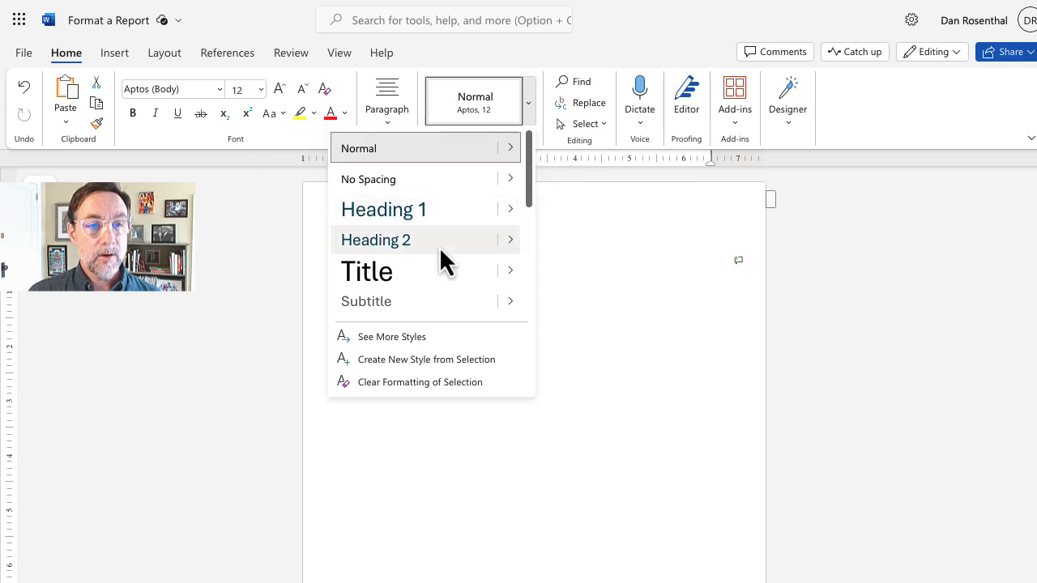
left_click(404, 271)
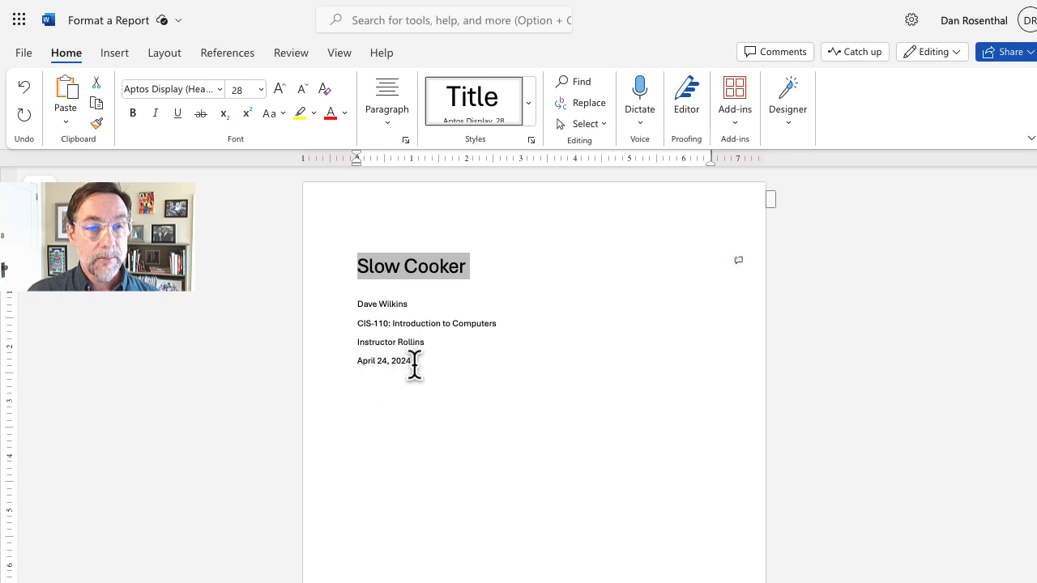
left_click_drag(414, 364, 345, 275)
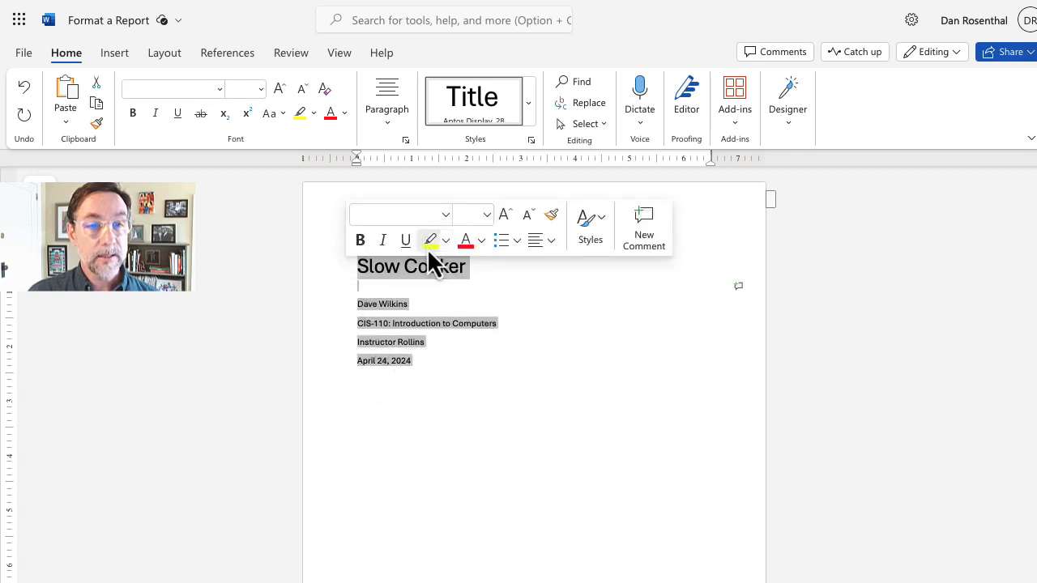
left_click(541, 244)
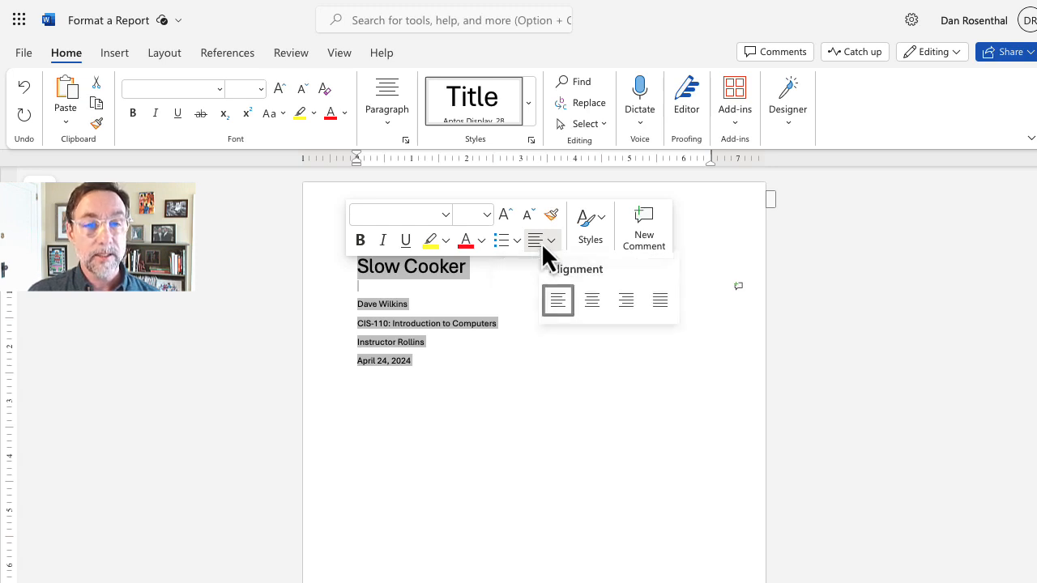
left_click(589, 304)
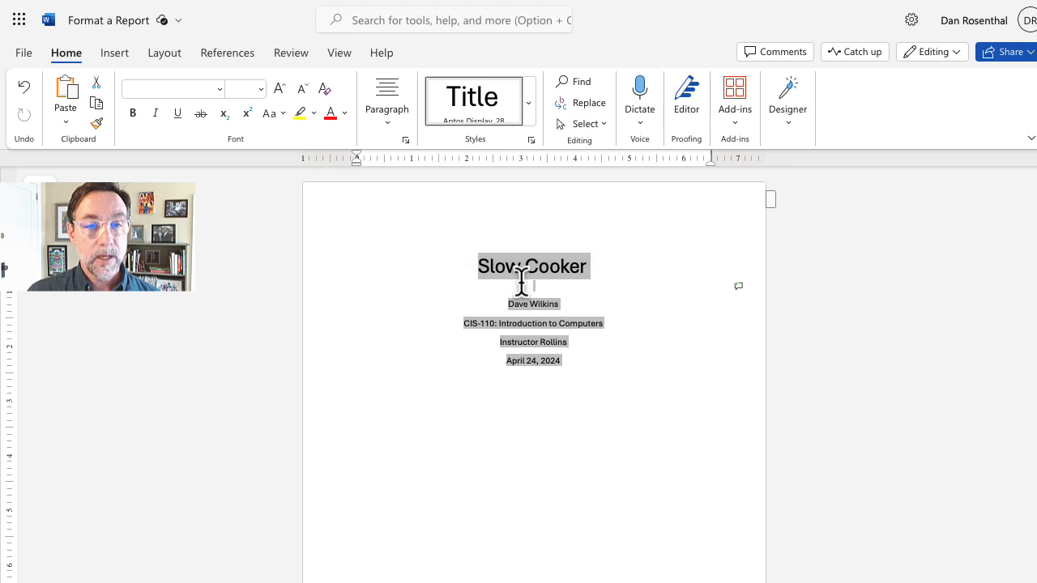
left_click(534, 245)
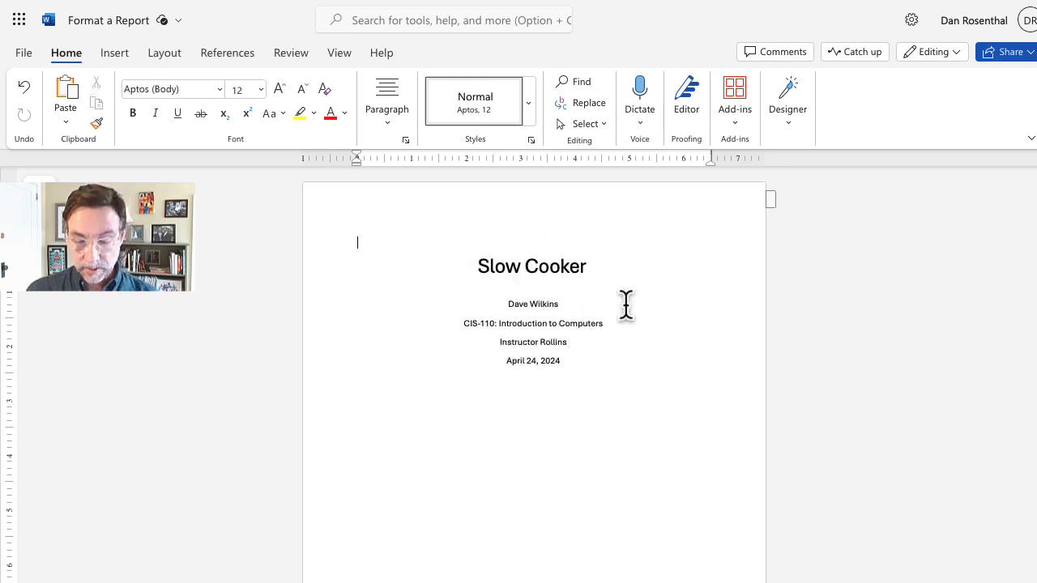
Step: Add several blank lines above the 'Slow Cooker' title to push it down the page
key("Return")
key("Return")
key("Return")
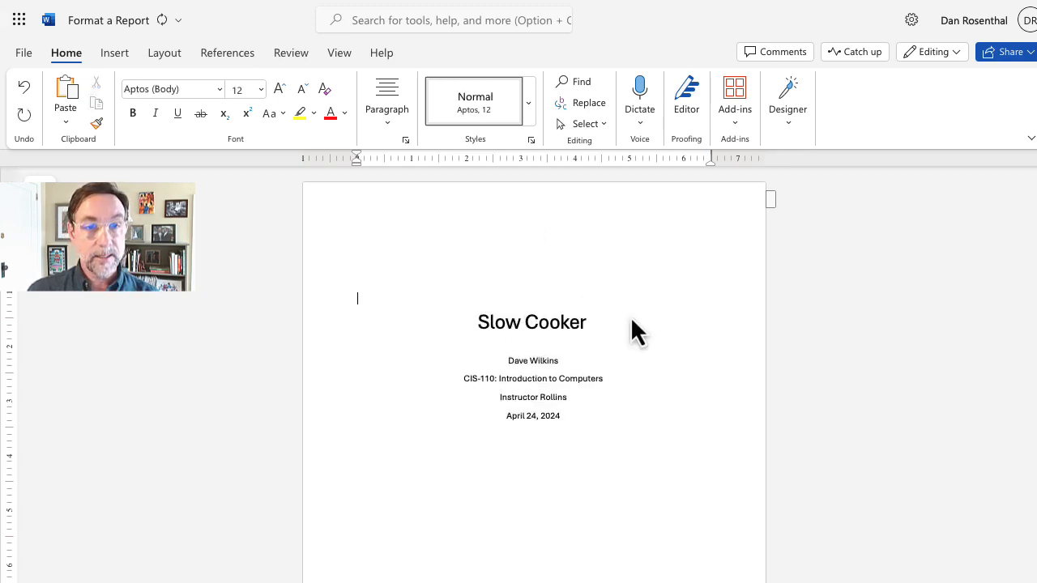
key("ctrl+minus")
key("ctrl+minus")
key("ctrl+minus")
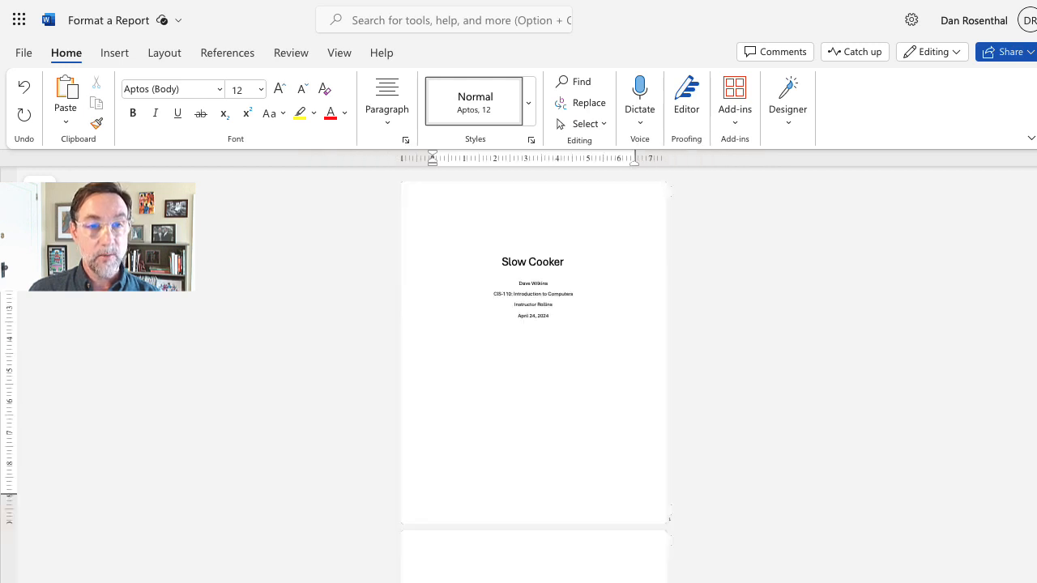
key("Return")
key("Return")
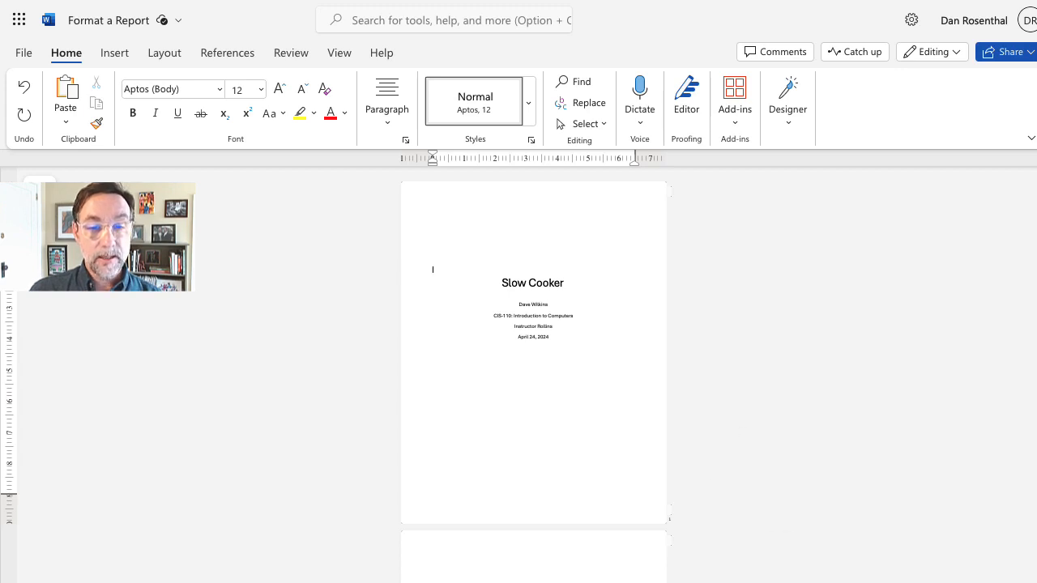
left_click(817, 581)
left_click(816, 581)
left_click(817, 581)
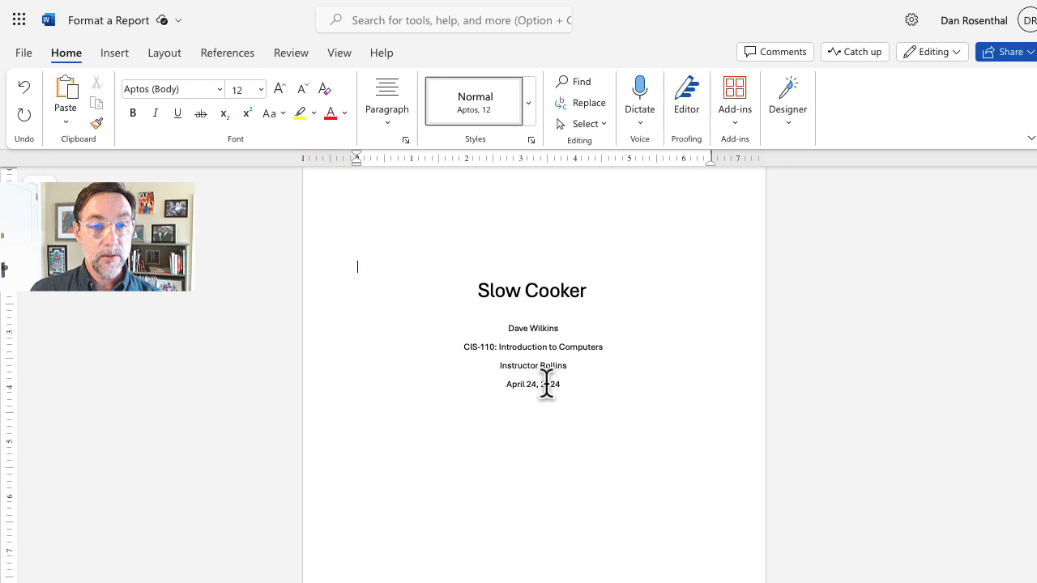
Step: Set the author, course, instructor and date lines to 14 pt font size
left_click_drag(574, 384, 502, 327)
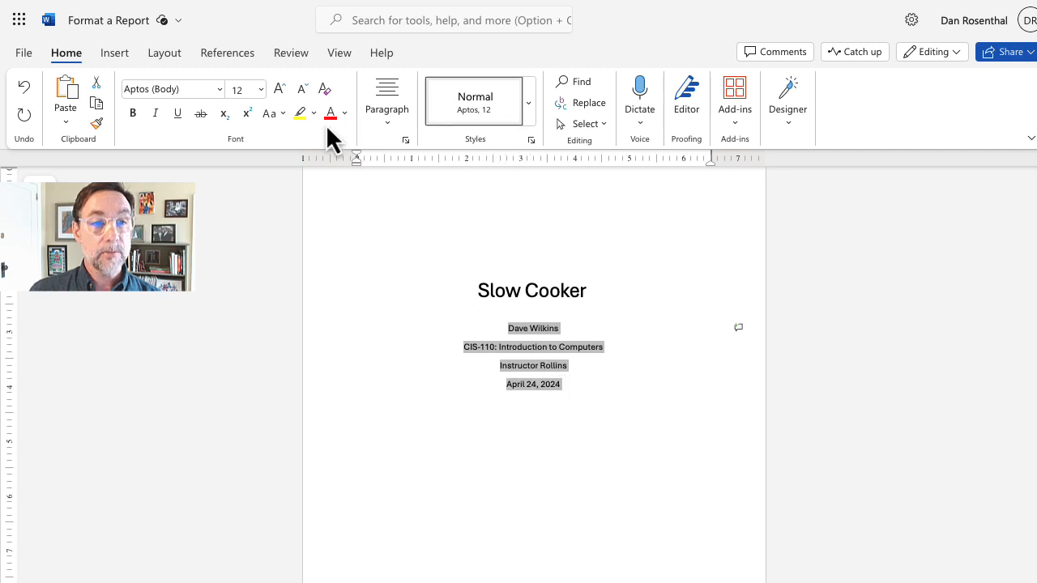
left_click(281, 89)
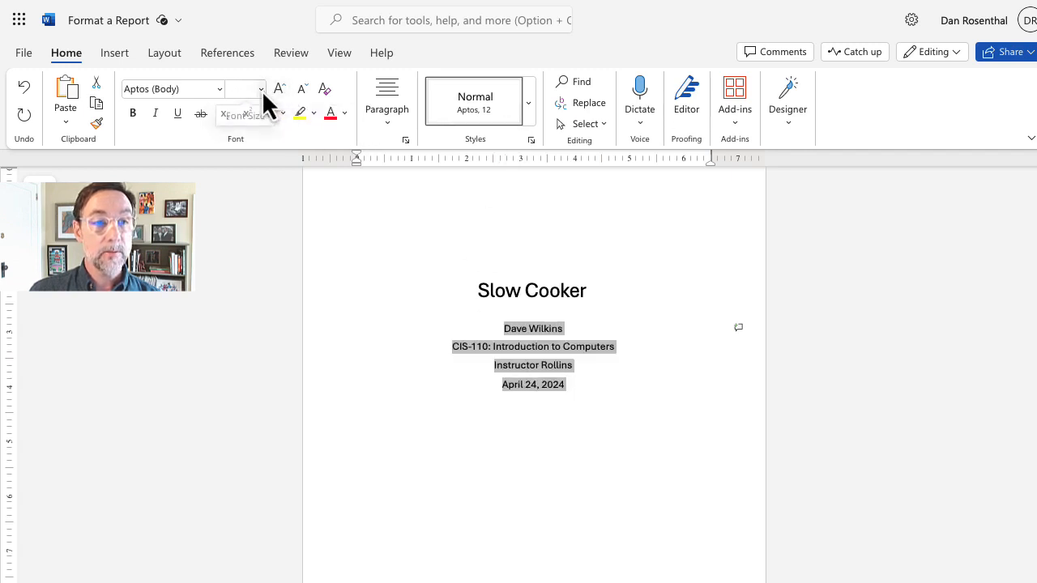
left_click(262, 90)
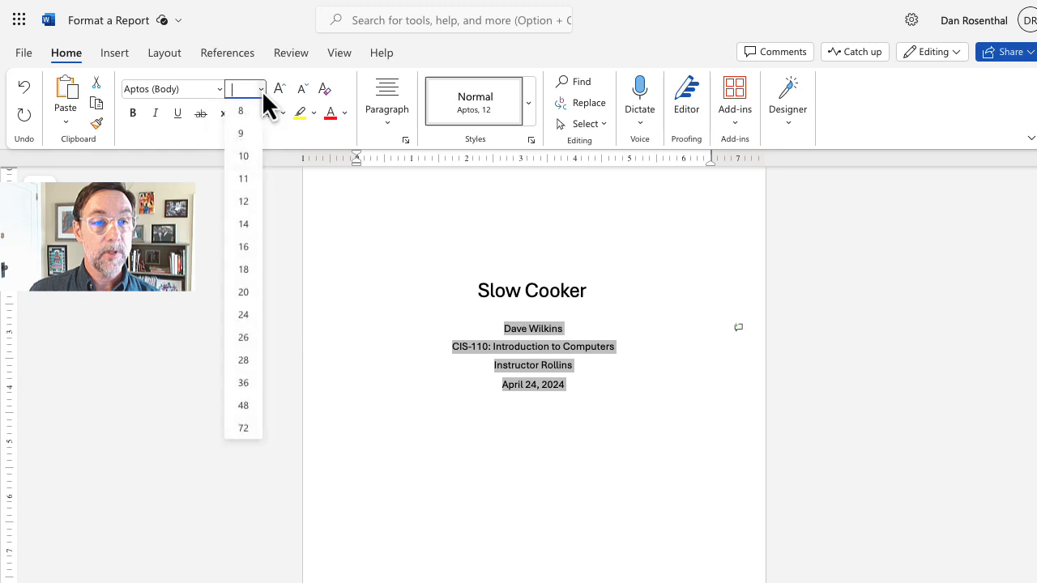
left_click(243, 224)
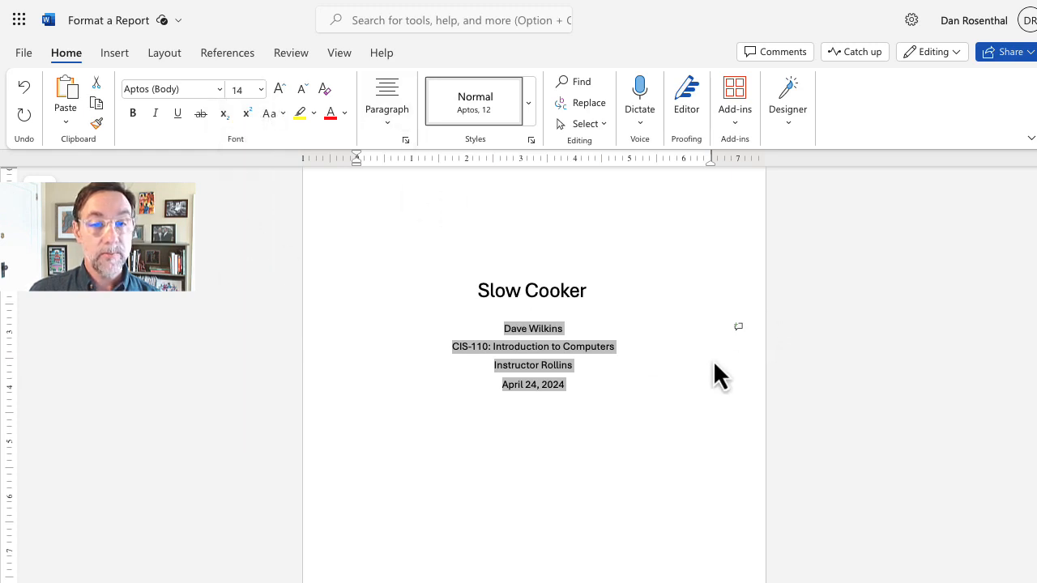
left_click(844, 387)
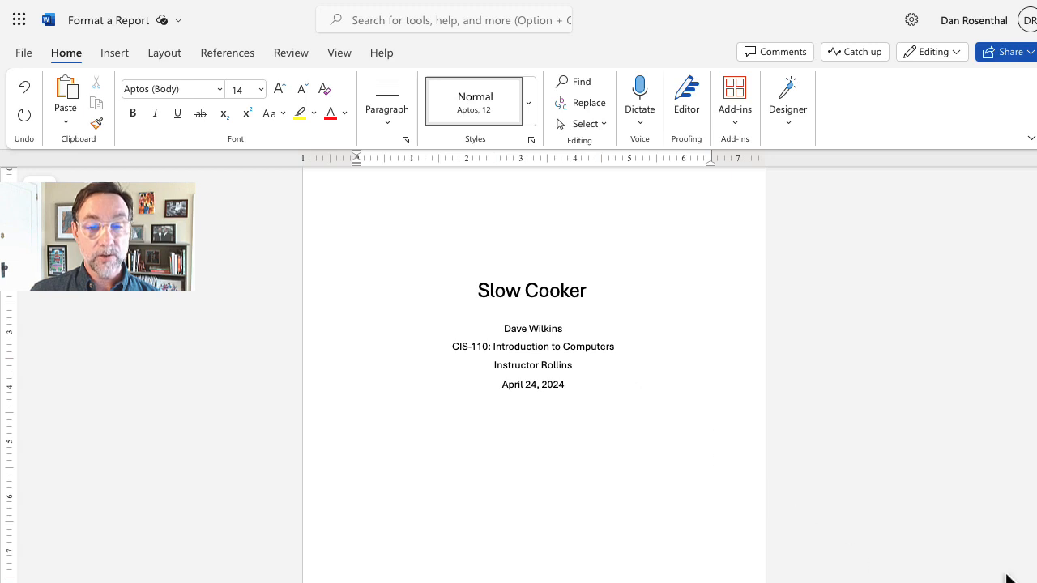
Step: Zoom out and scroll down to page 2 where the Introduction section begins
key("ctrl+minus")
key("ctrl+minus")
key("ctrl+minus")
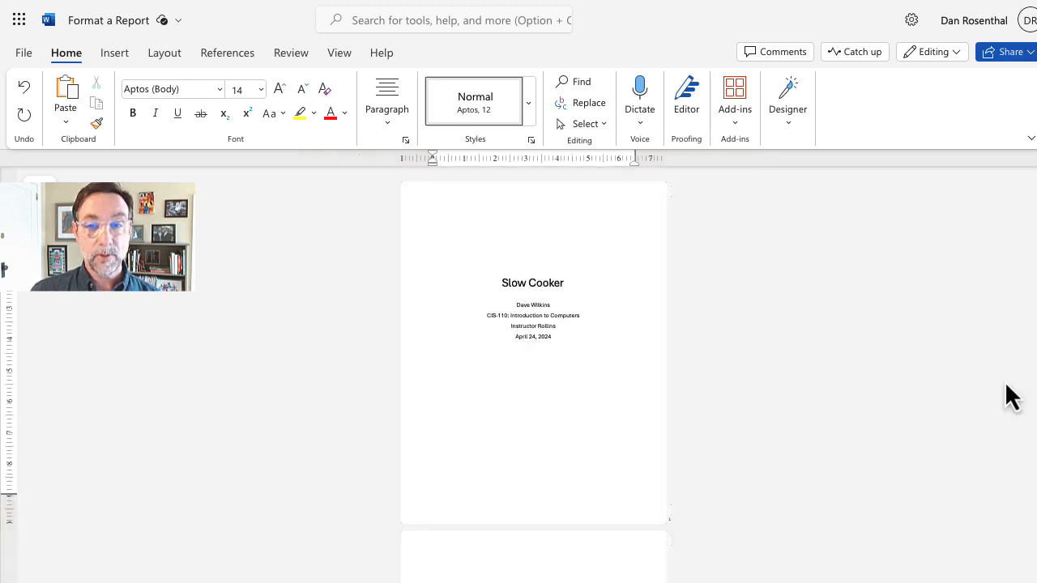
scroll(533, 365, "down", 3)
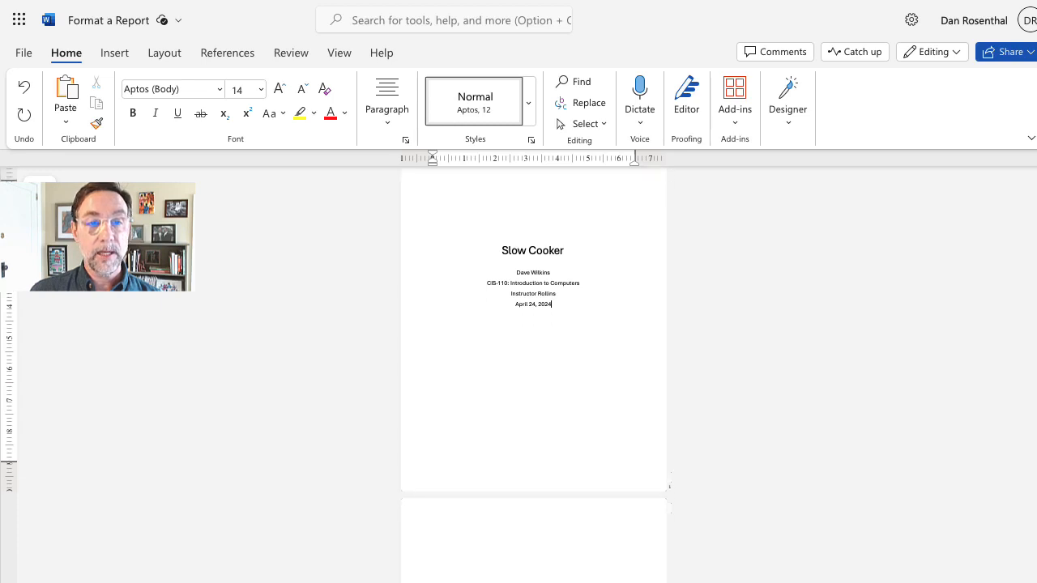
scroll(533, 364, "down", 5)
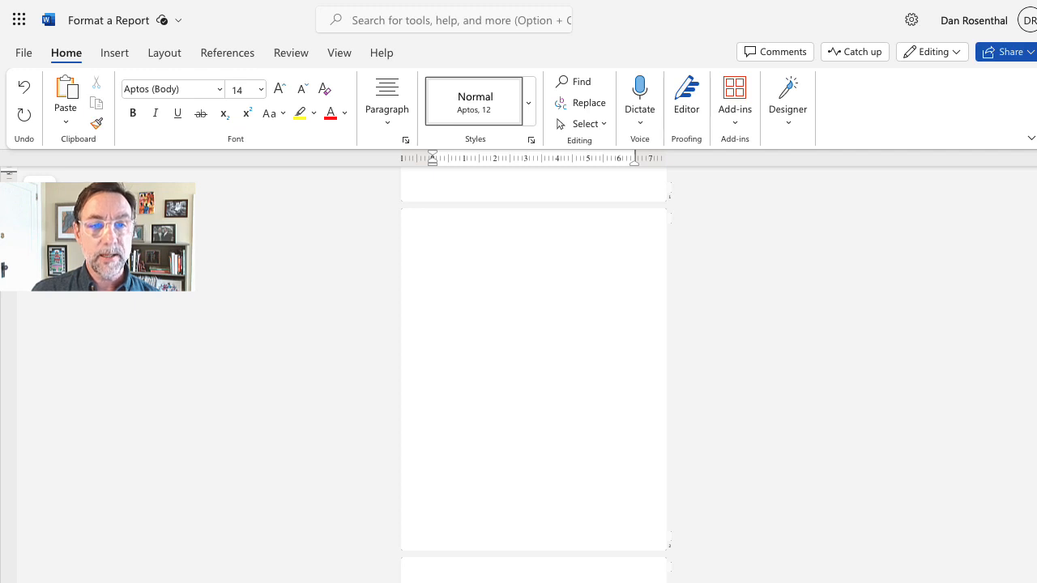
scroll(1035, 324, "down", 5)
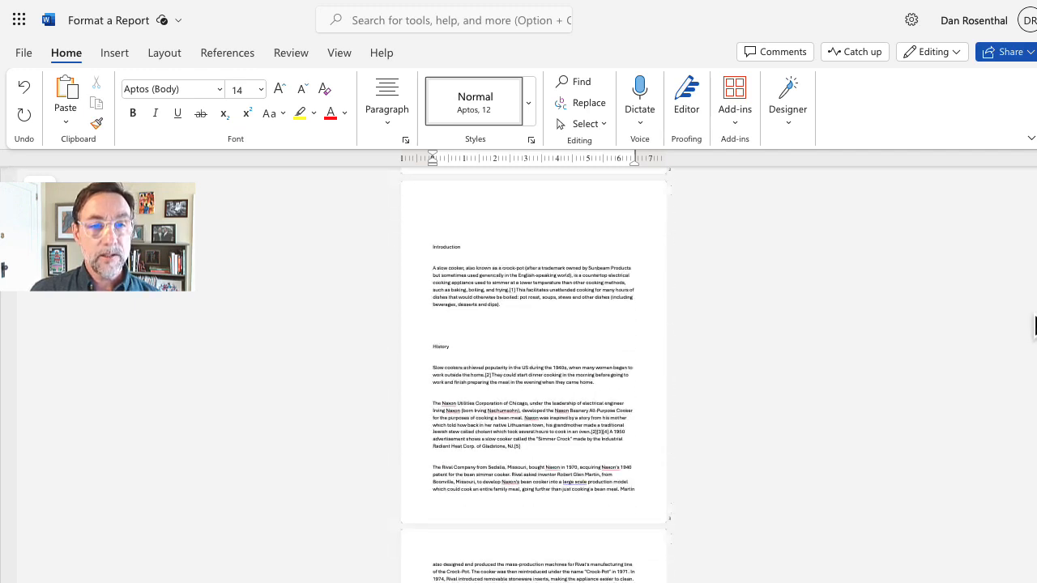
scroll(1035, 324, "up", 1)
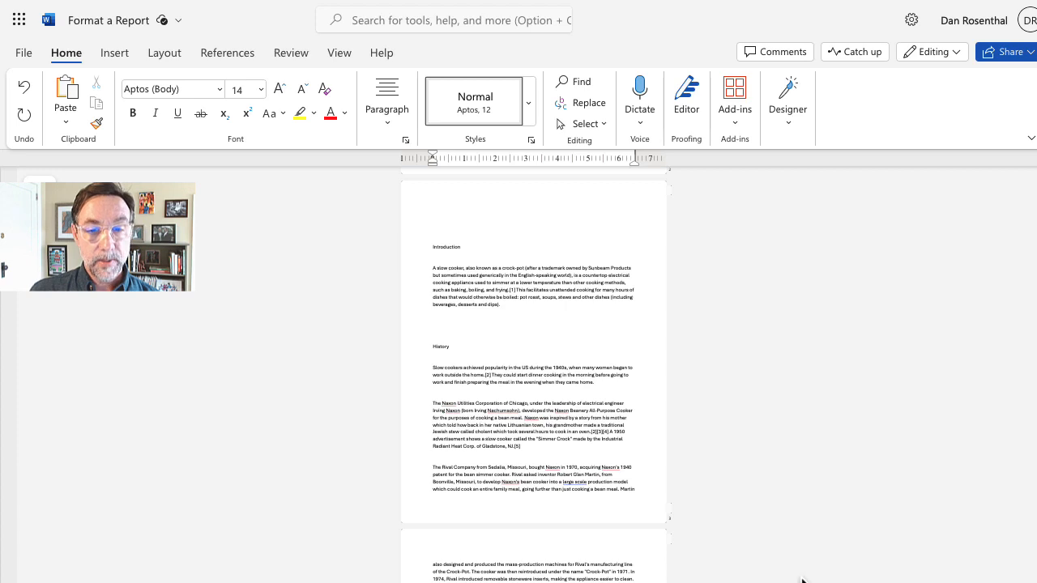
Step: Zoom in and insert a blank line above the Introduction heading
left_click(1028, 581)
left_click(1029, 581)
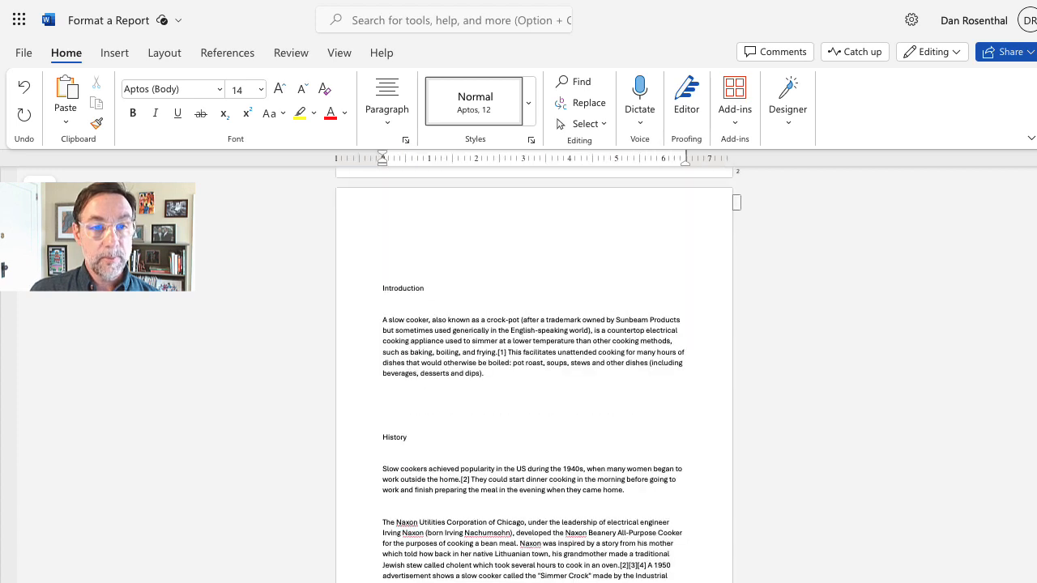
left_click(1028, 581)
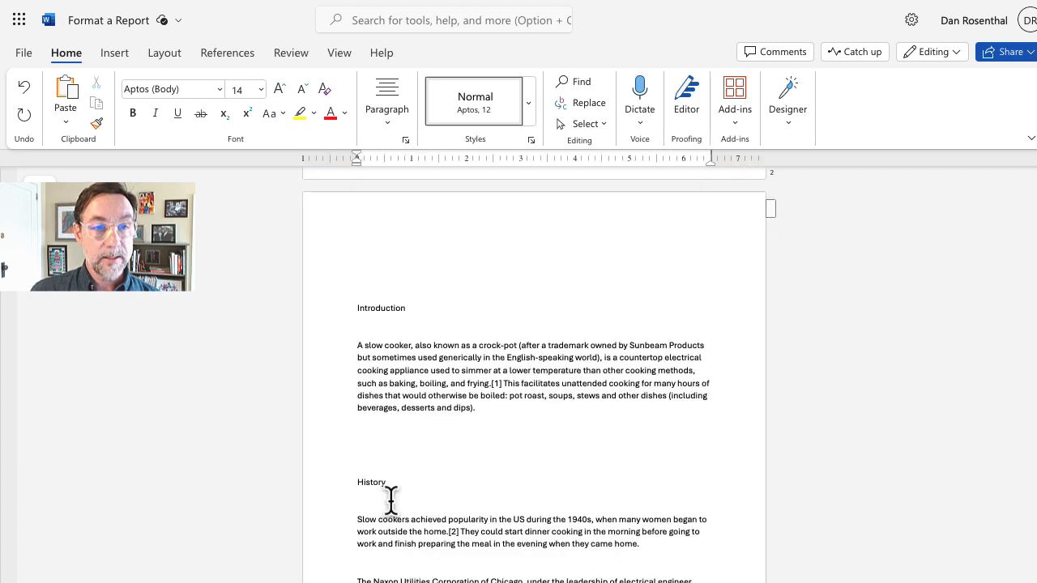
left_click(364, 284)
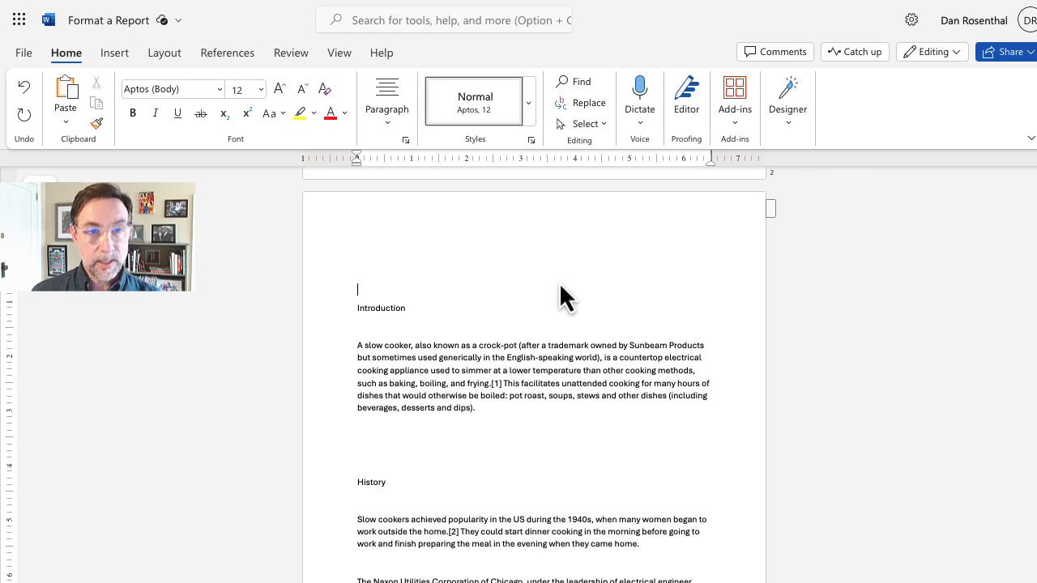
key("Return")
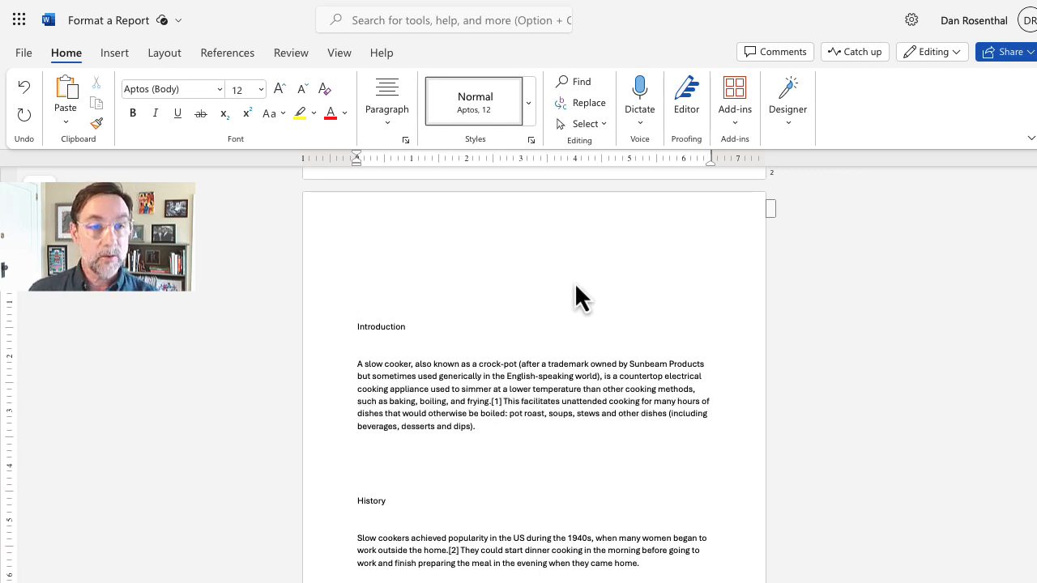
Step: Delete the empty line sitting just above the History heading
scroll(576, 286, "down", 1)
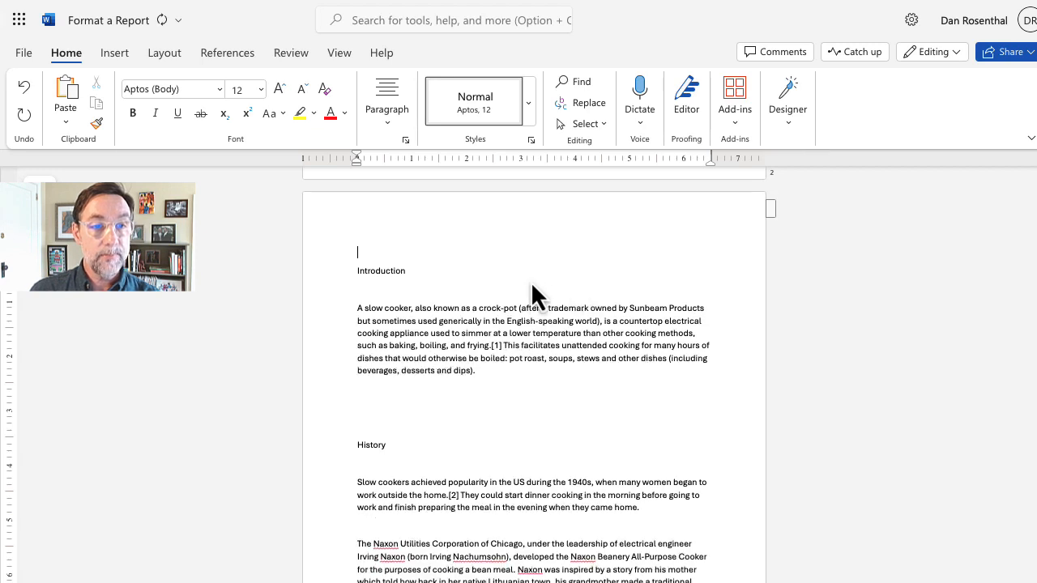
left_click(389, 427)
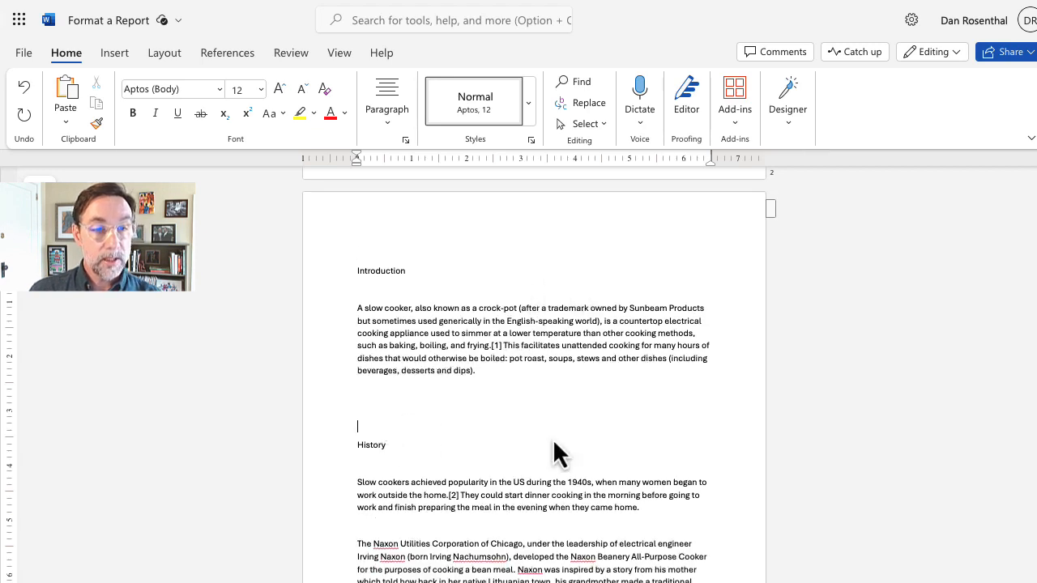
key("BackSpace")
scroll(518, 403, "down", 20)
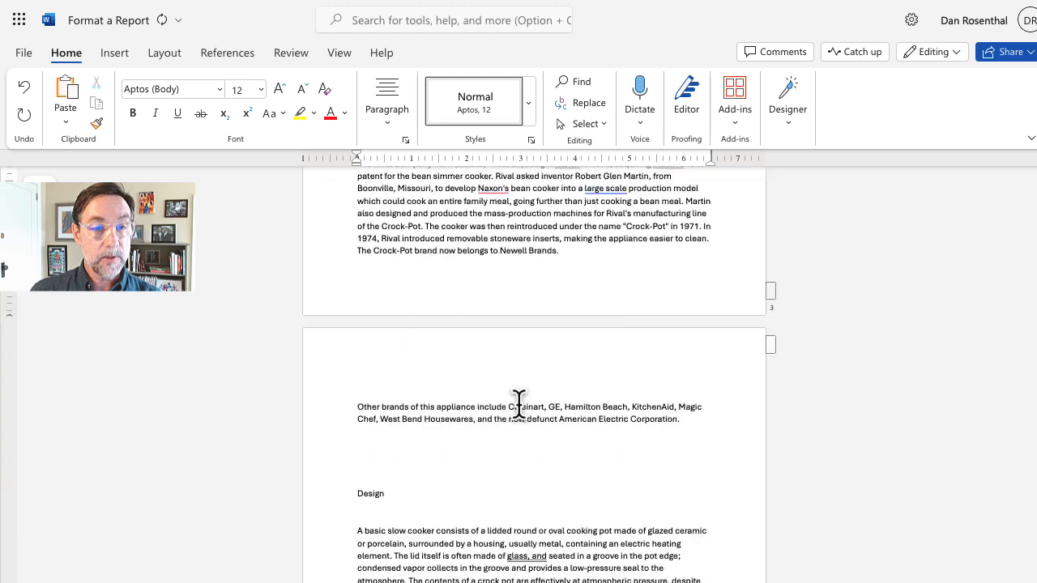
scroll(518, 403, "up", 3)
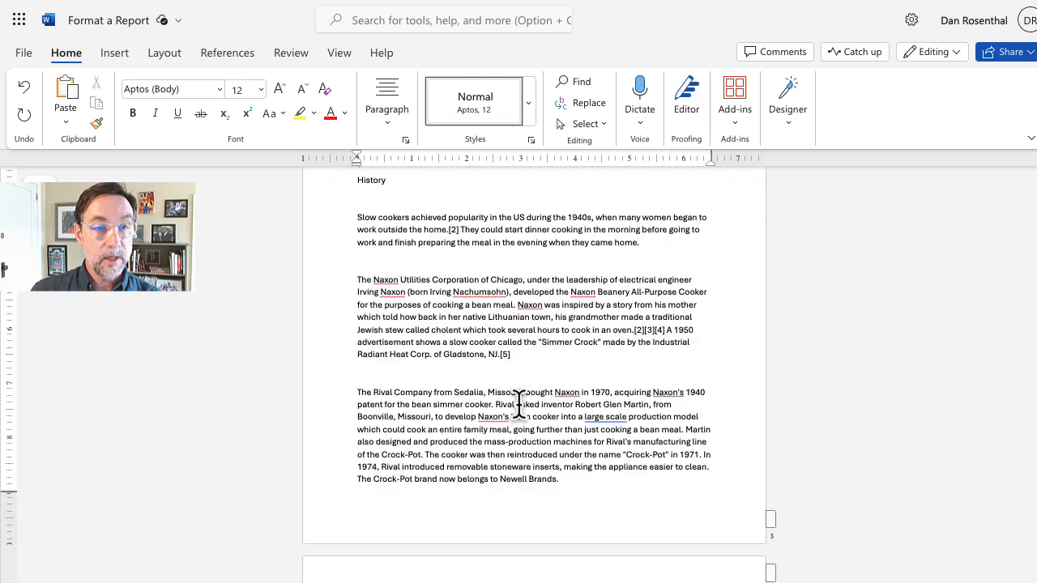
scroll(519, 403, "up", 1)
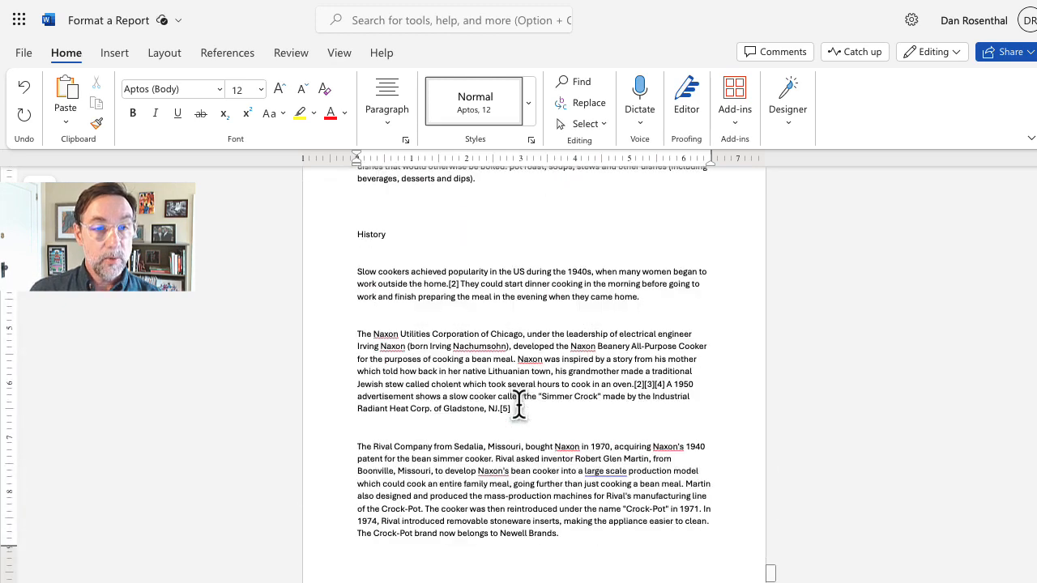
Step: Choose Ignore All for the red-underlined names Naxon and Nachumsohn in the History text
right_click(389, 334)
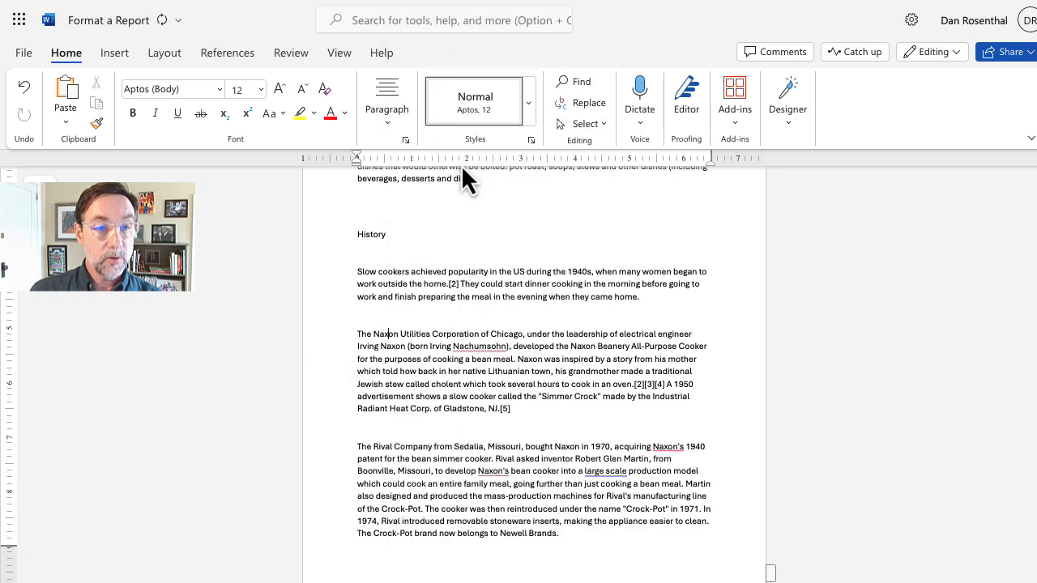
right_click(481, 348)
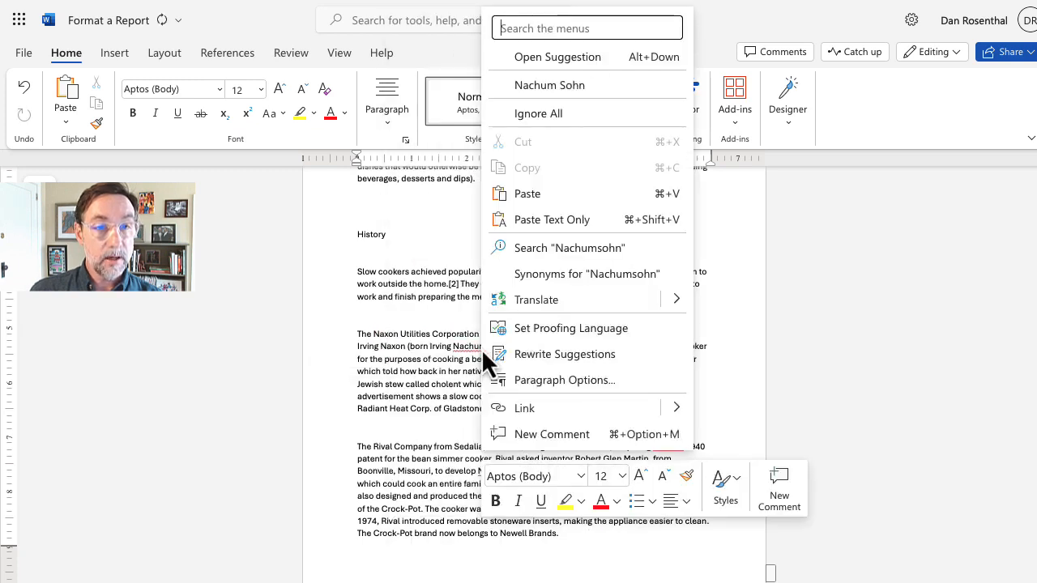
left_click(565, 118)
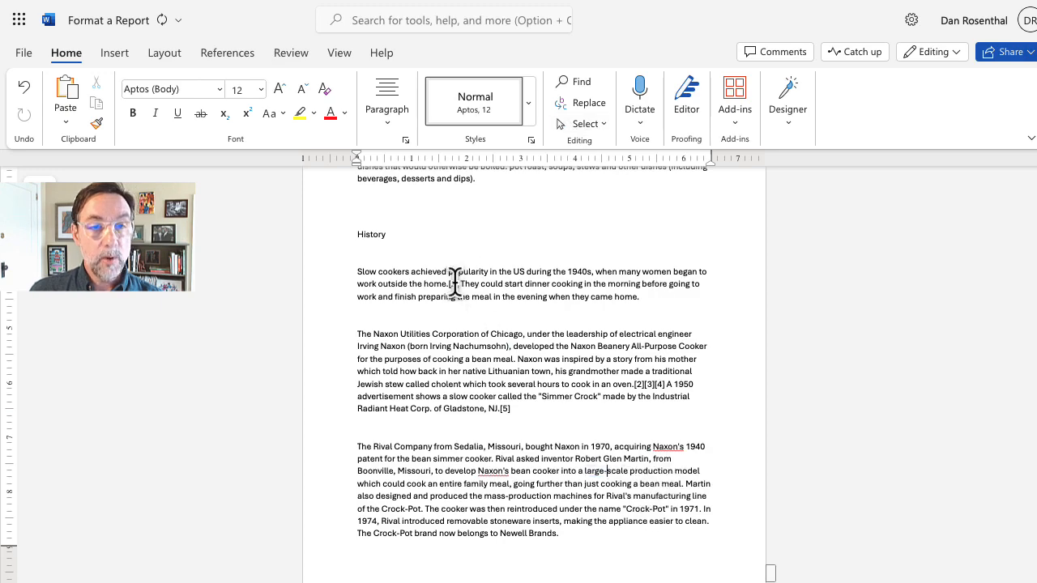
scroll(533, 364, "up", 5)
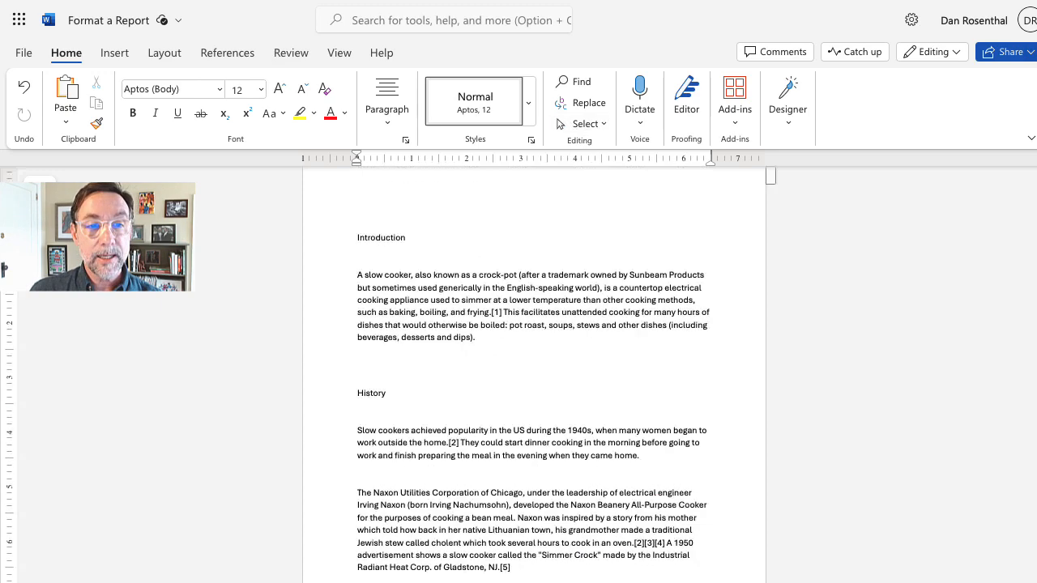
scroll(534, 365, "down", 3)
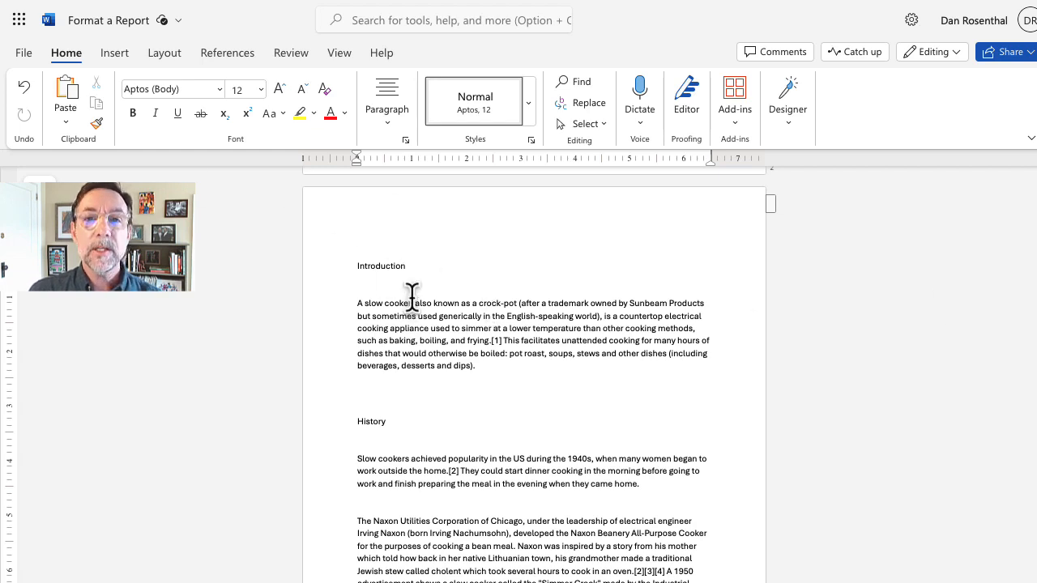
Step: Apply the Heading 1 style (Aptos Display 20) to the 'Introduction' title
left_click_drag(408, 265, 360, 266)
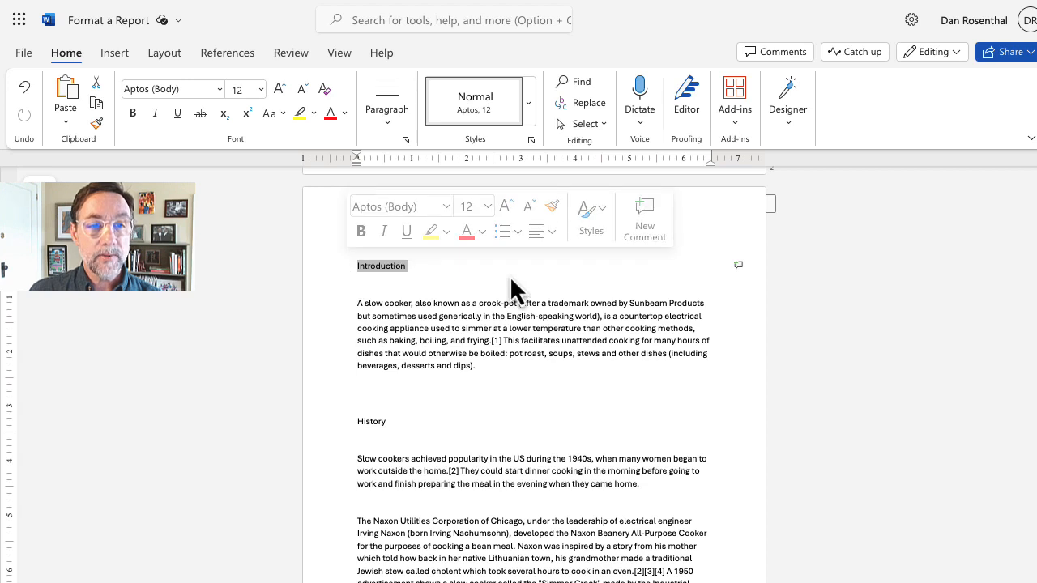
left_click(528, 110)
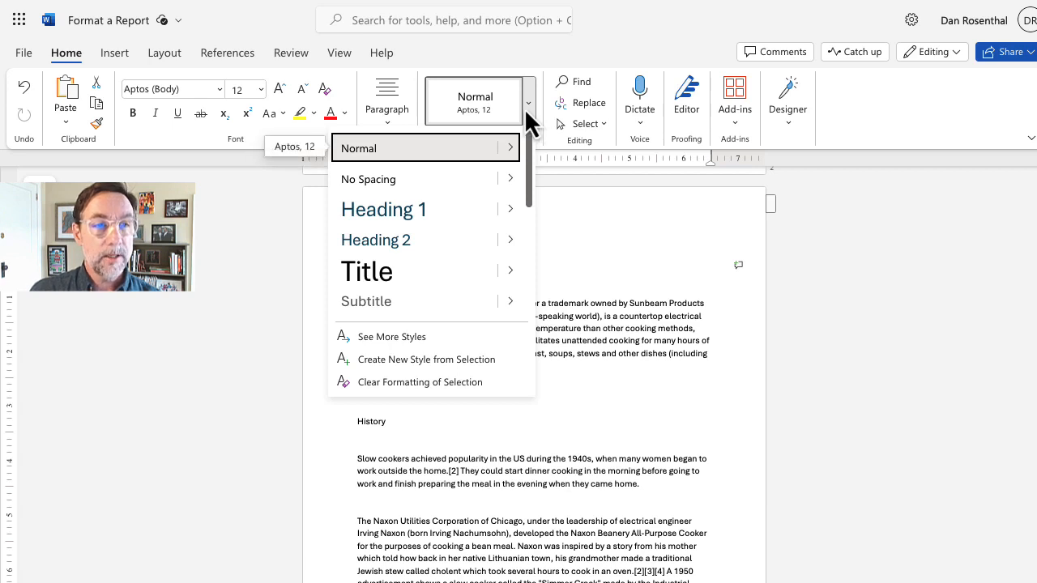
left_click(416, 211)
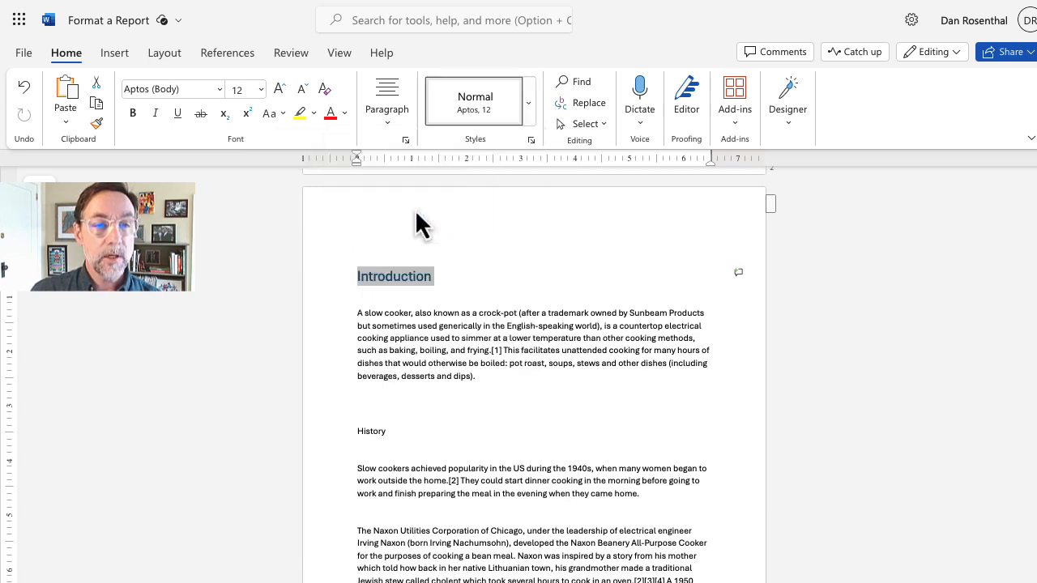
left_click(552, 372)
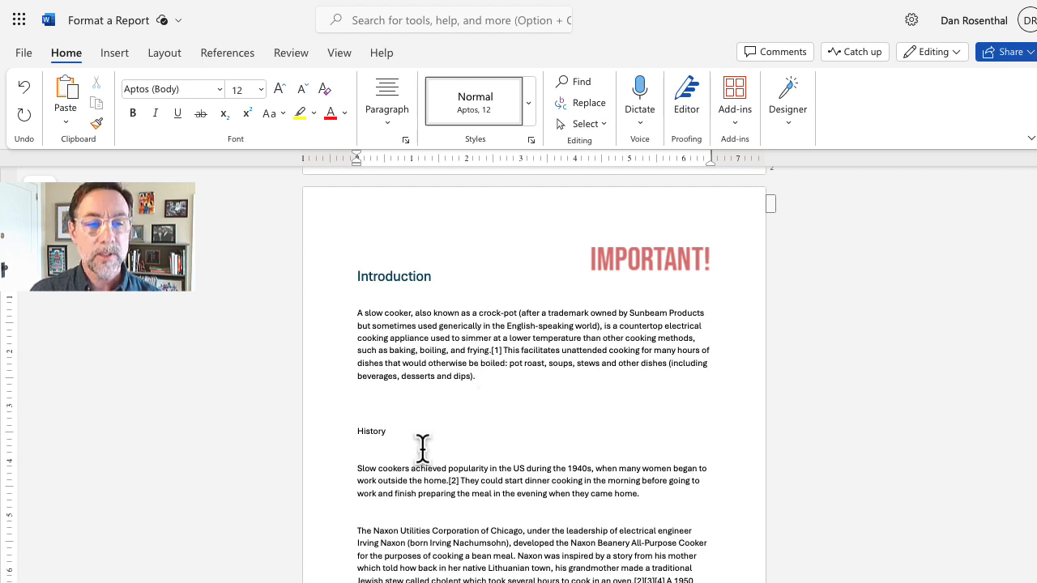
Step: Apply the Heading 1 style to the 'History' title
left_click_drag(388, 433, 356, 430)
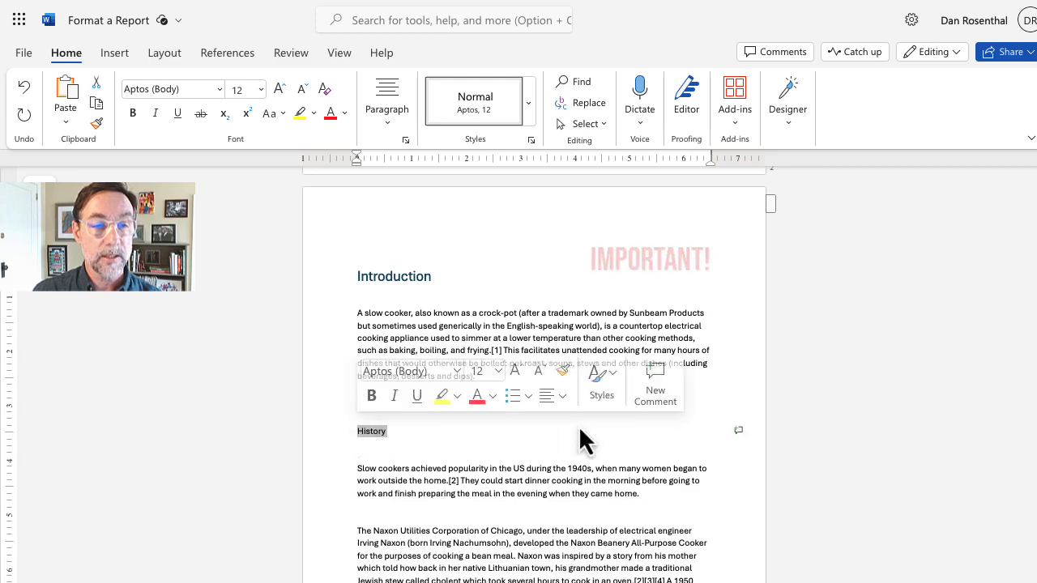
left_click(529, 103)
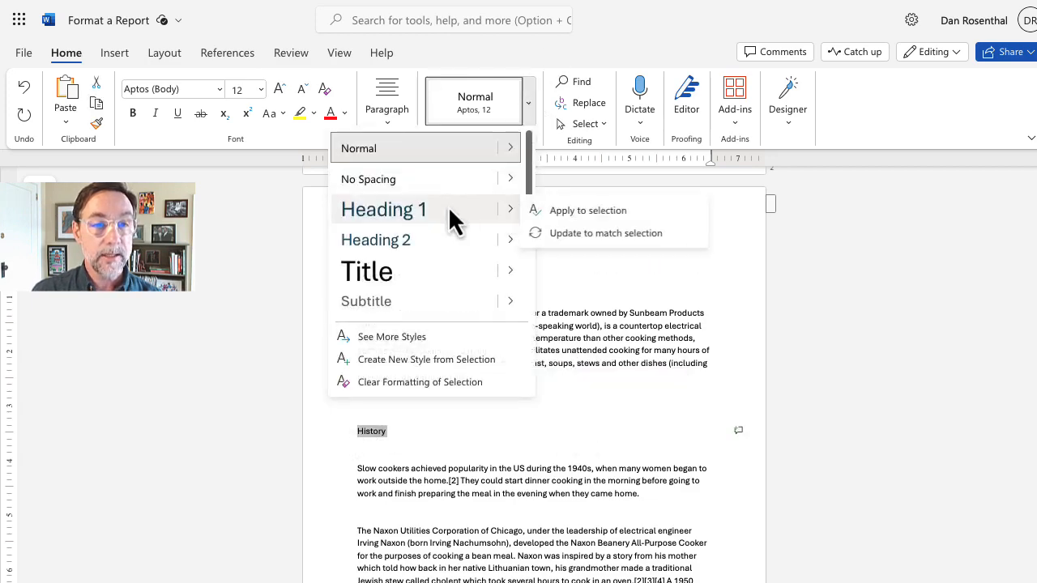
left_click(449, 211)
scroll(534, 387, "down", 10)
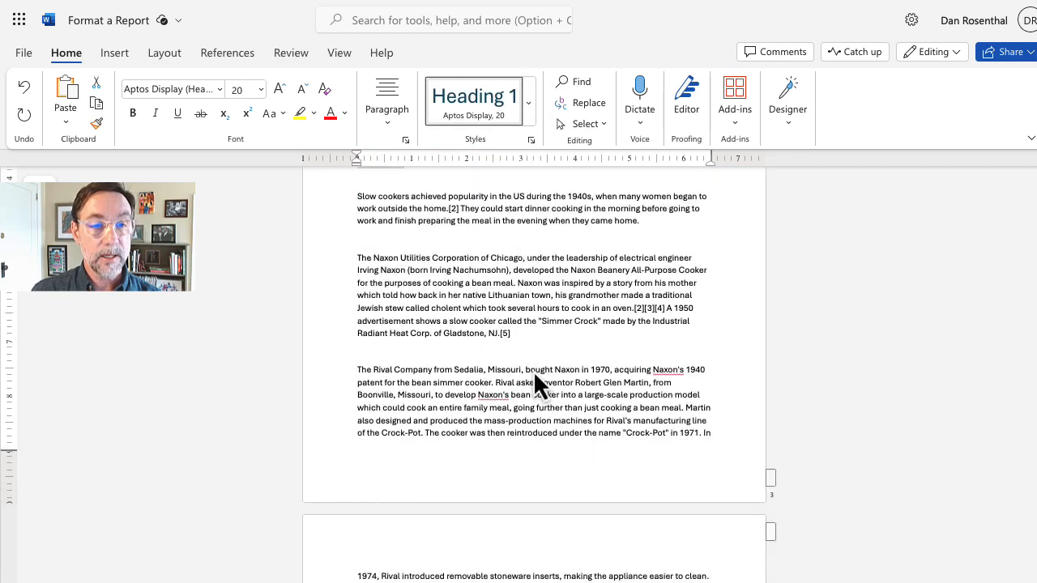
scroll(451, 377, "up", 2)
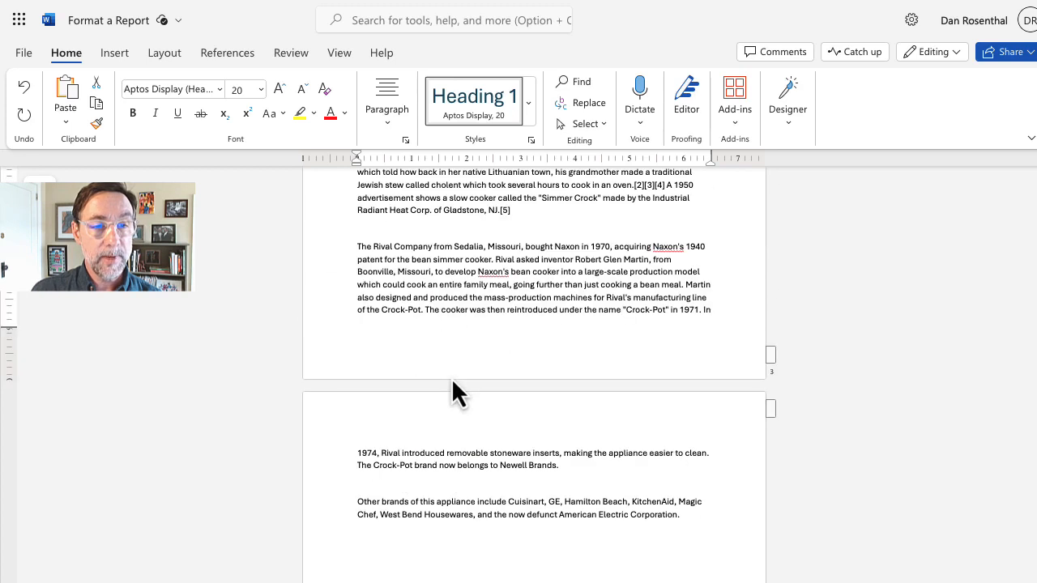
Step: Delete the blank lines above Other brands, The Rival Company and The Naxon Utilities paragraphs
left_click(394, 482)
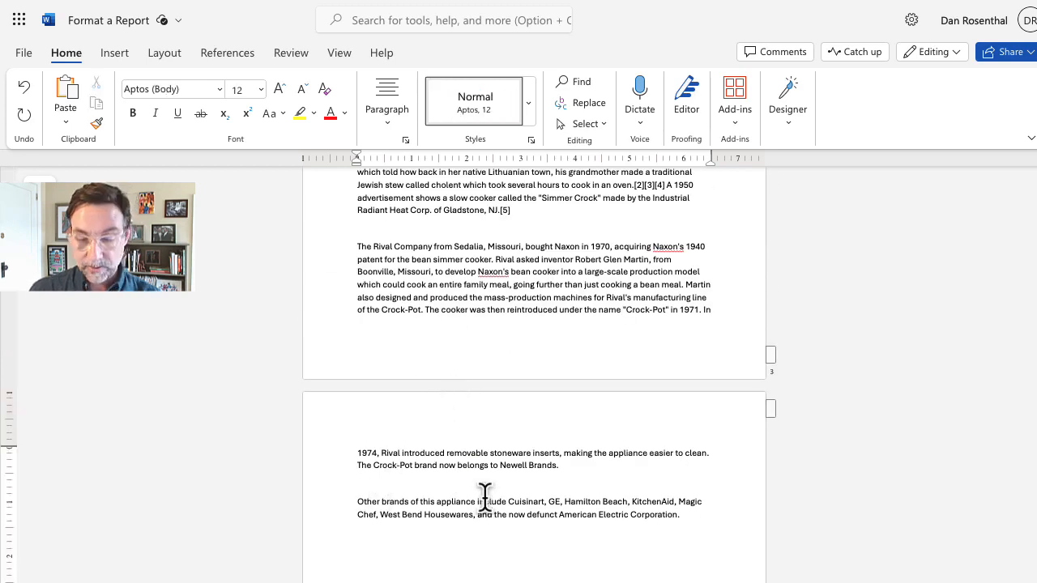
key("BackSpace")
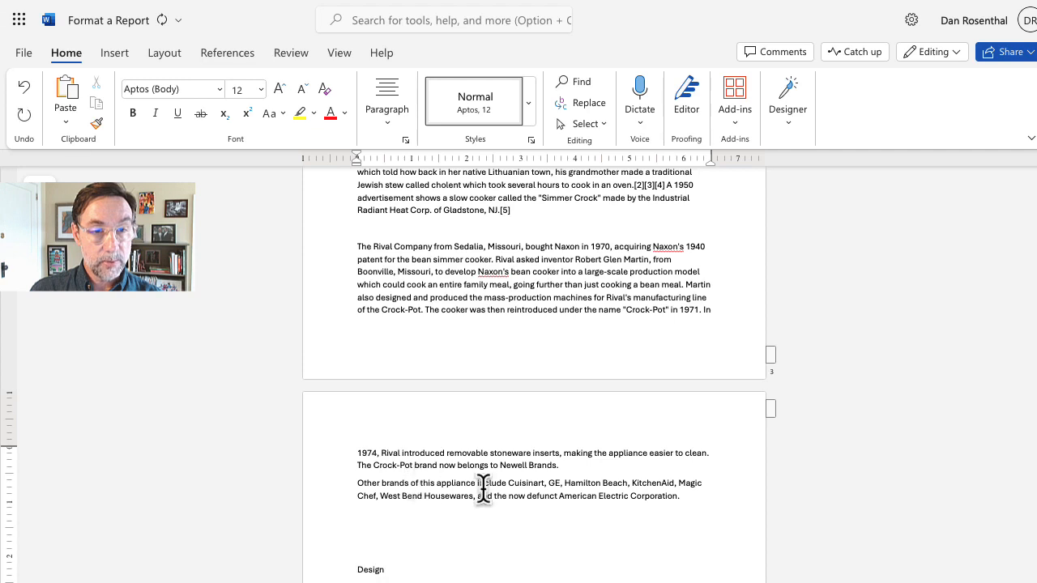
scroll(503, 519, "up", 2)
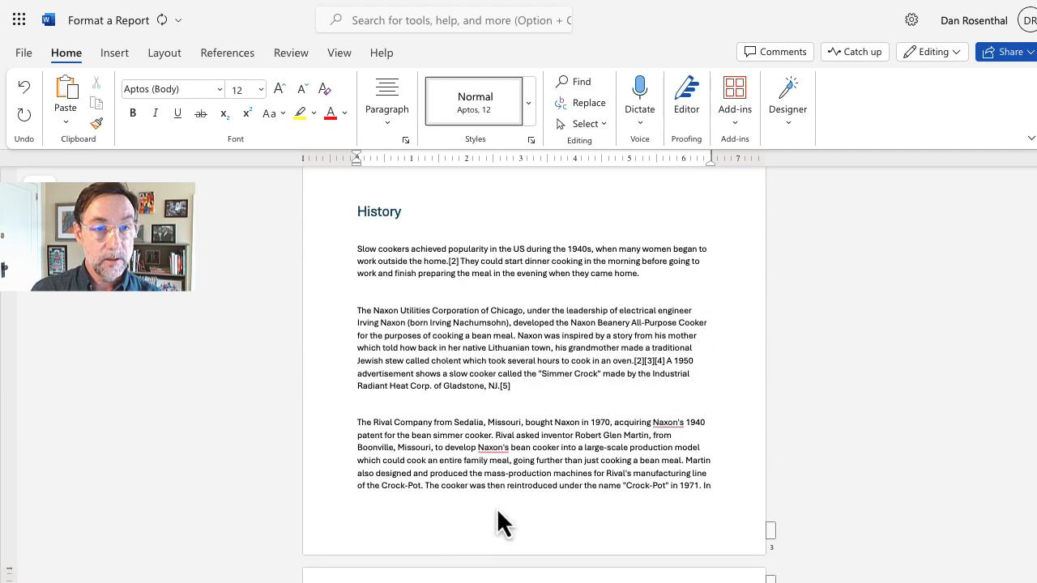
left_click(415, 404)
key("BackSpace")
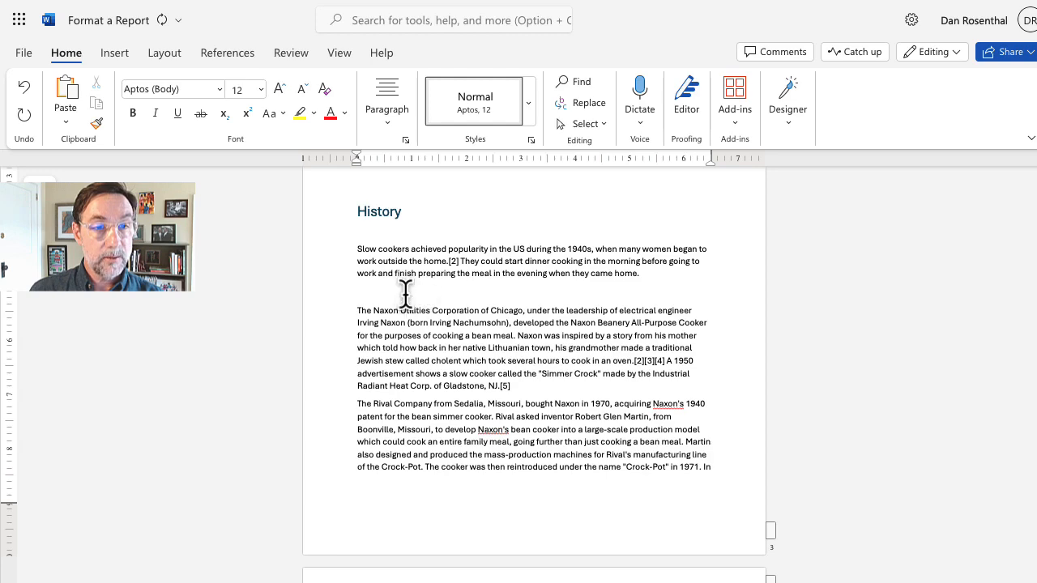
left_click(405, 293)
key("BackSpace")
scroll(407, 295, "up", 4)
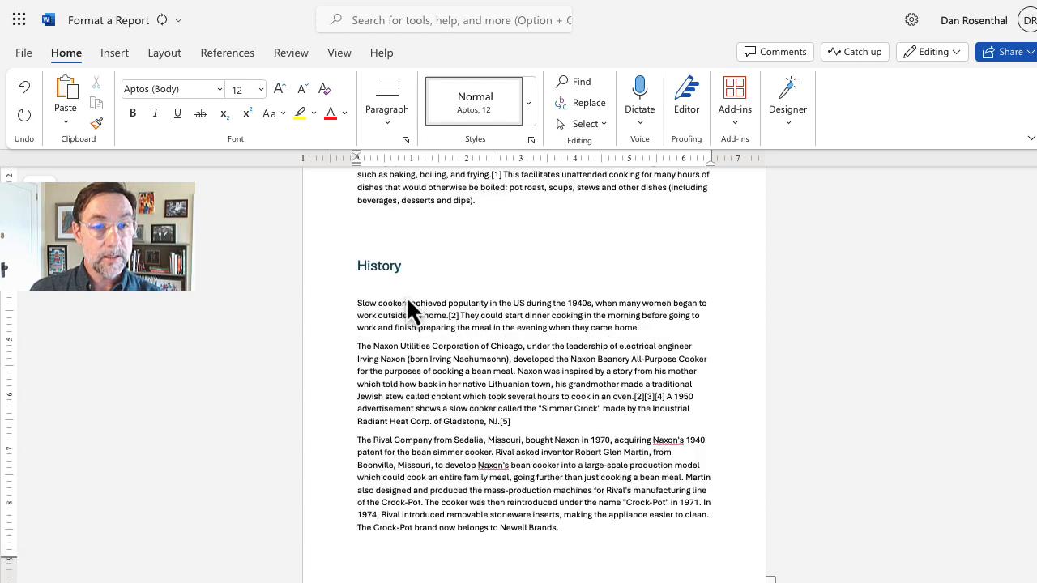
scroll(406, 296, "down", 10)
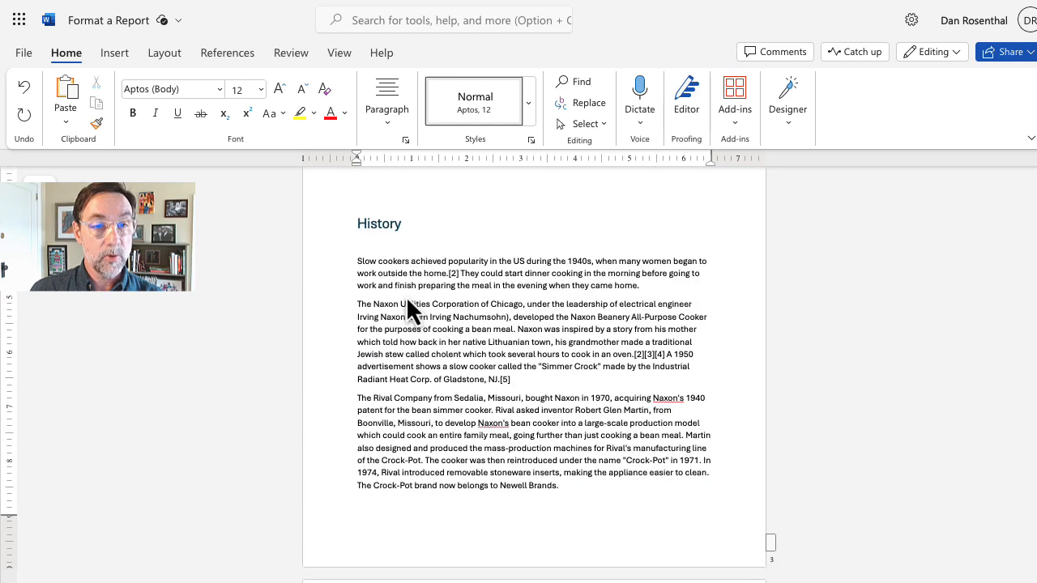
scroll(474, 327, "down", 3)
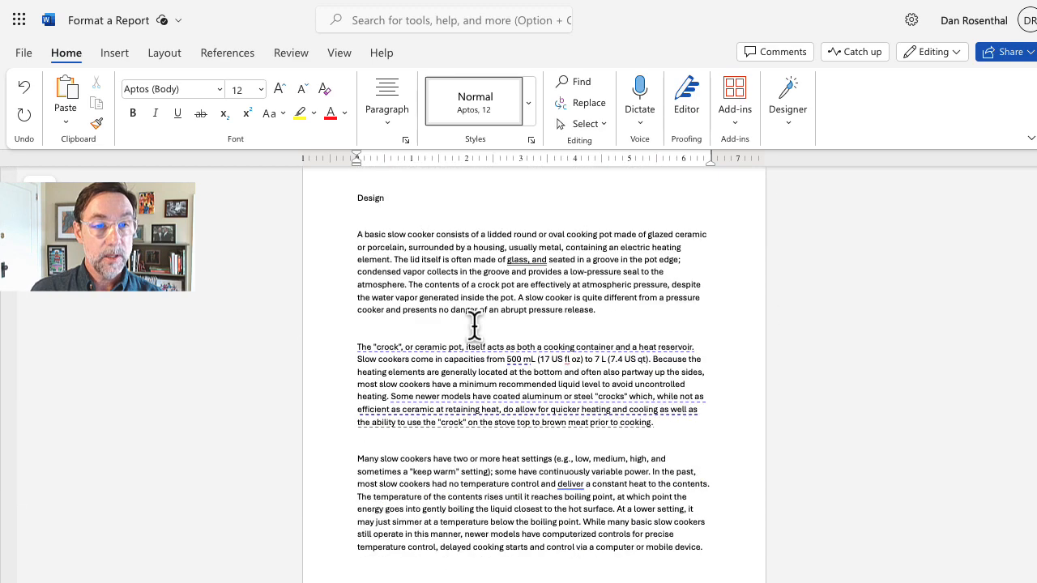
scroll(477, 327, "up", 3)
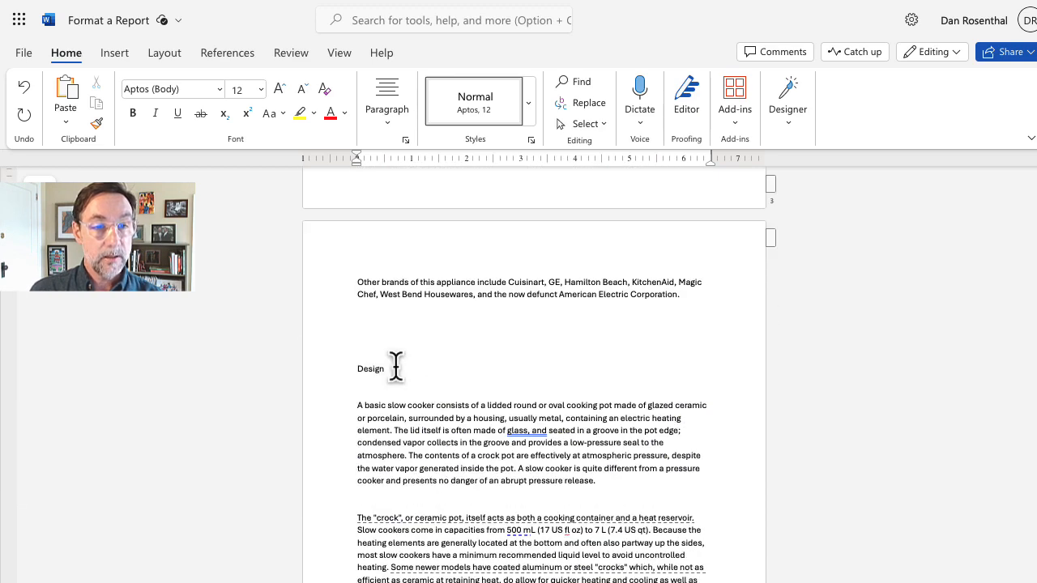
Step: Make Design a Heading 1 and remove the blank line above it
left_click_drag(394, 366, 356, 366)
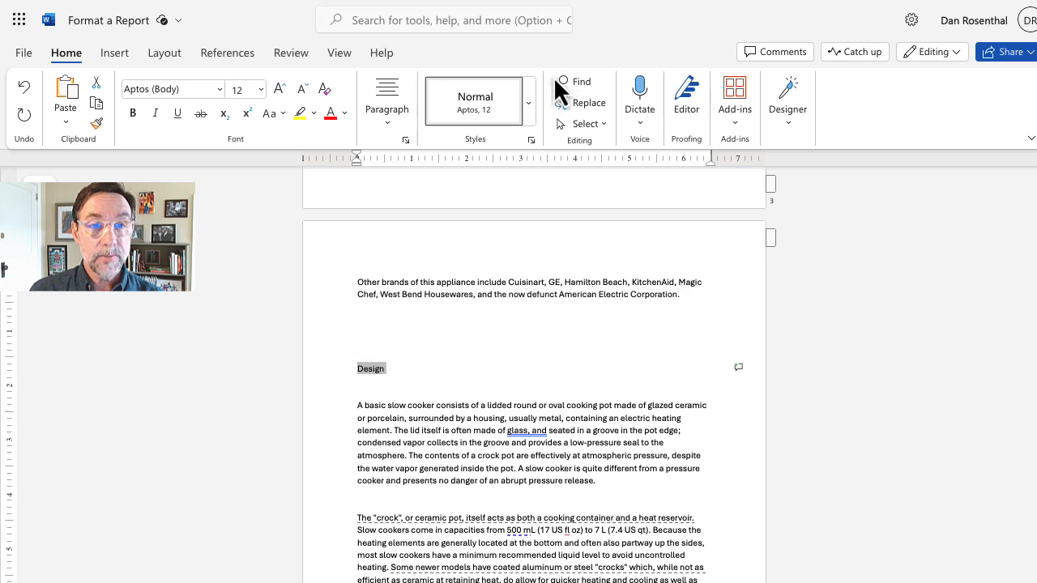
left_click(528, 114)
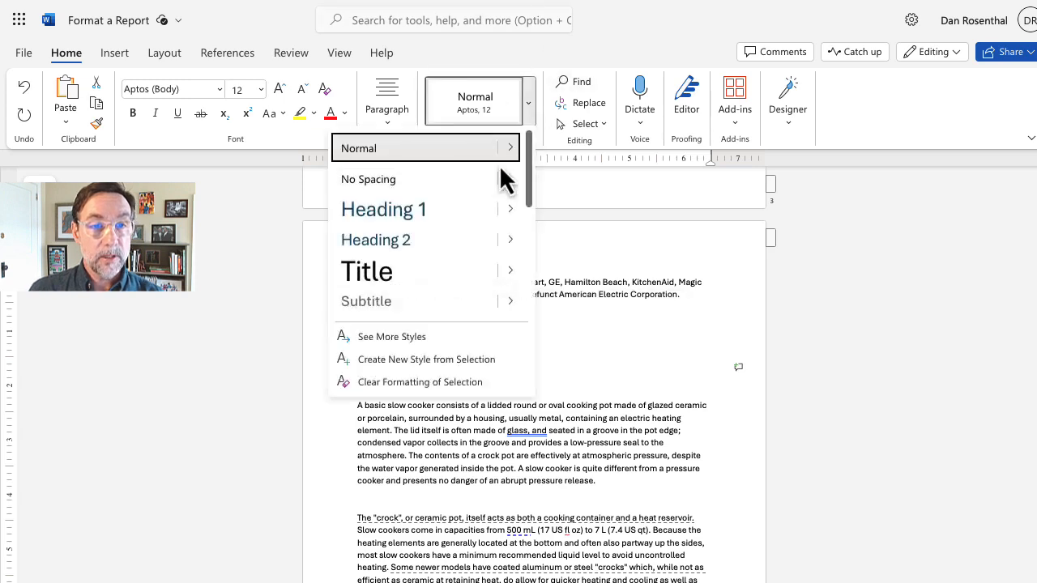
left_click(440, 212)
left_click(393, 349)
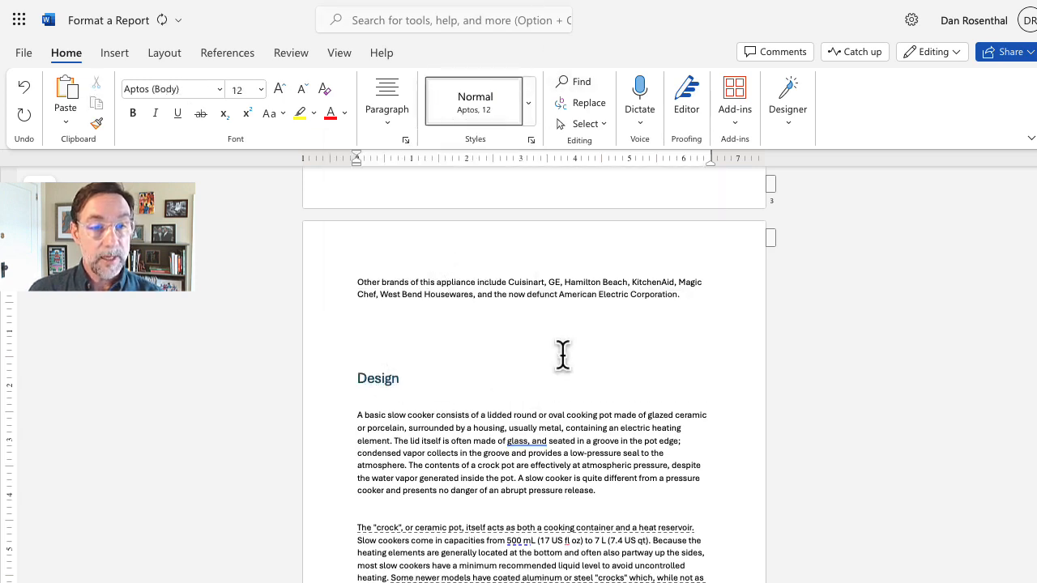
key("BackSpace")
key("BackSpace")
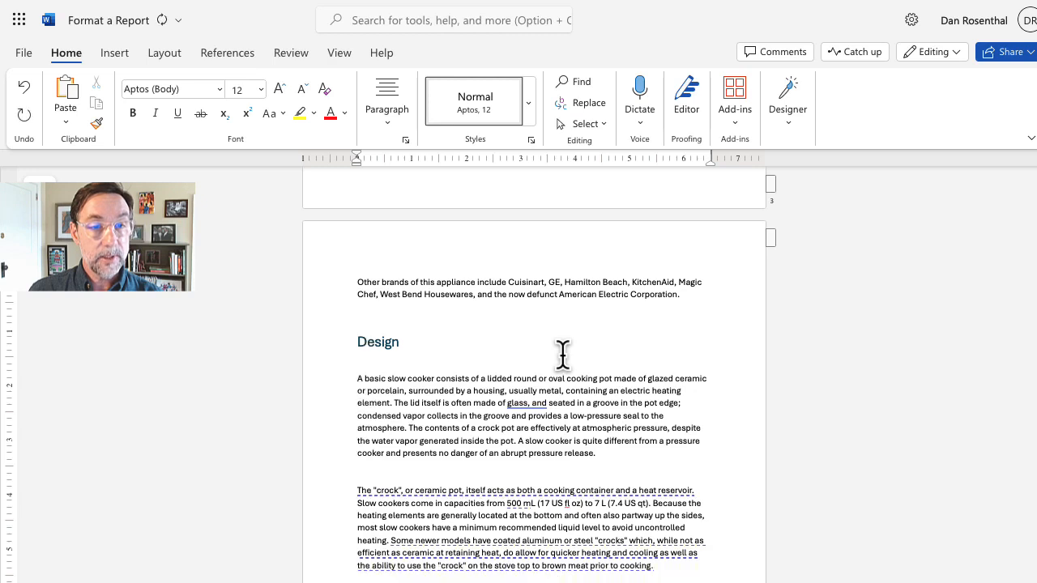
Step: Delete the two blank lines between the Design paragraphs
scroll(508, 422, "down", 3)
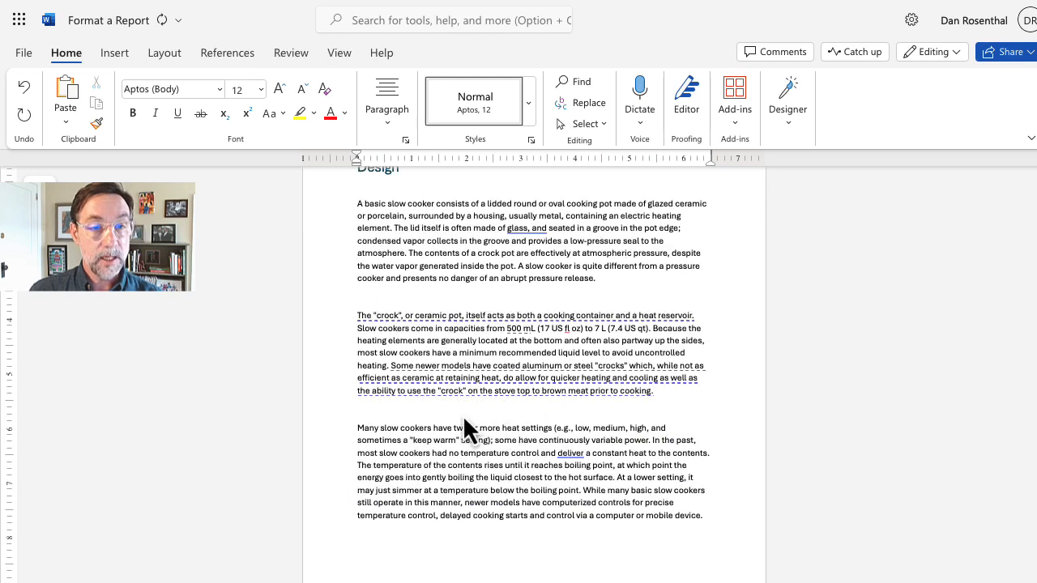
left_click(403, 297)
key("BackSpace")
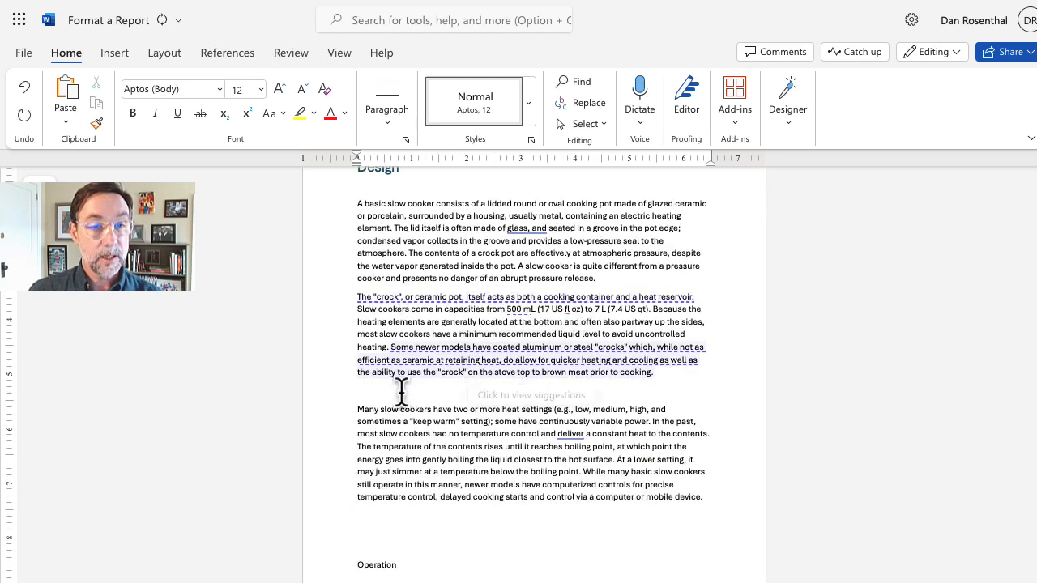
left_click(401, 392)
key("BackSpace")
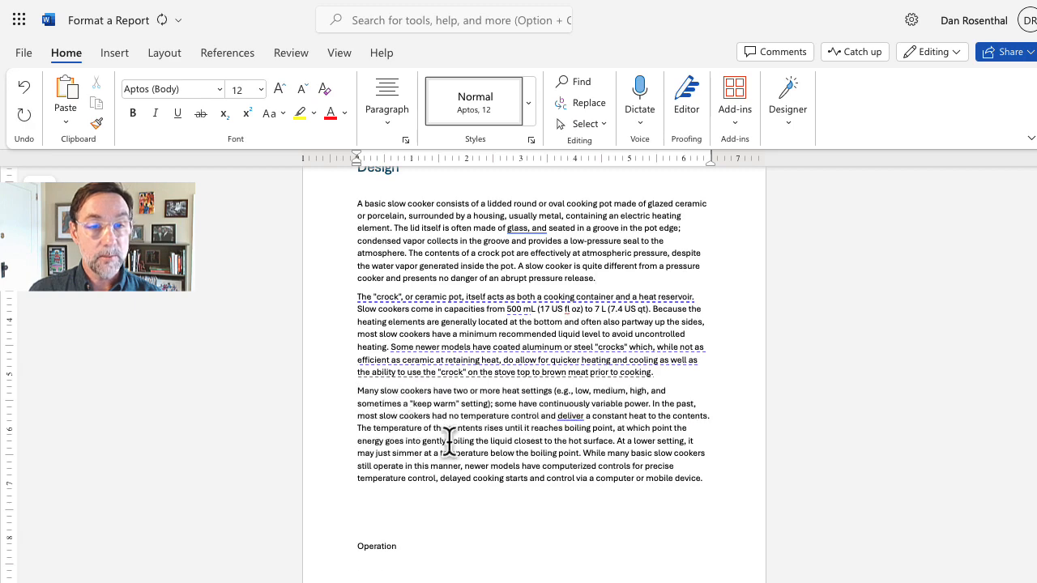
Step: Remove the blank line above Operation and make Operation a Heading 1
scroll(446, 450, "down", 3)
left_click(384, 349)
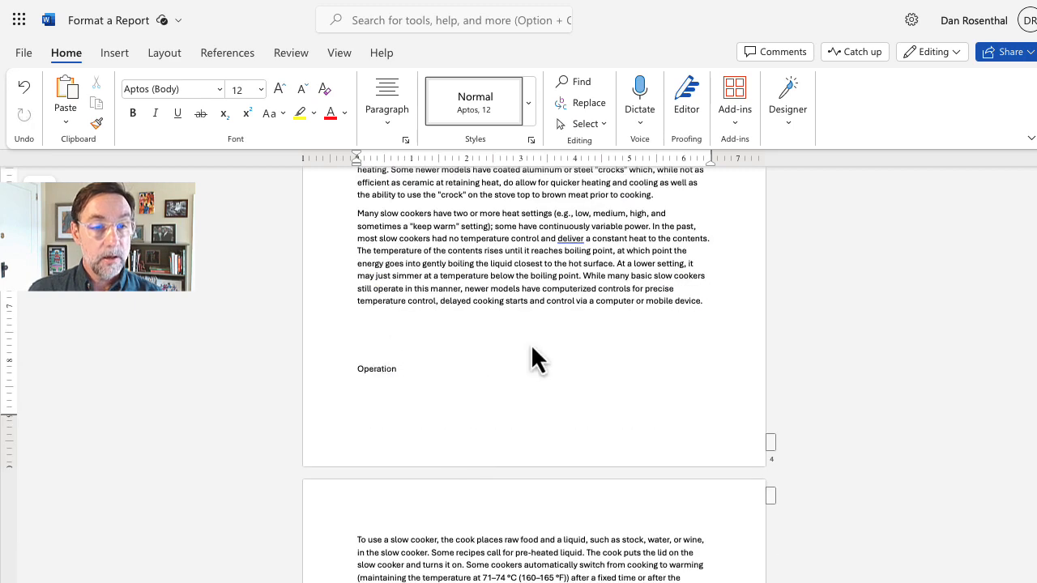
key("BackSpace")
key("BackSpace")
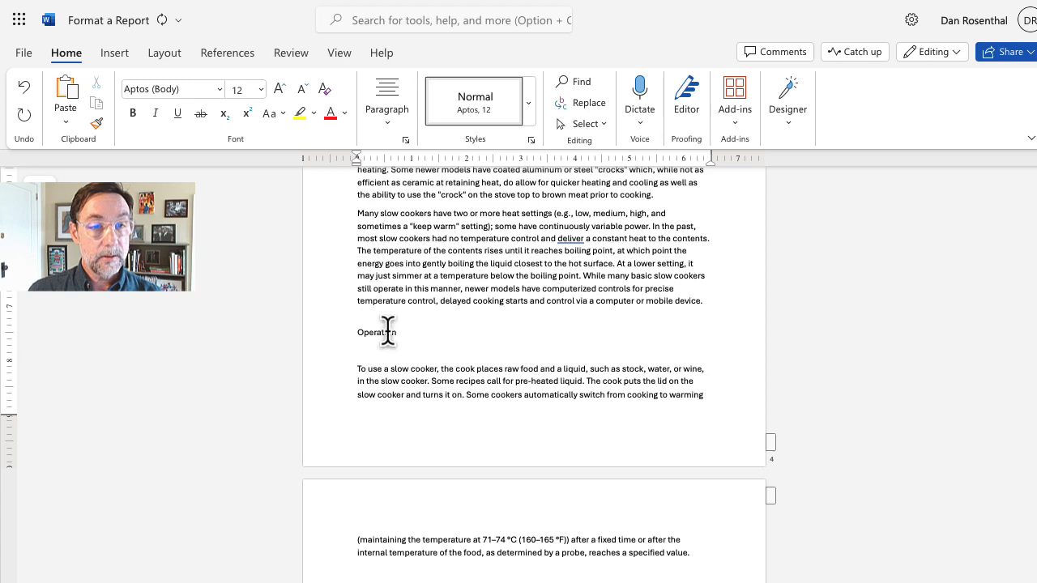
left_click(528, 111)
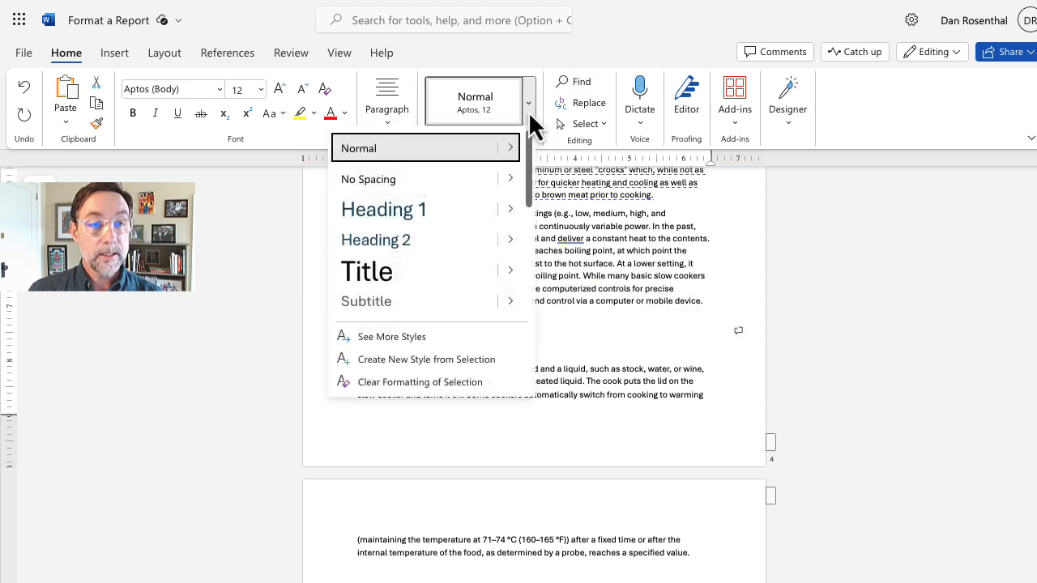
left_click(428, 223)
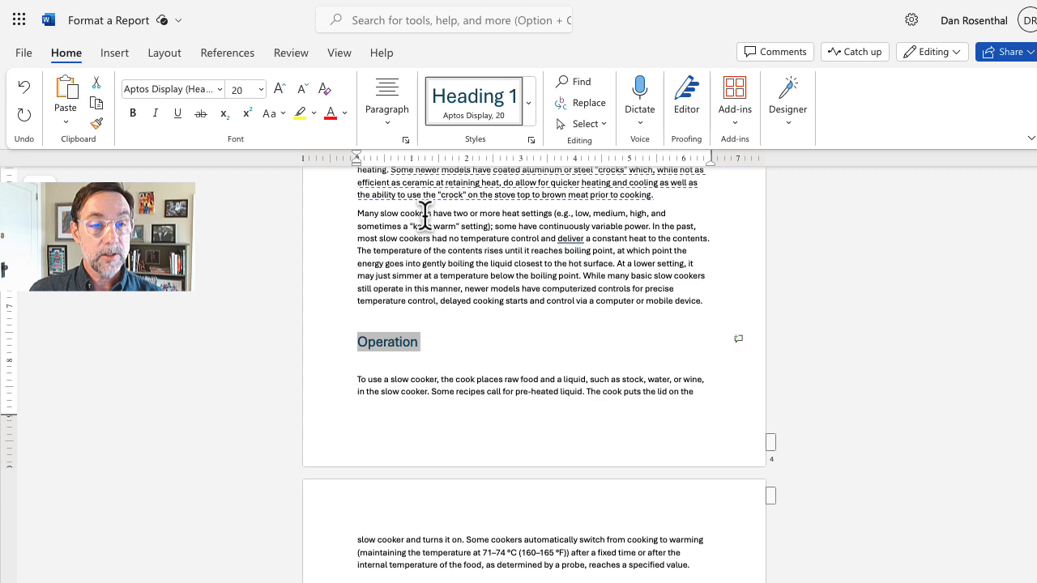
left_click(497, 372)
Step: Delete the blank lines between the Operation paragraphs
scroll(450, 377, "down", 4)
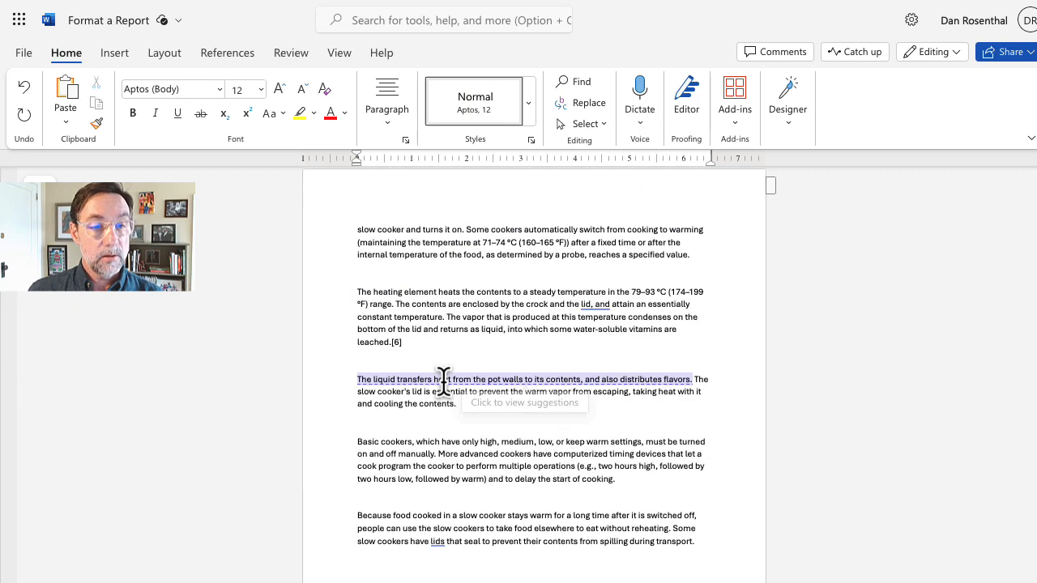
left_click(411, 271)
key("BackSpace")
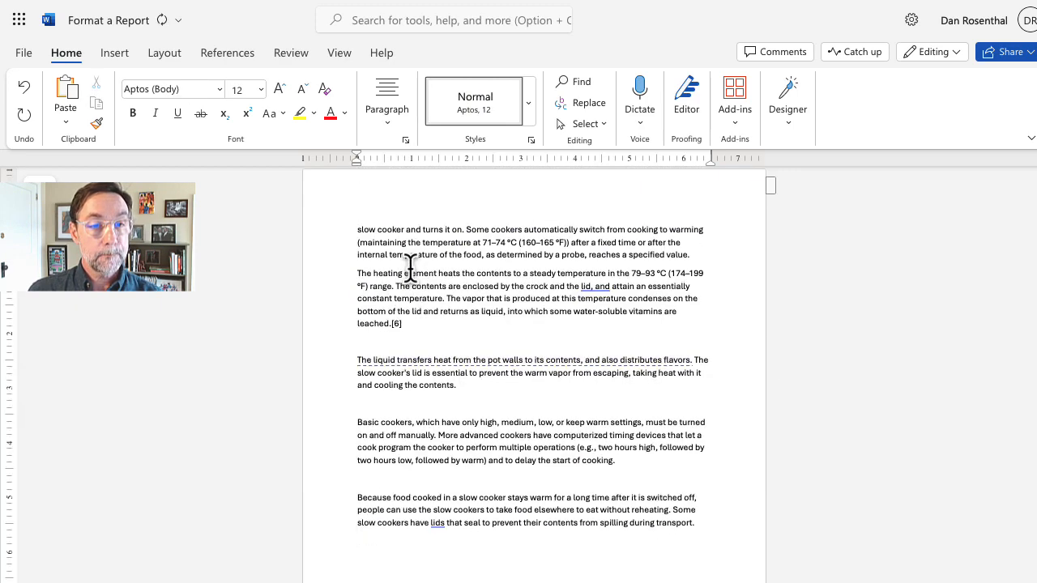
left_click(398, 346)
key("BackSpace")
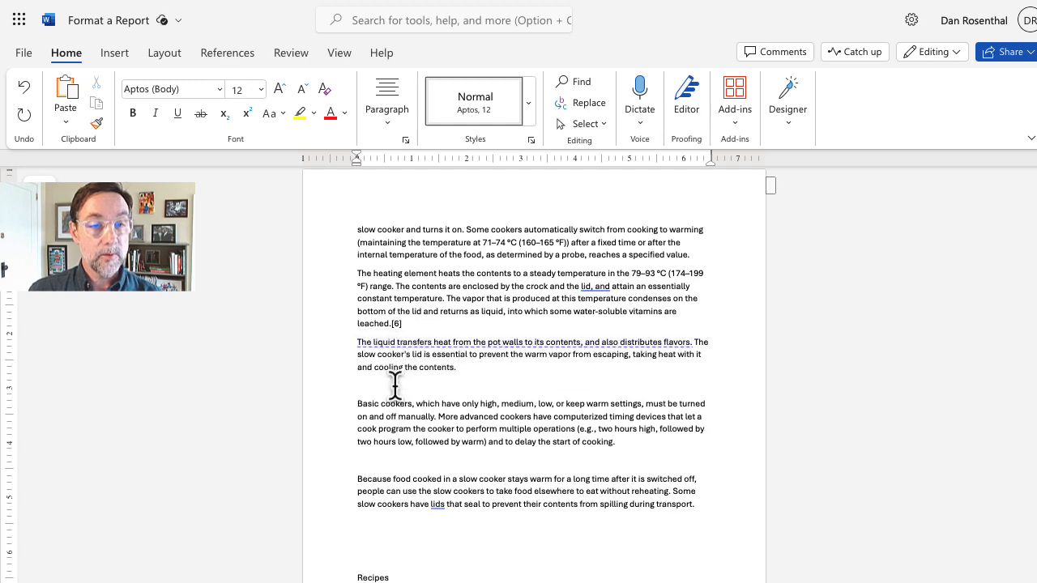
key("BackSpace")
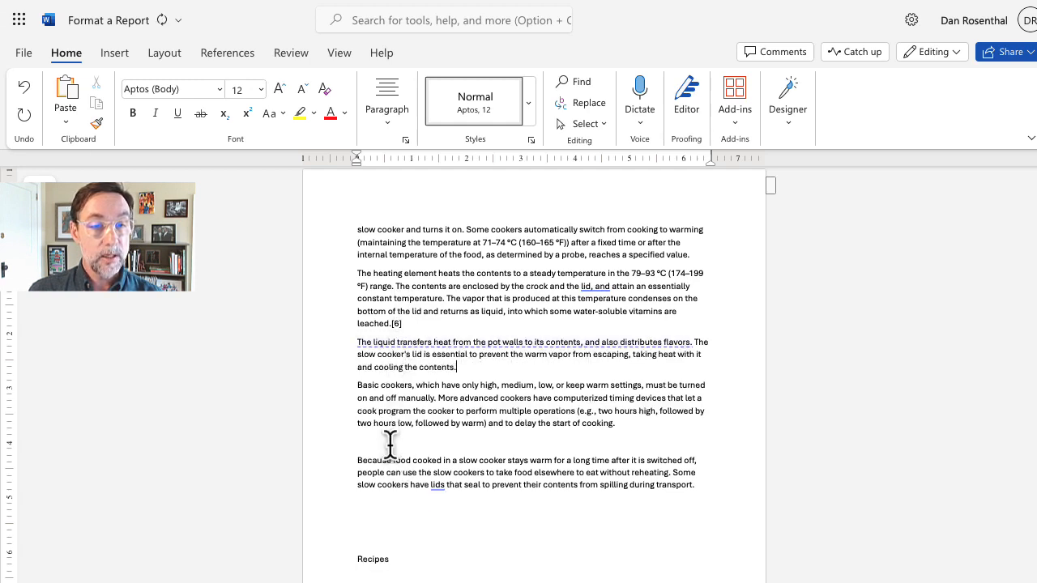
key("BackSpace")
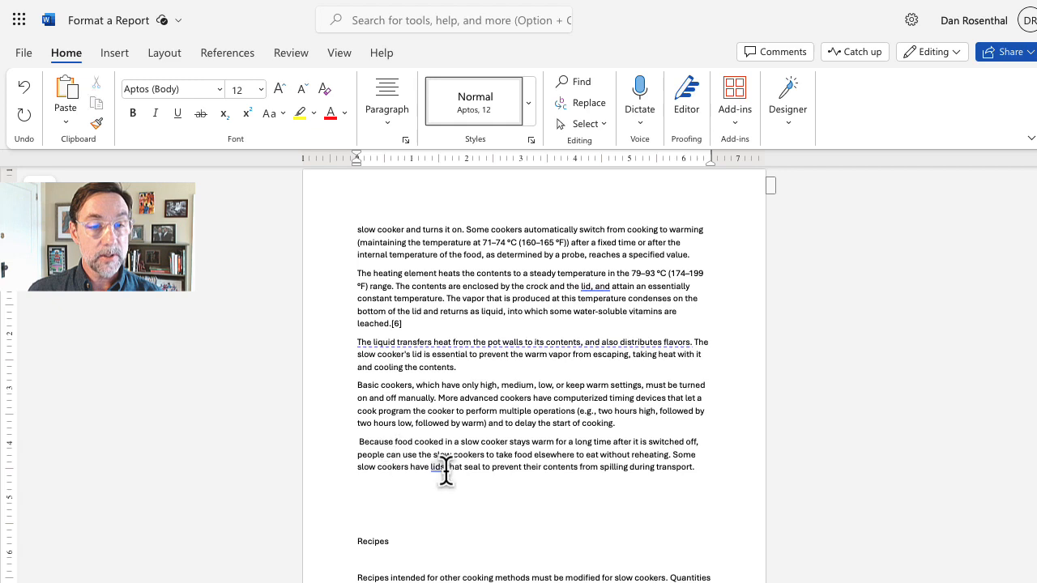
scroll(441, 469, "down", 1)
Step: Remove the two blank lines above Recipes and make Recipes a Heading 1
key("BackSpace")
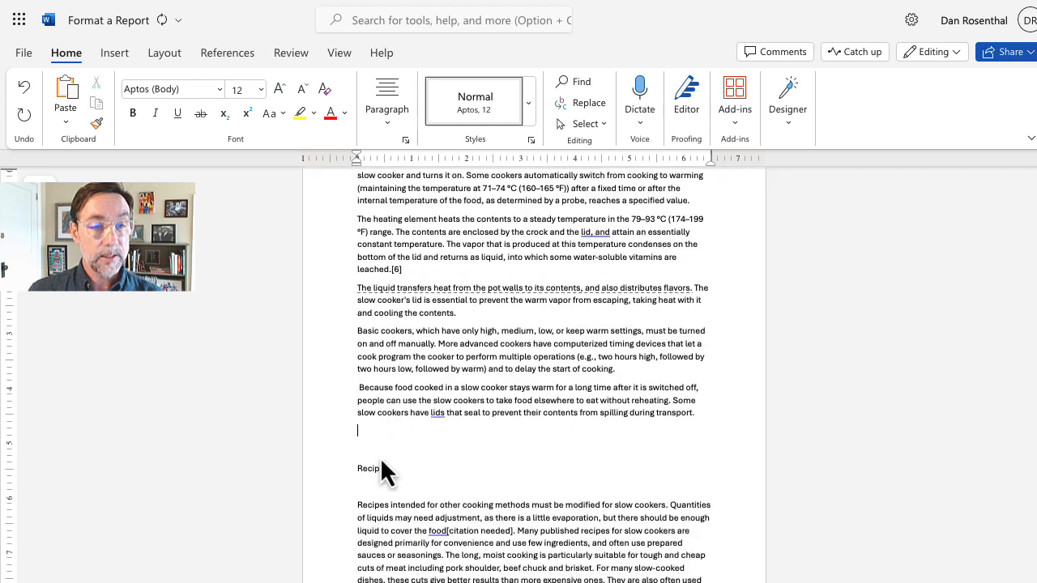
key("BackSpace")
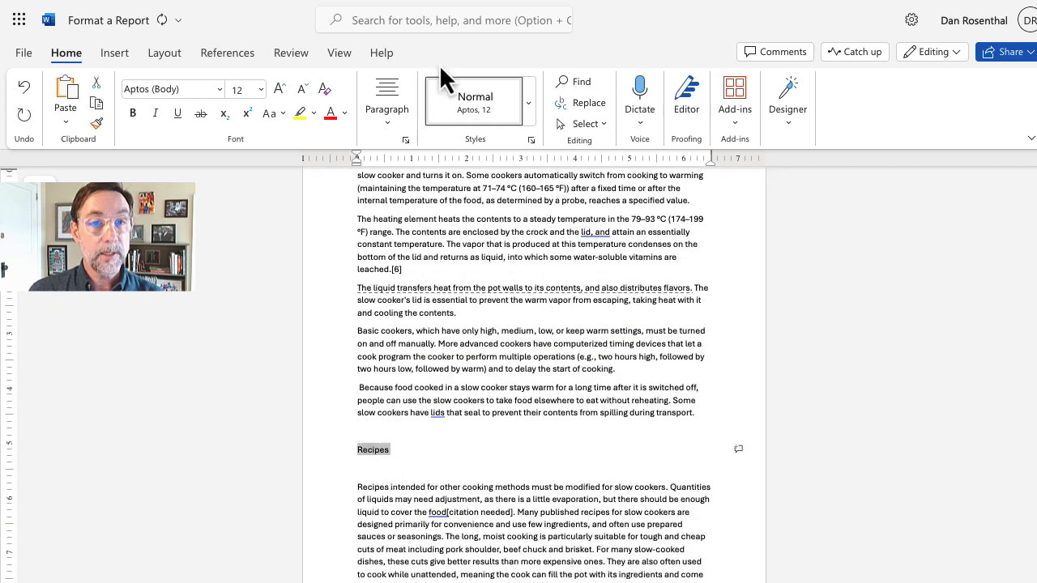
left_click(529, 103)
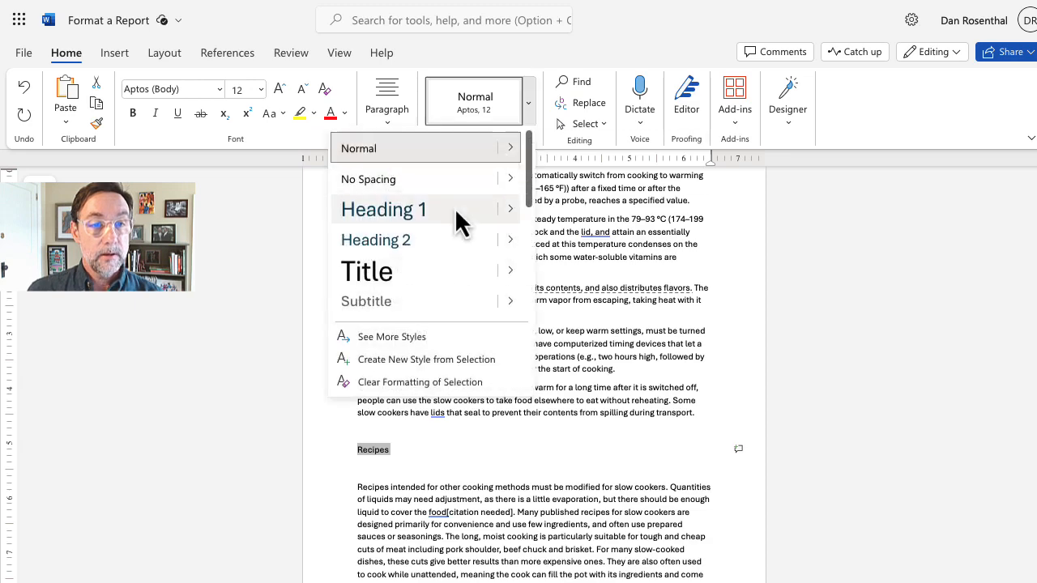
left_click(455, 208)
scroll(378, 427, "down", 3)
scroll(376, 418, "down", 4)
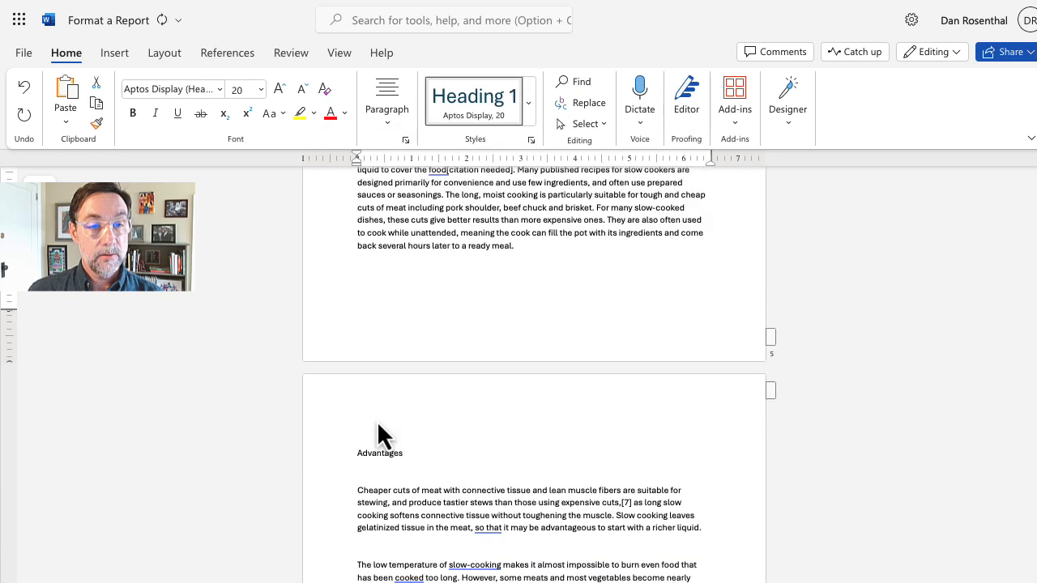
Step: Remove the blank line above Advantages and make Advantages a Heading 1
left_click(378, 382)
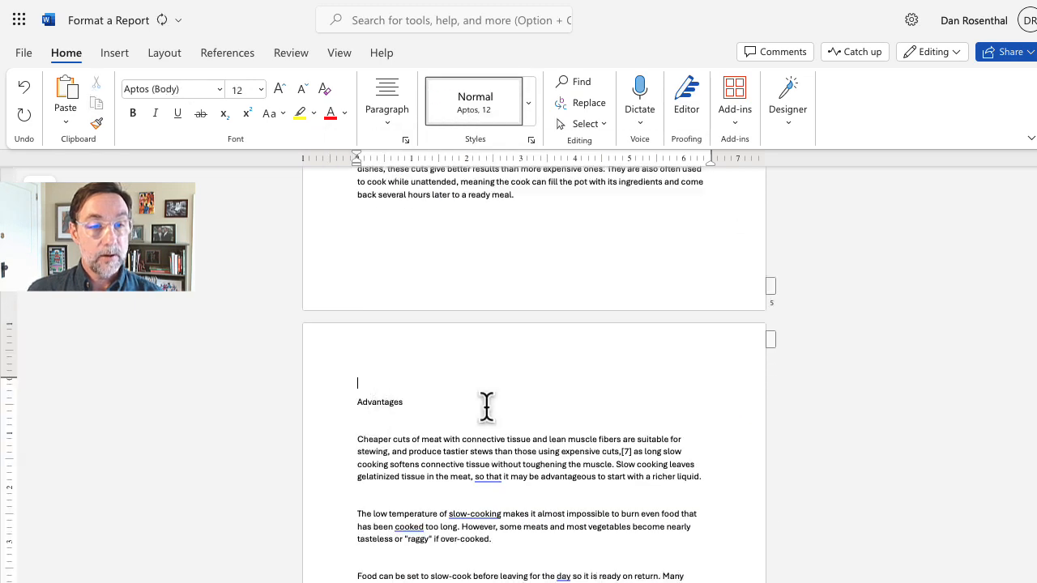
key("BackSpace")
double_click(370, 383)
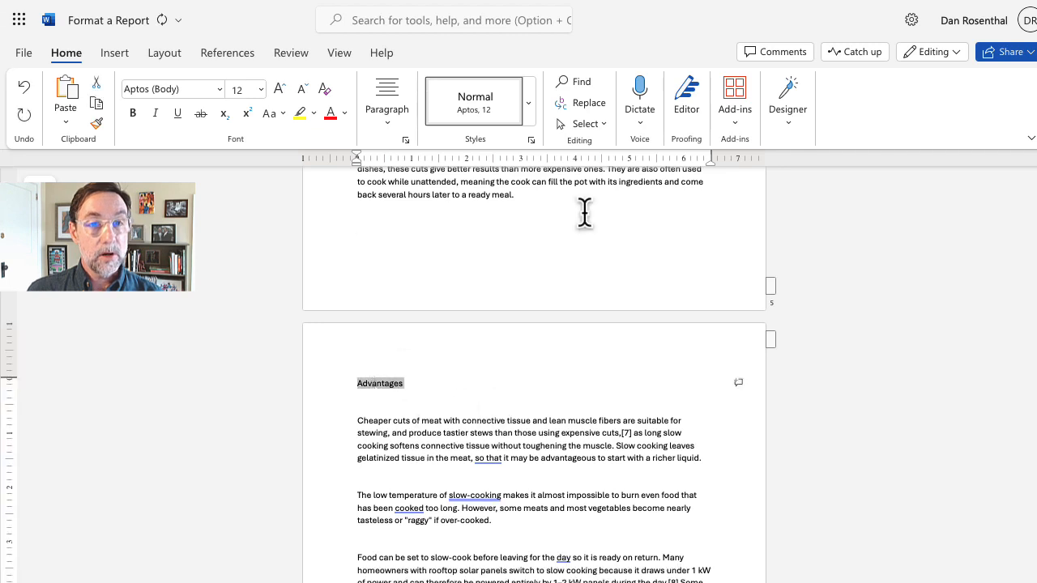
left_click(528, 118)
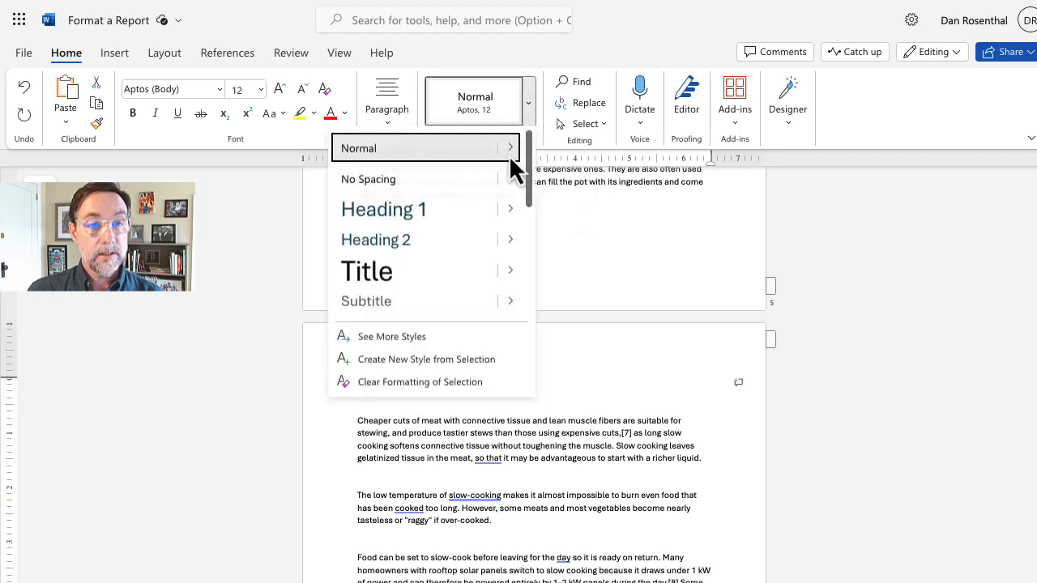
left_click(434, 212)
Step: Delete the blank lines between the Advantages paragraphs and above Disadvantages
left_click(384, 415)
key("BackSpace")
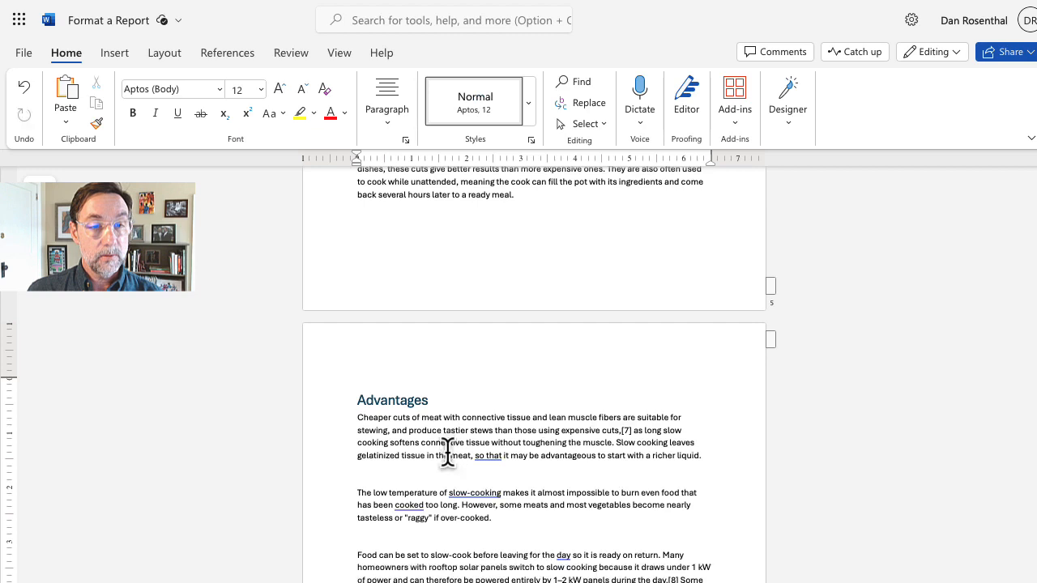
key("Return")
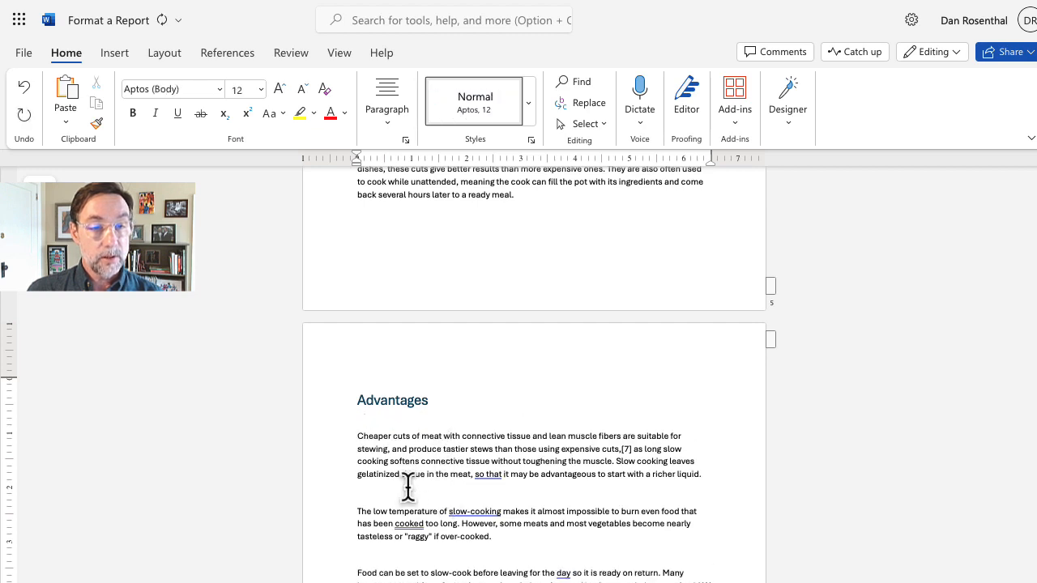
key("BackSpace")
scroll(405, 496, "down", 1)
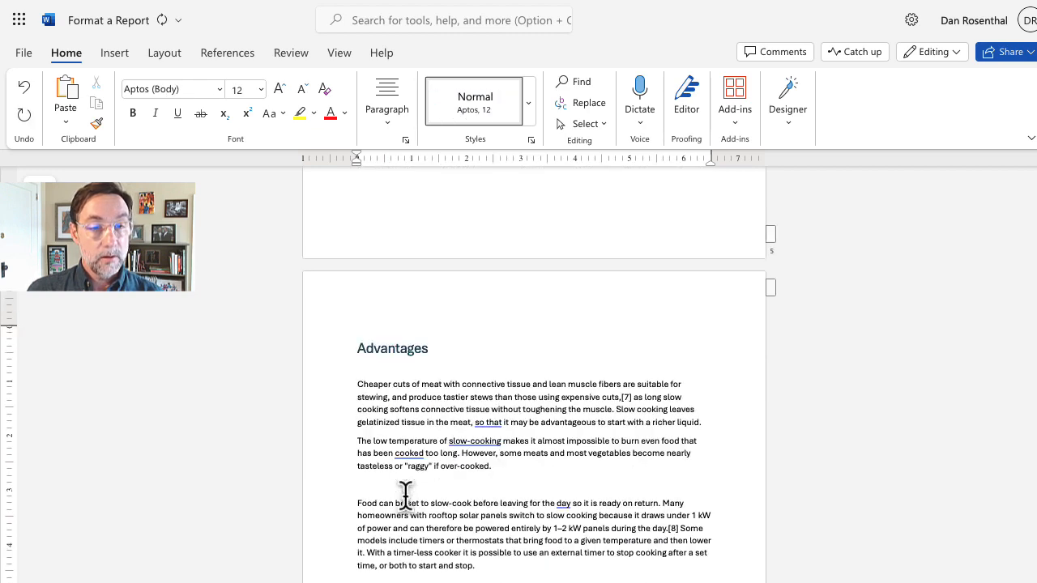
key("BackSpace")
scroll(403, 494, "down", 3)
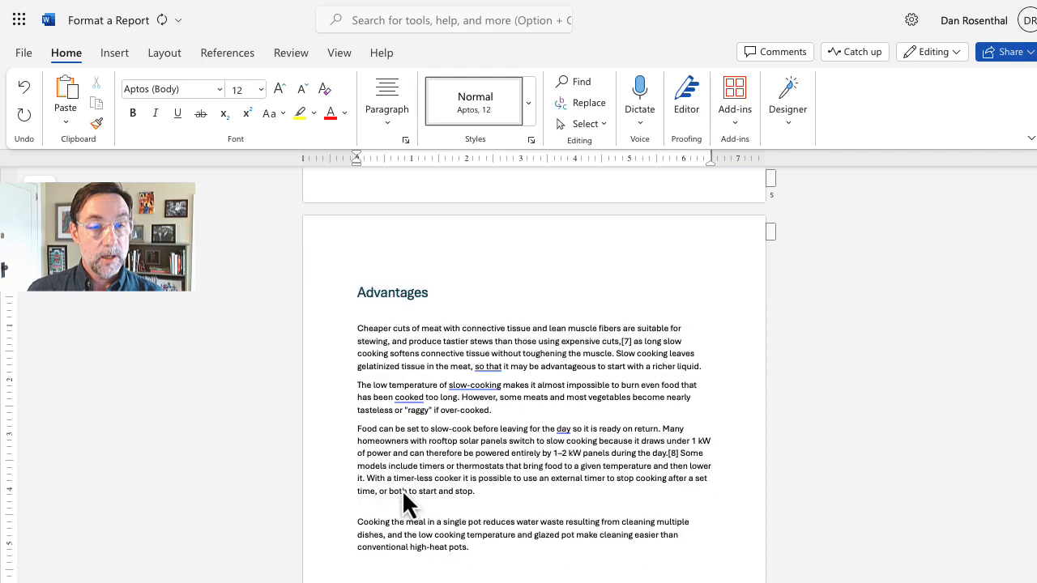
left_click(414, 389)
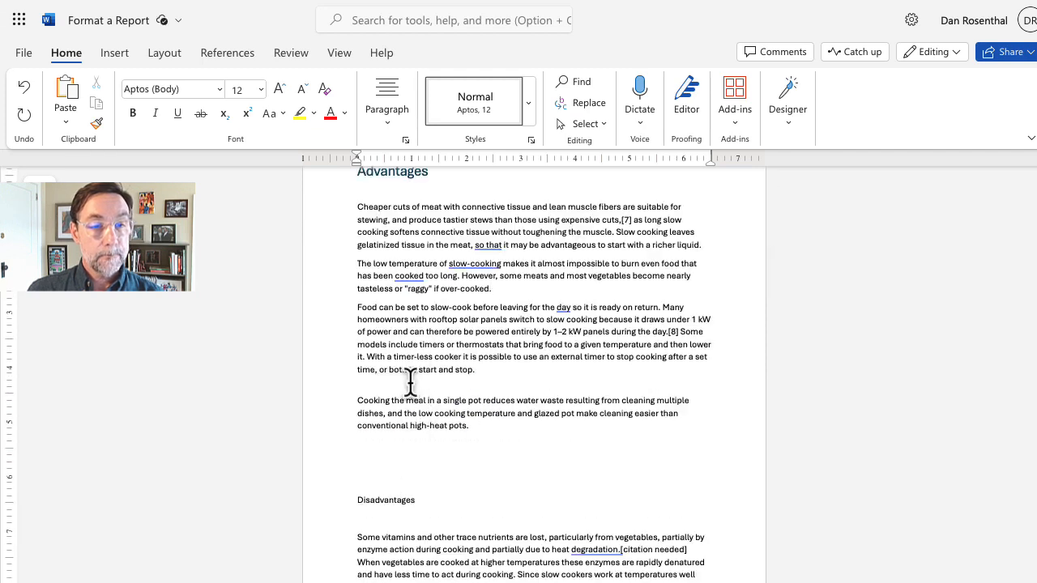
key("BackSpace")
key("BackSpace")
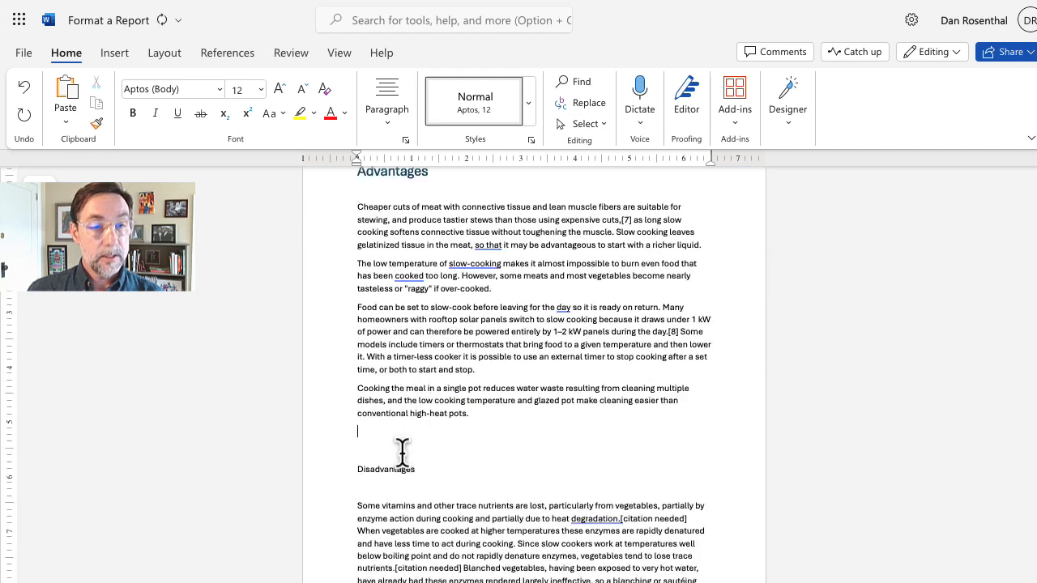
key("BackSpace")
Step: Apply the Heading 1 style to 'Disadvantages'
double_click(381, 450)
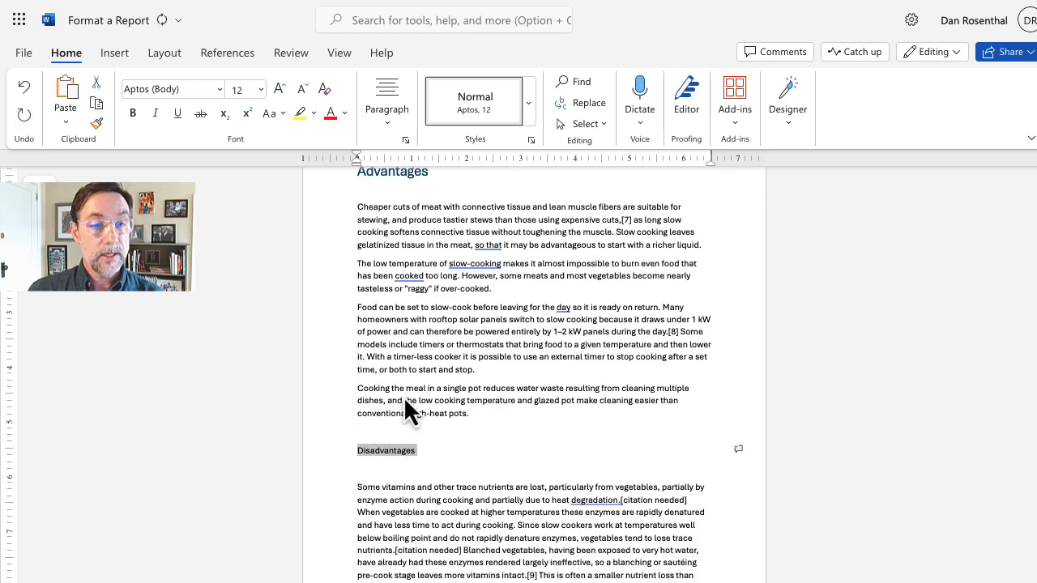
left_click(530, 97)
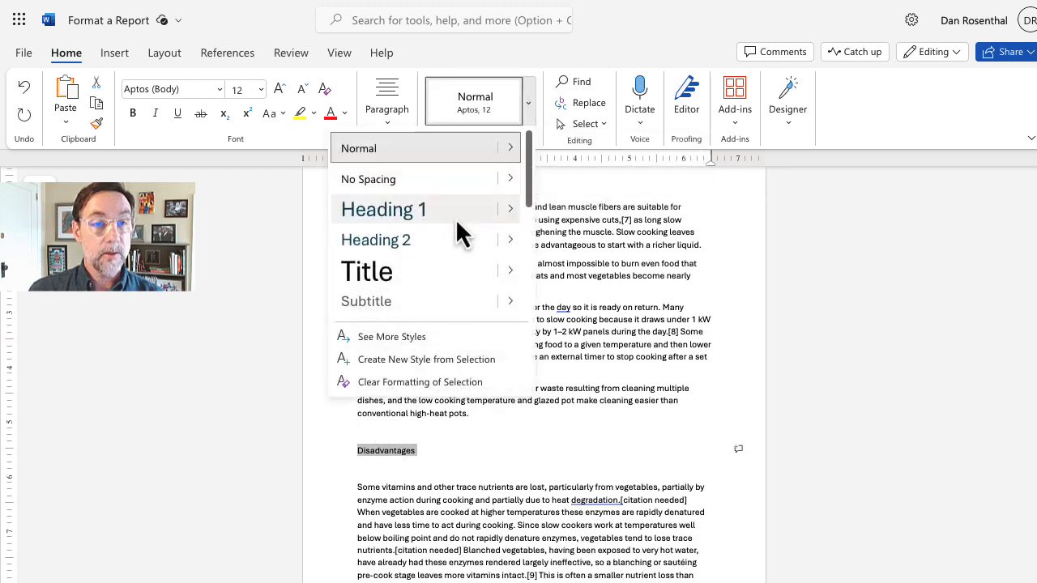
left_click(455, 218)
scroll(421, 264, "down", 10)
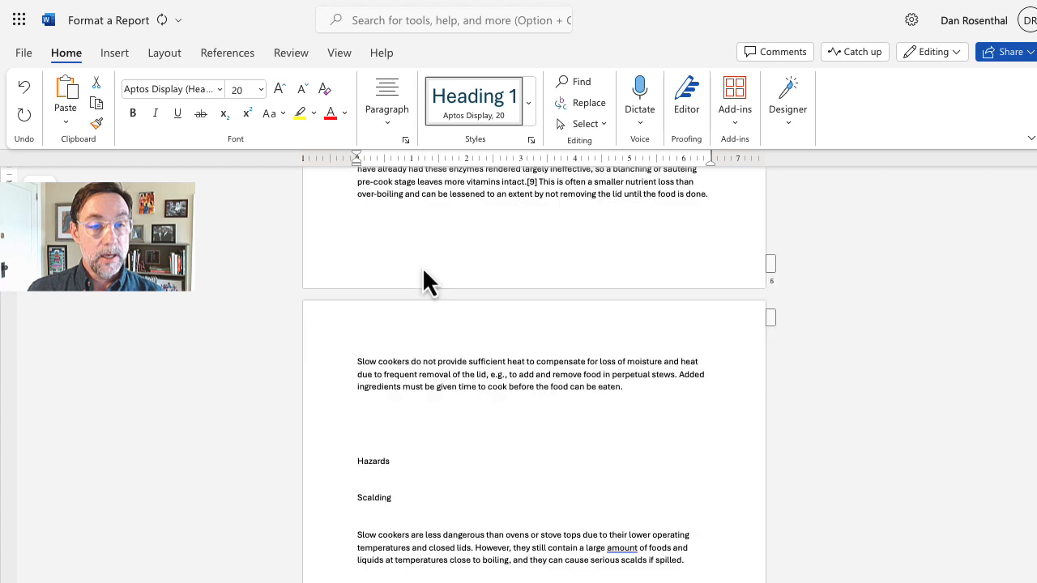
Step: Remove the blank lines above Hazards, make it Heading 1, and tidy the line below
left_click(392, 382)
key("BackSpace")
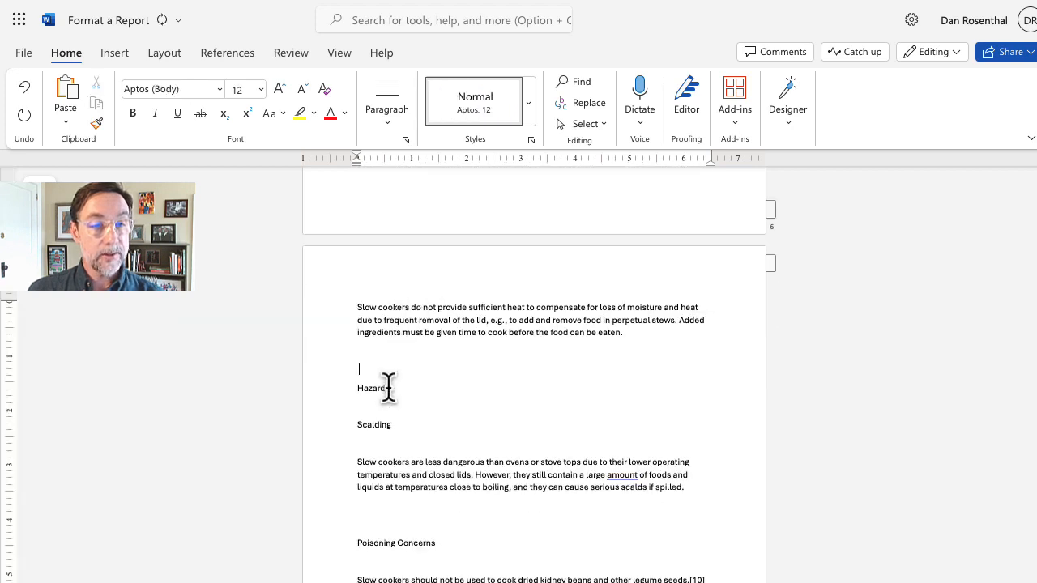
key("BackSpace")
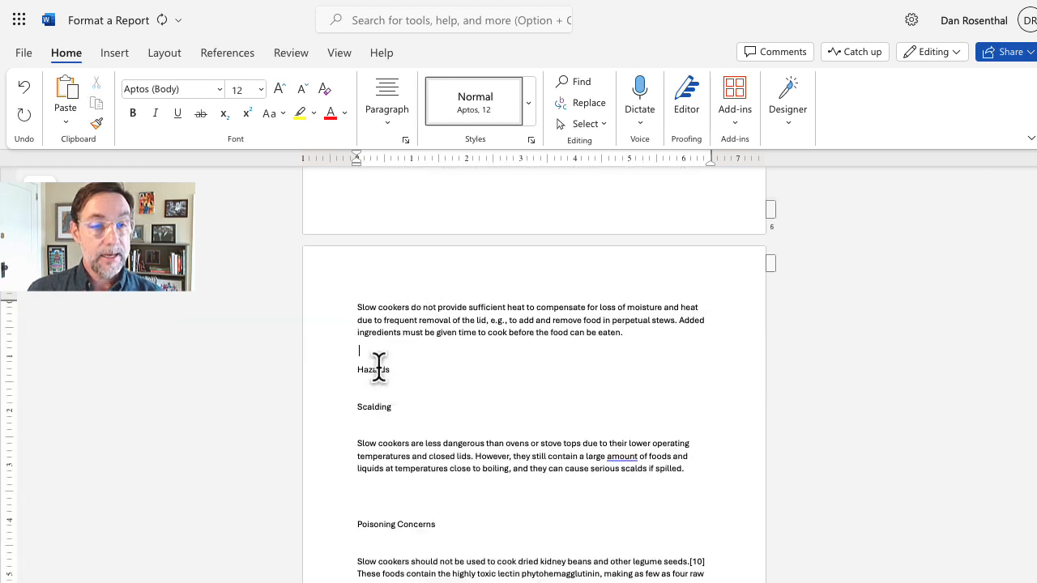
left_click(531, 89)
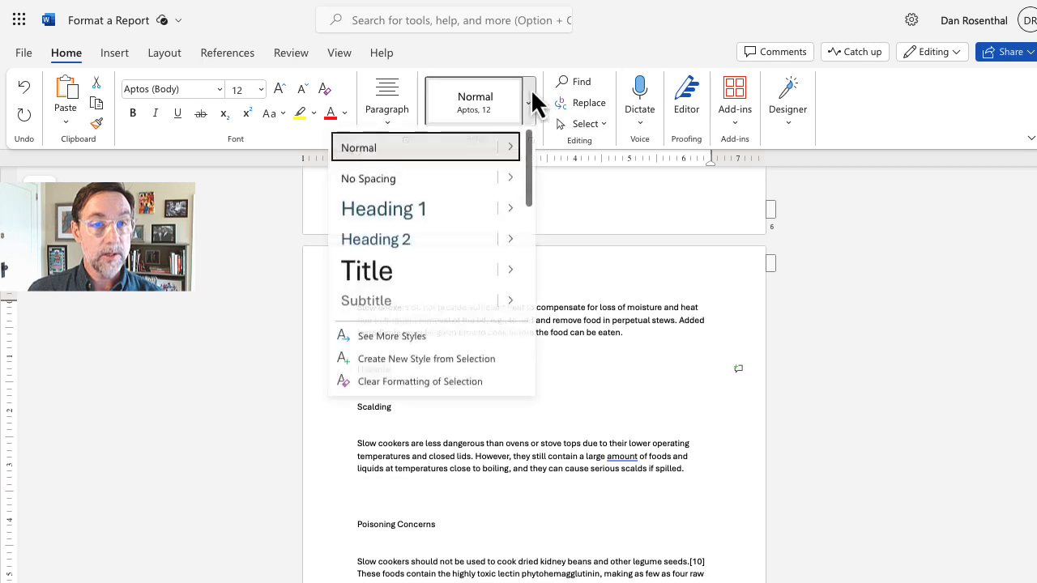
left_click(418, 212)
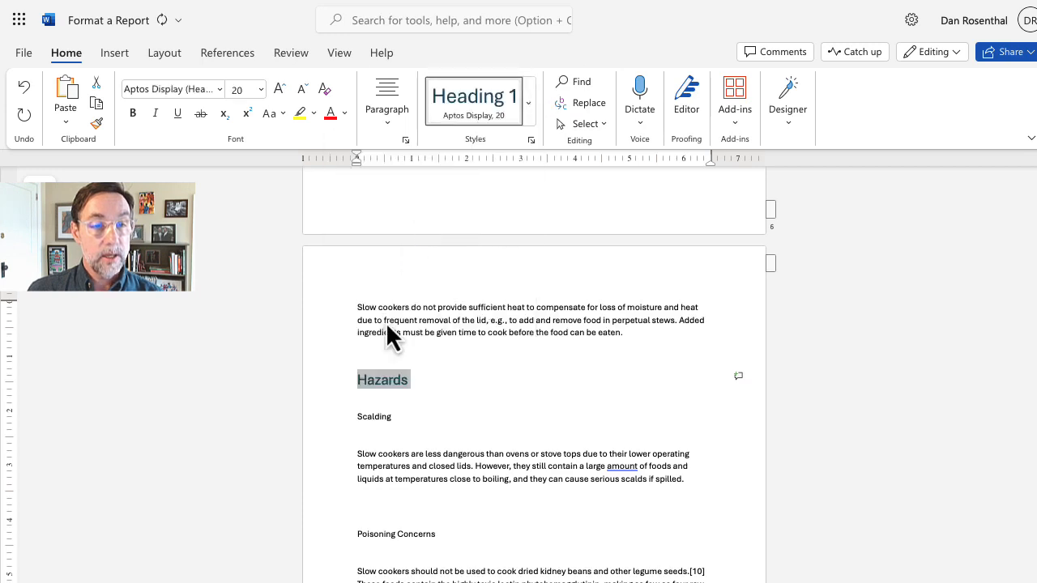
left_click(399, 401)
key("BackSpace")
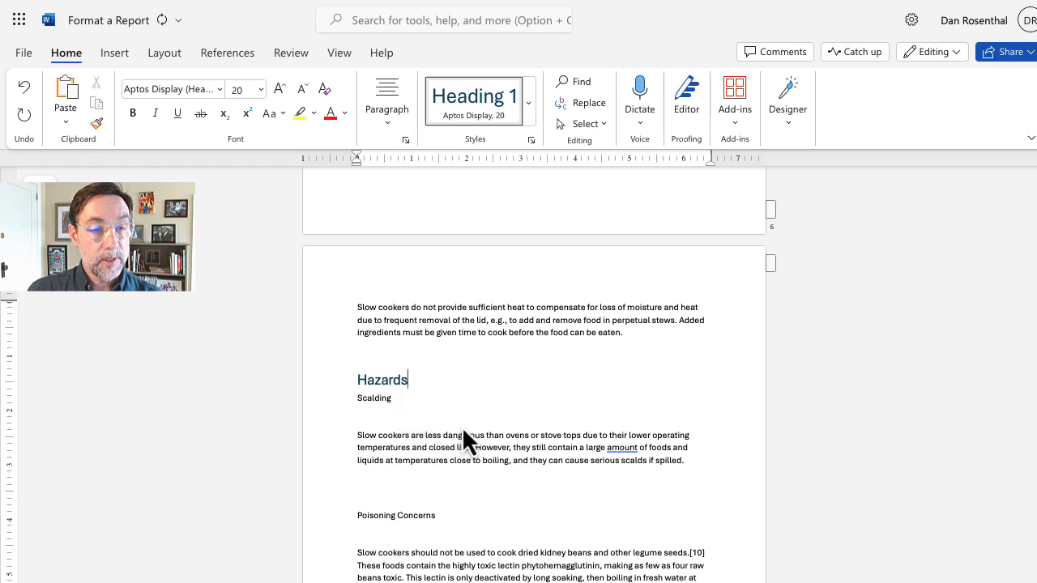
key("Return")
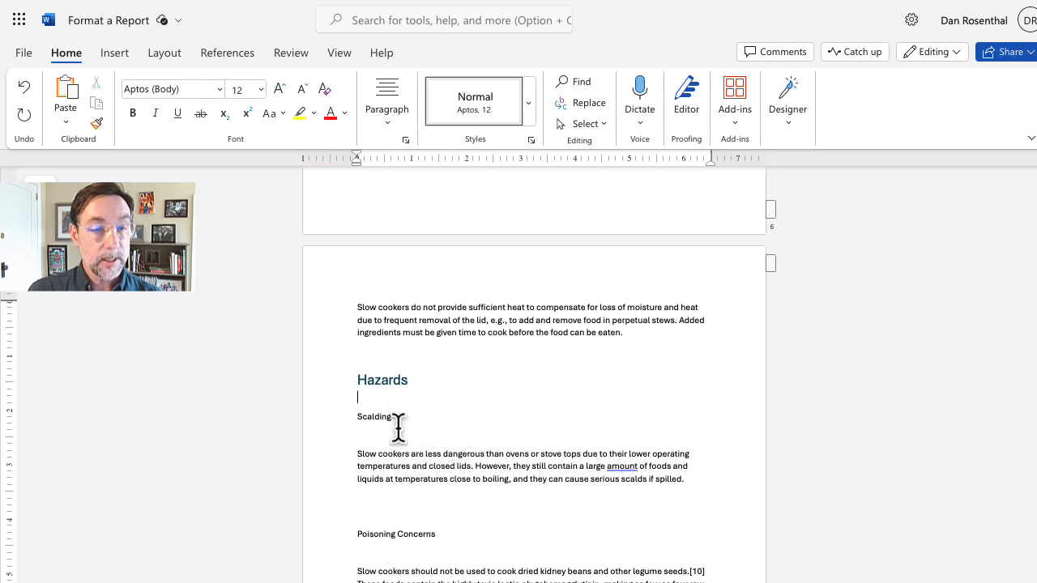
Step: Clean up the empty lines around Scalding and Poisoning Concerns, keeping one above Poisoning Concerns
left_click(397, 431)
key("BackSpace")
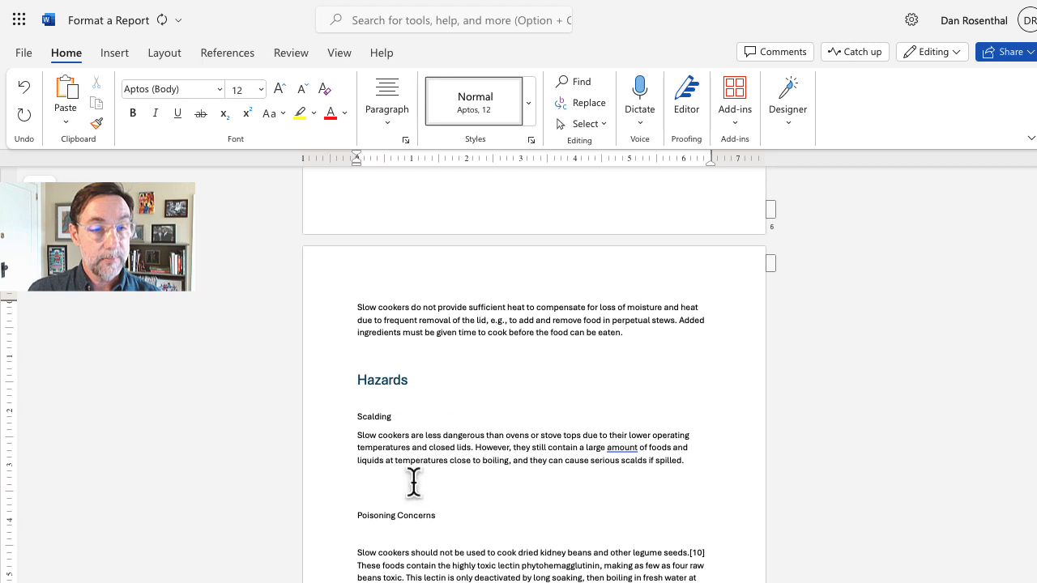
key("BackSpace")
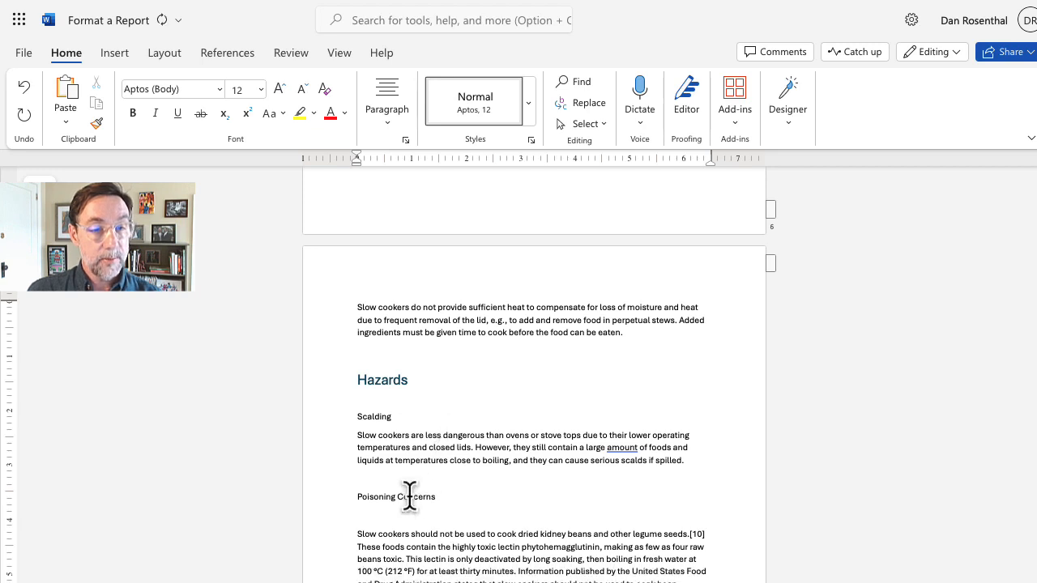
key("BackSpace")
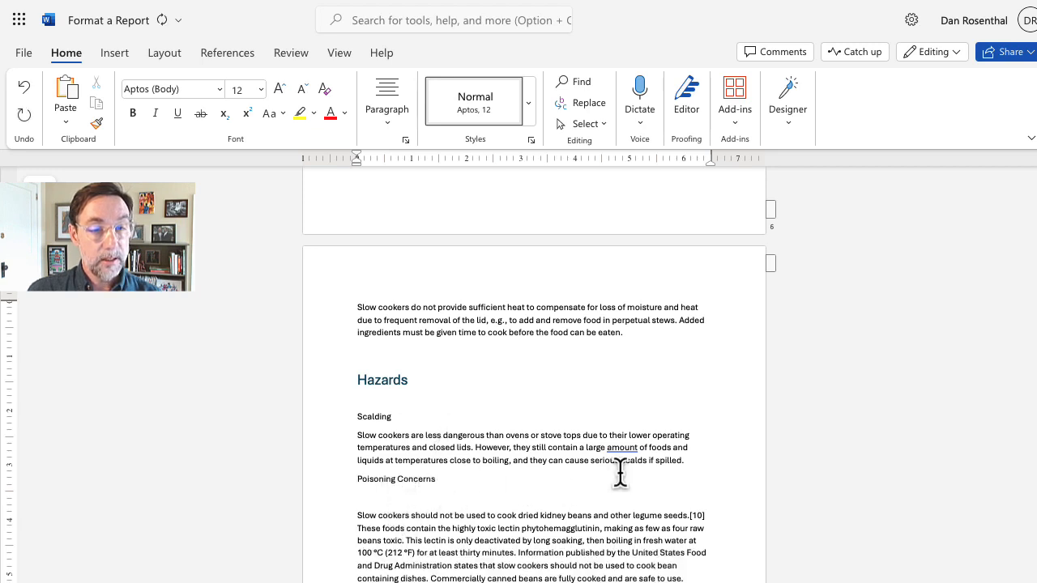
key("Return")
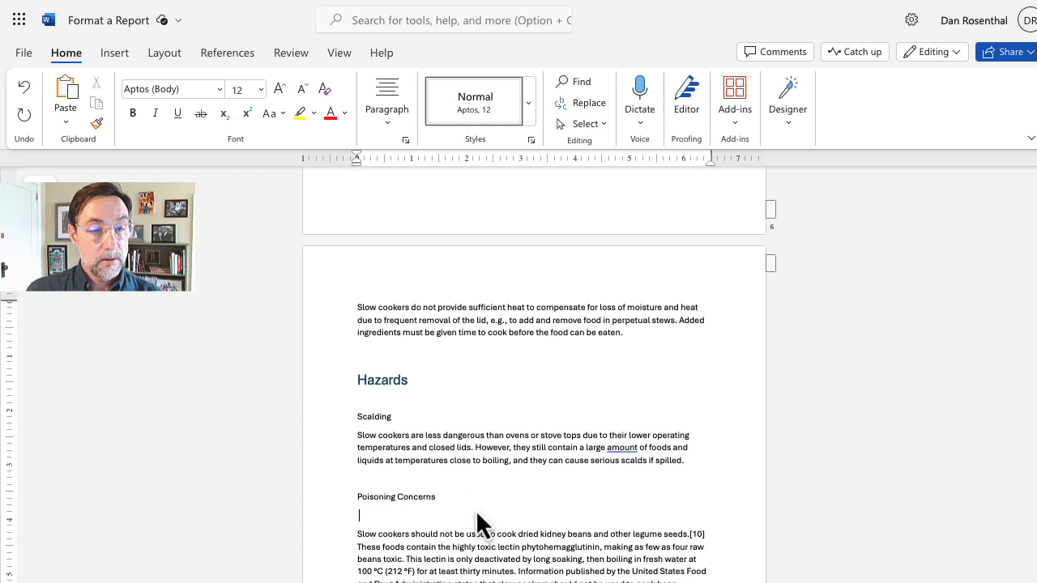
key("BackSpace")
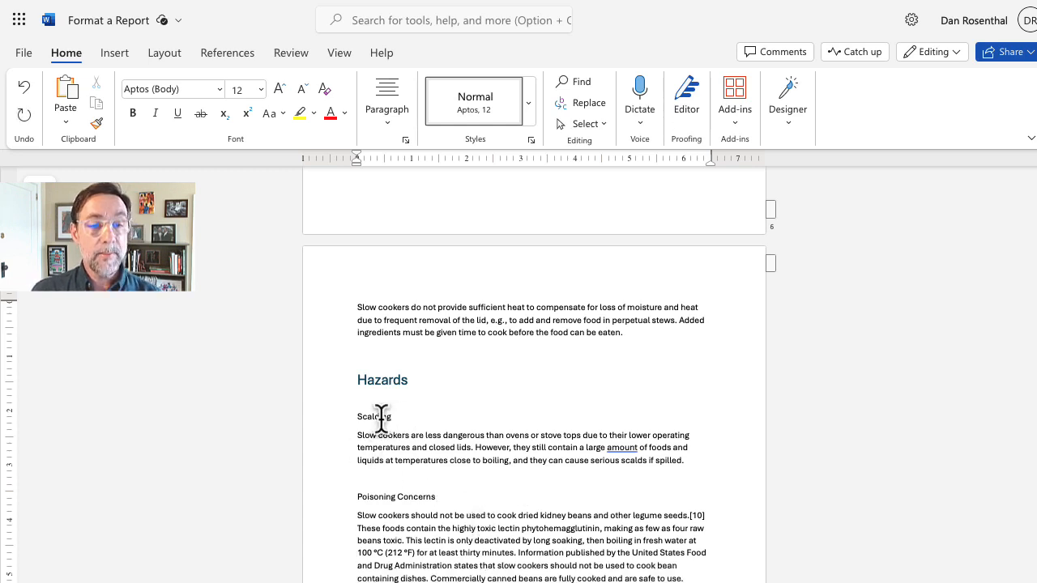
Step: Apply the Heading 2 style to Scalding and Poisoning Concerns
double_click(380, 418)
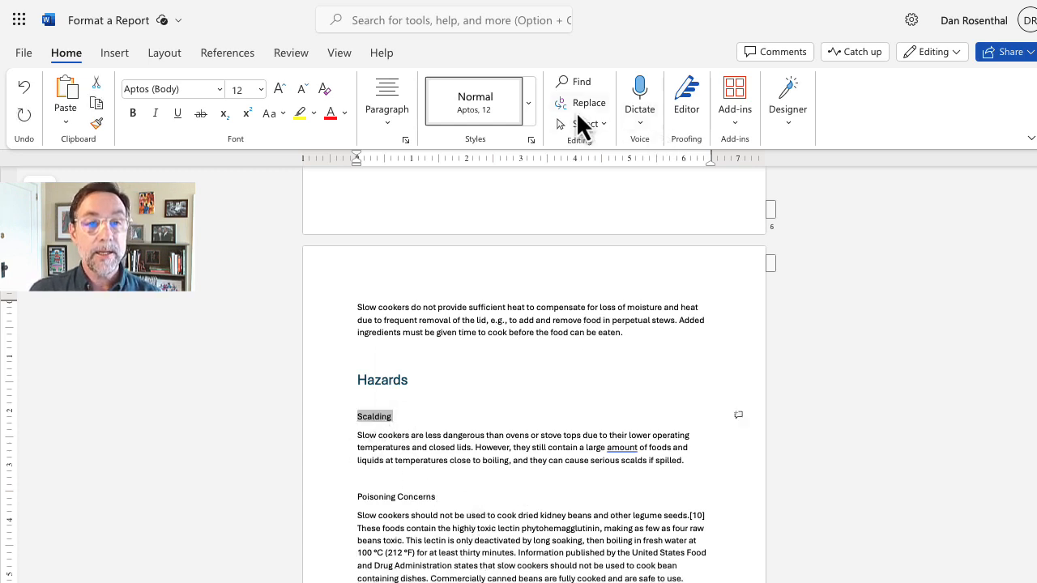
left_click(527, 104)
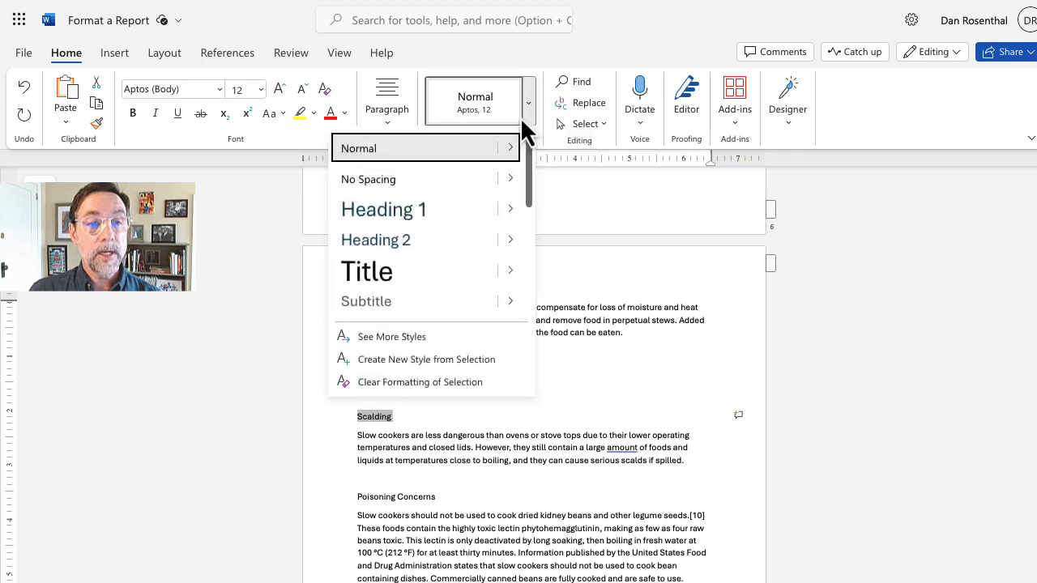
left_click(407, 243)
left_click(425, 495)
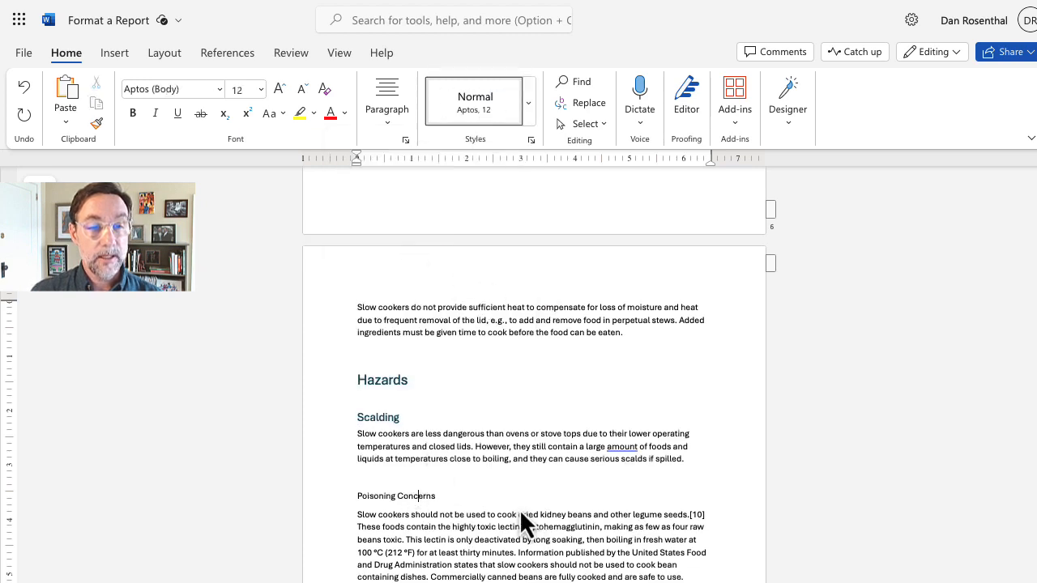
triple_click(432, 496)
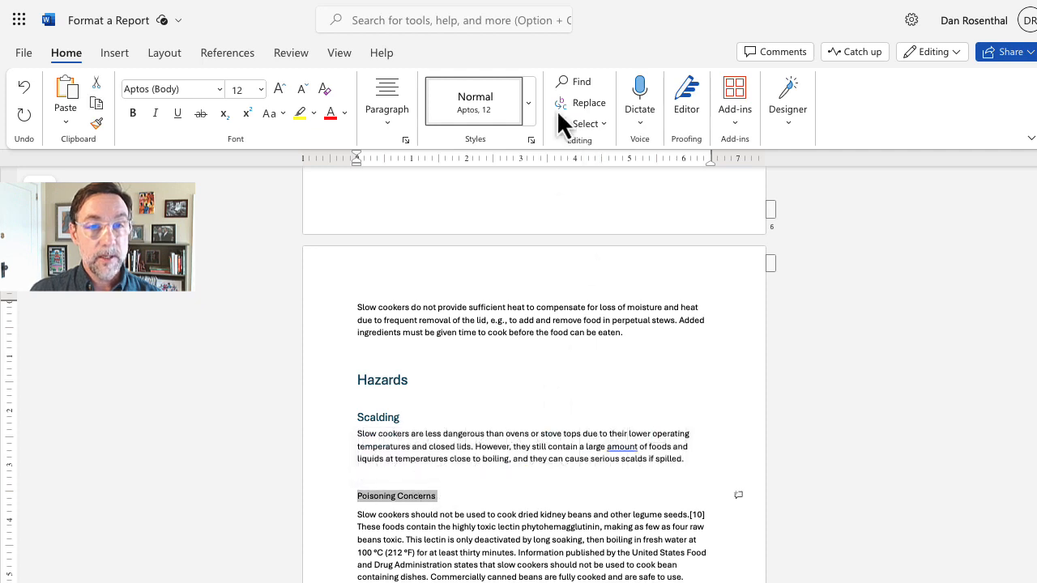
left_click(529, 105)
left_click(433, 239)
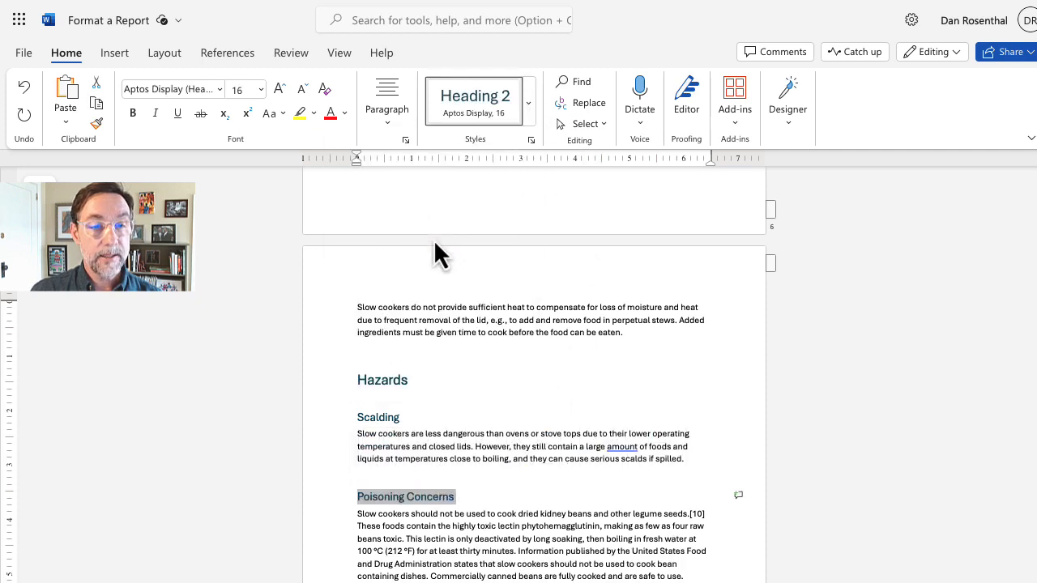
Step: Remove the empty lines above Conclusion, make it Heading 1, and add a plain line beneath
scroll(544, 502, "down", 3)
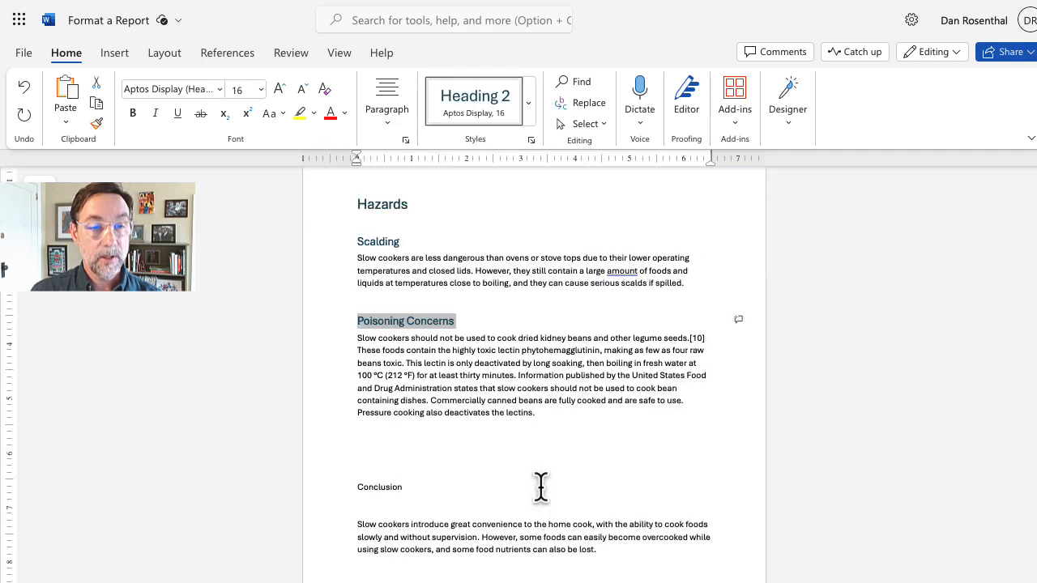
left_click(448, 465)
key("BackSpace")
key("BackSpace")
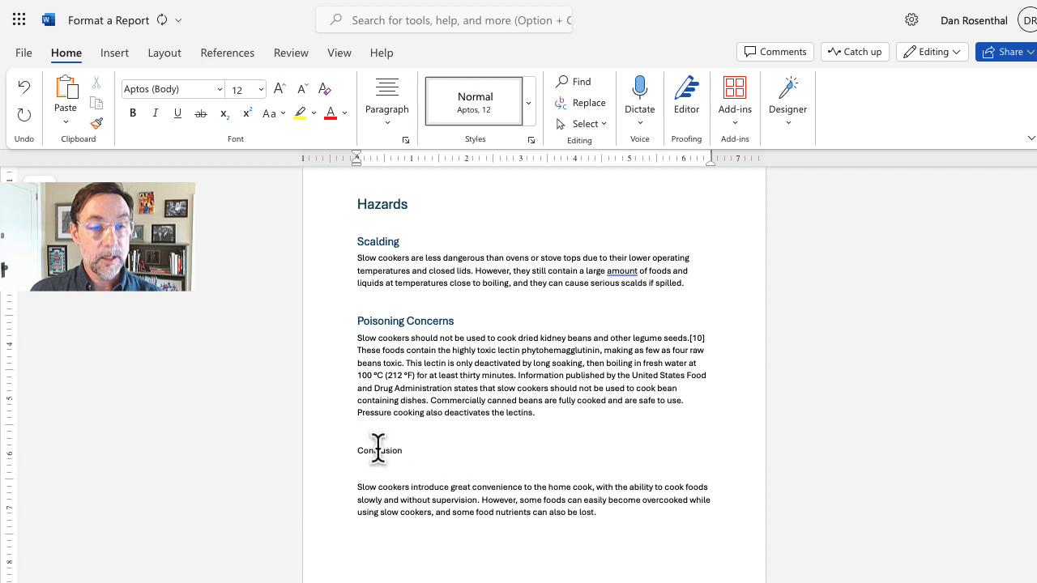
double_click(378, 449)
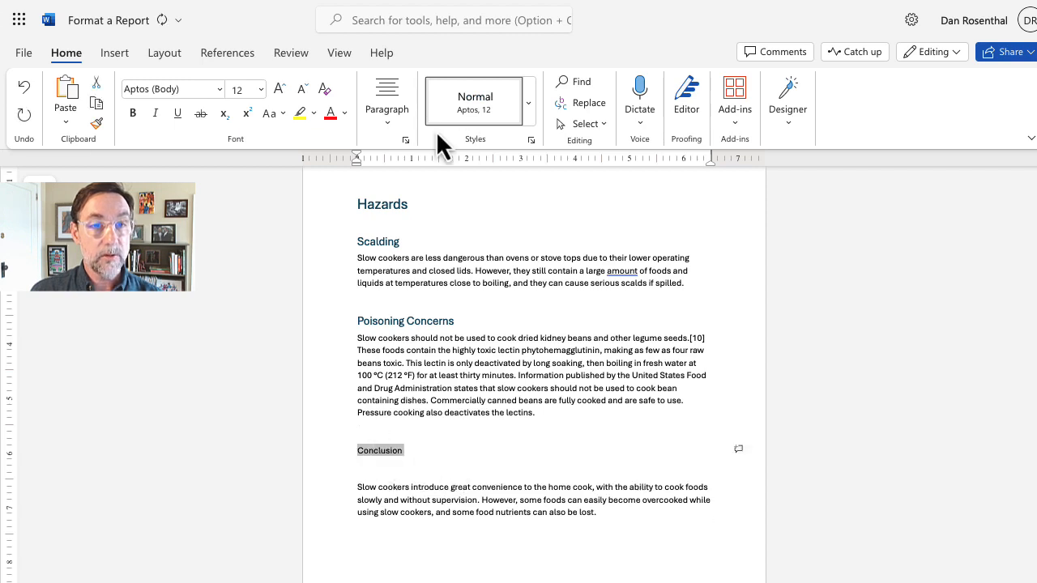
left_click(528, 104)
left_click(420, 212)
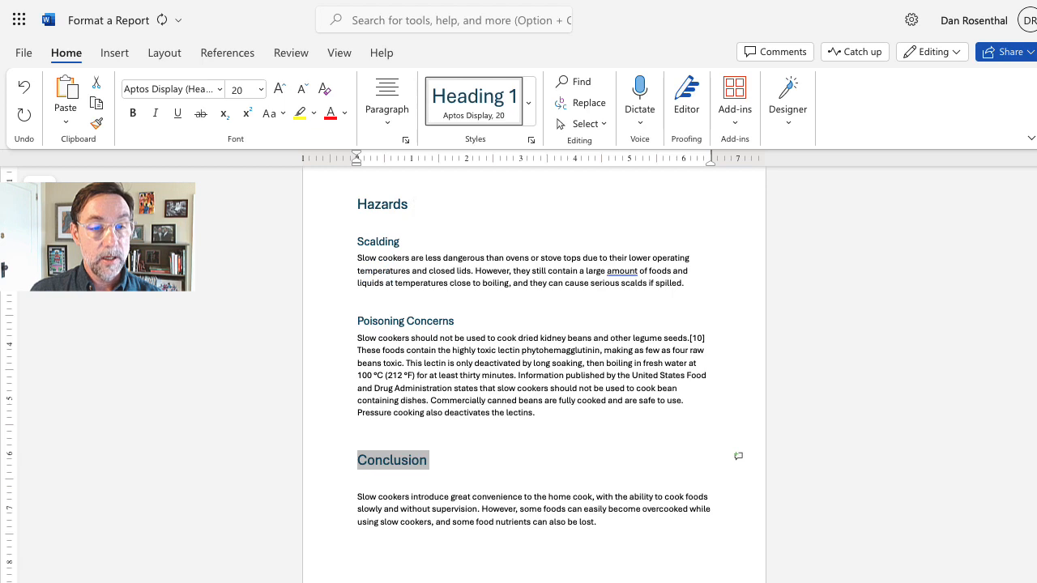
left_click(419, 486)
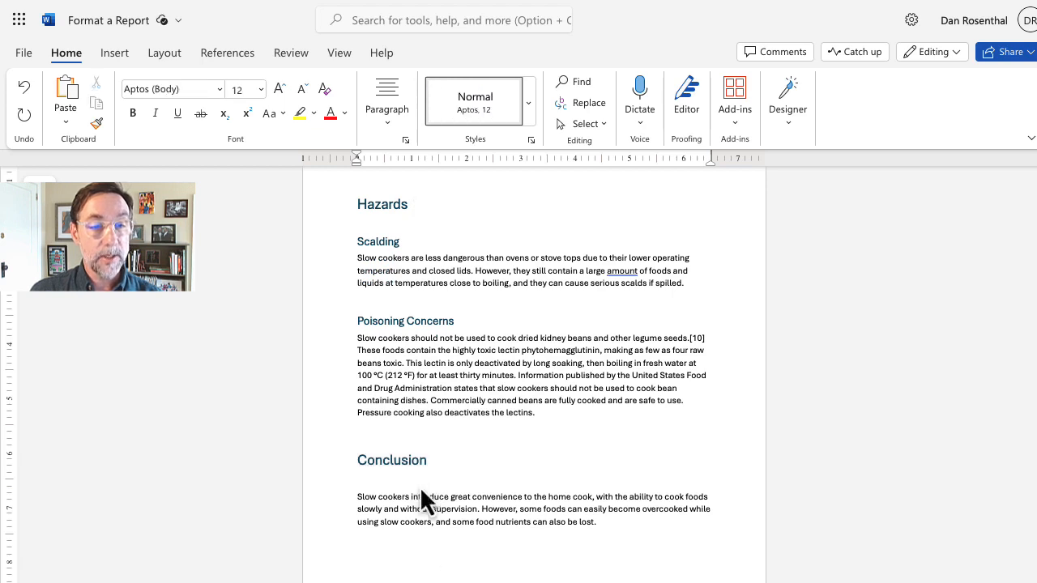
key("Delete")
key("Left")
key("Return")
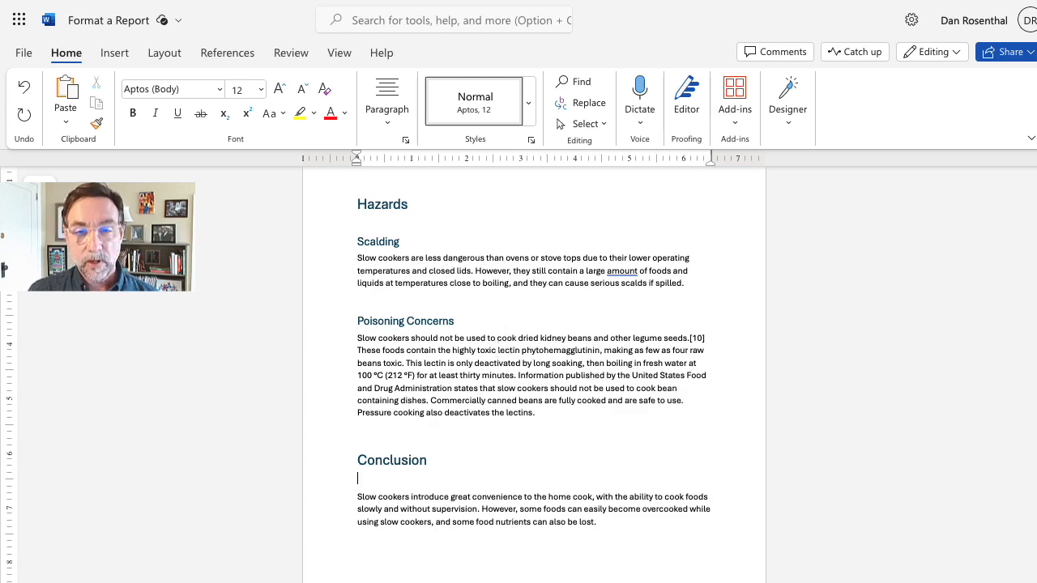
Step: Type 'Table of Contents' at the top of page 2 and select the text
scroll(534, 365, "up", 15)
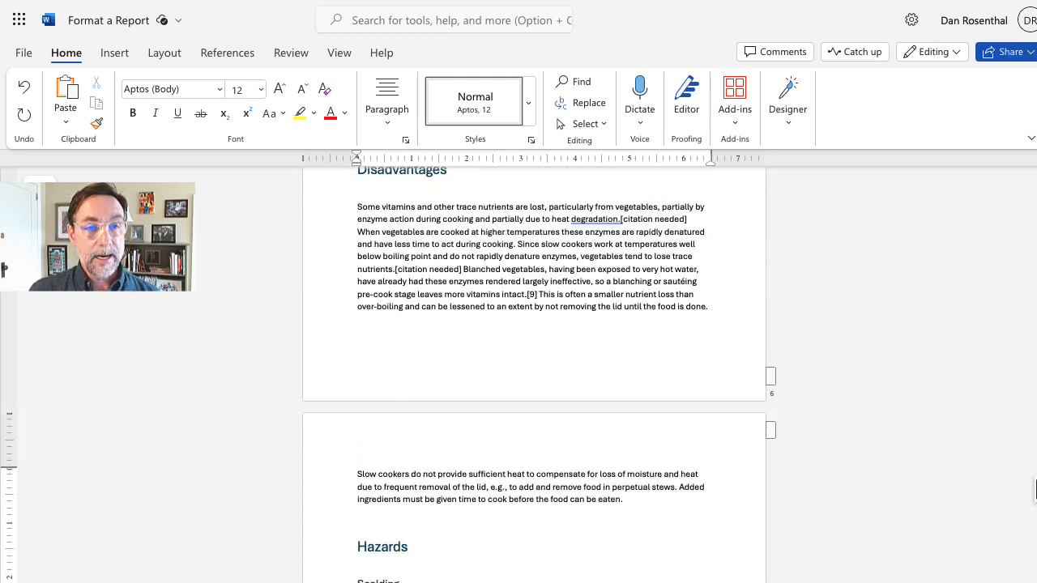
scroll(1032, 316, "up", 13)
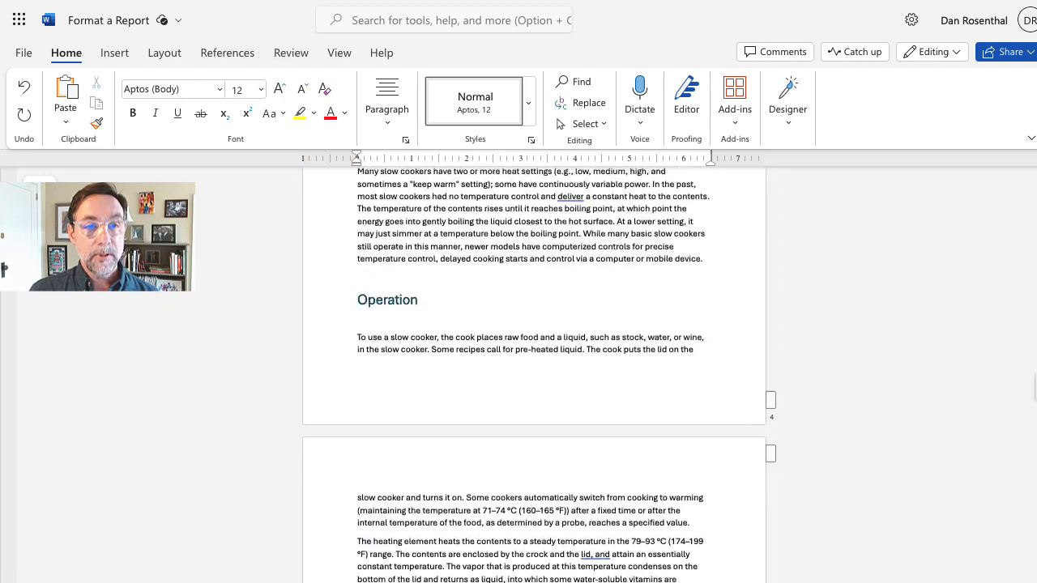
scroll(1033, 324, "up", 15)
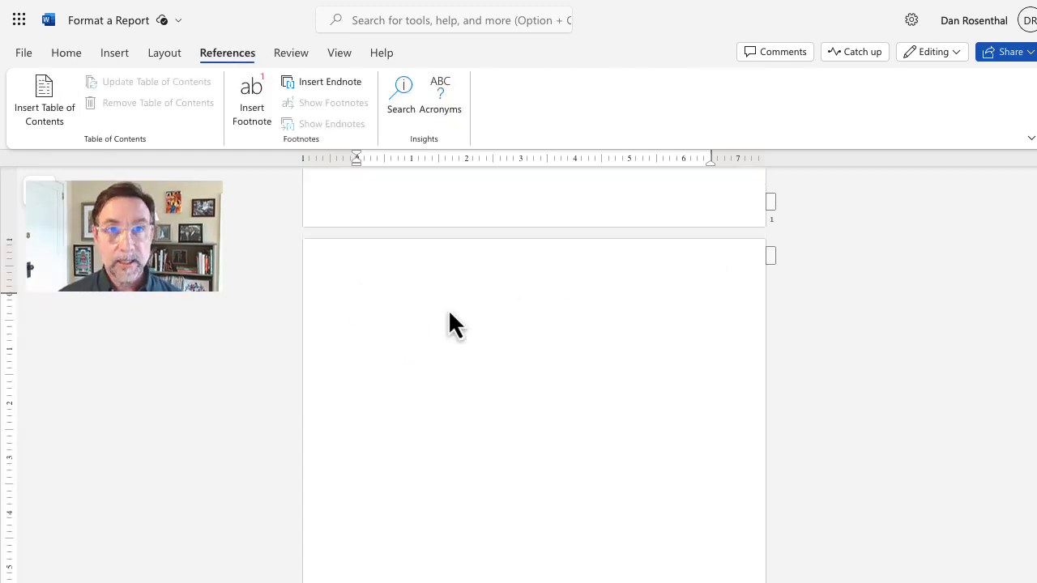
type("a")
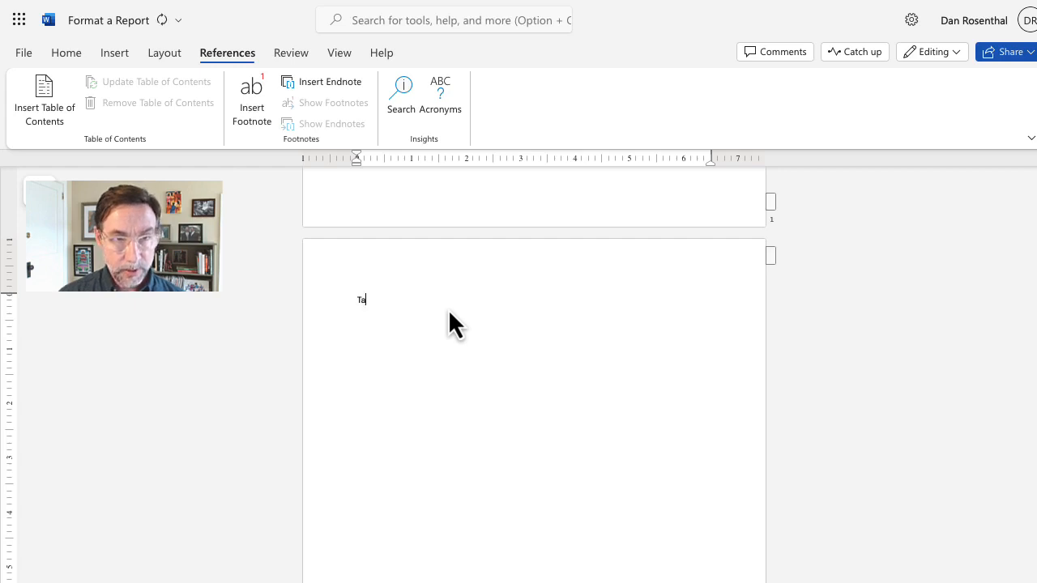
type("ble o")
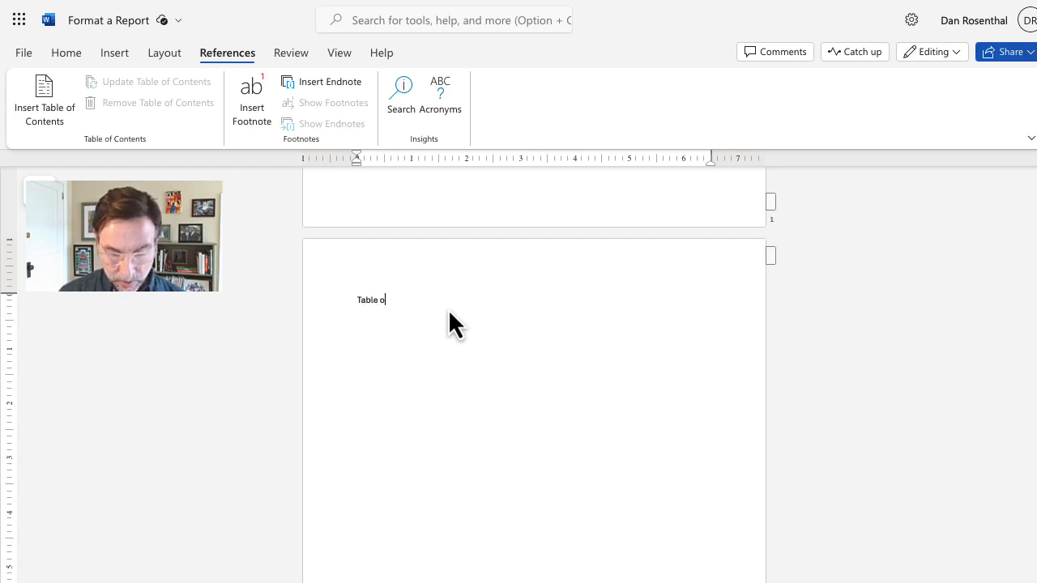
type("f Contents")
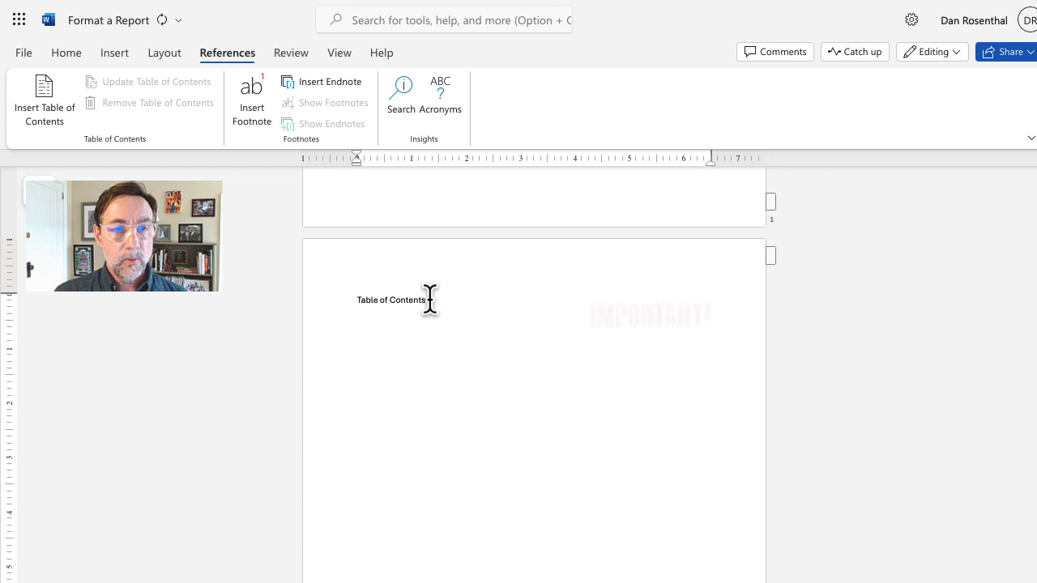
left_click_drag(429, 299, 373, 299)
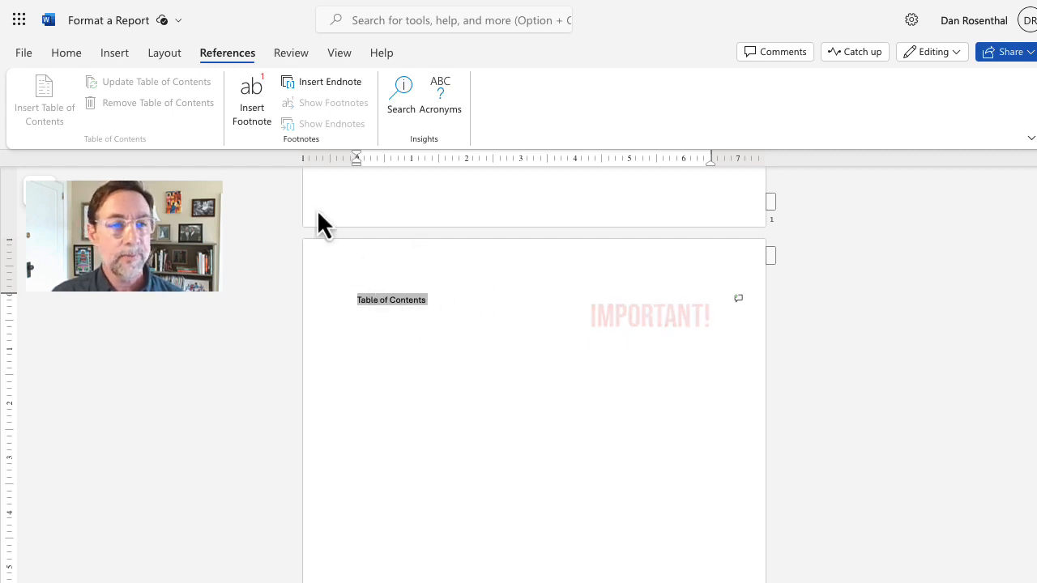
Step: Format the 'Table of Contents' title as bold 24 pt, leaving the cursor on the line below
left_click(58, 75)
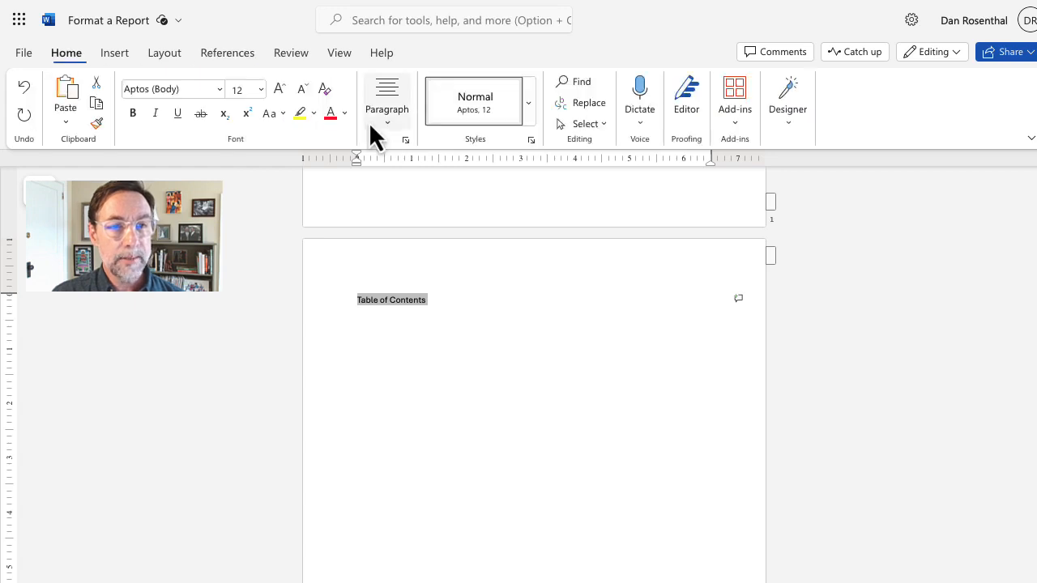
left_click(262, 90)
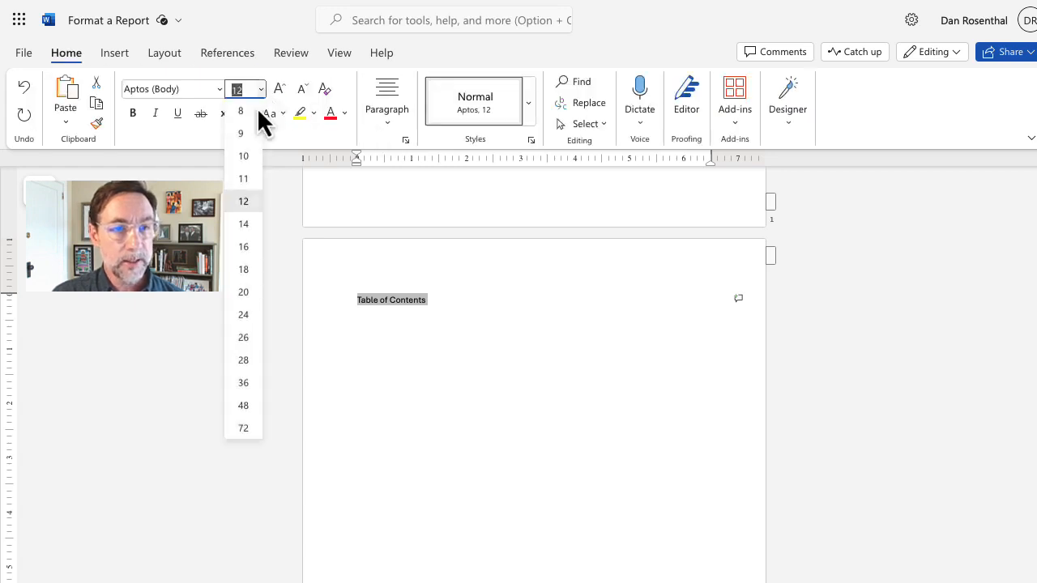
left_click(243, 269)
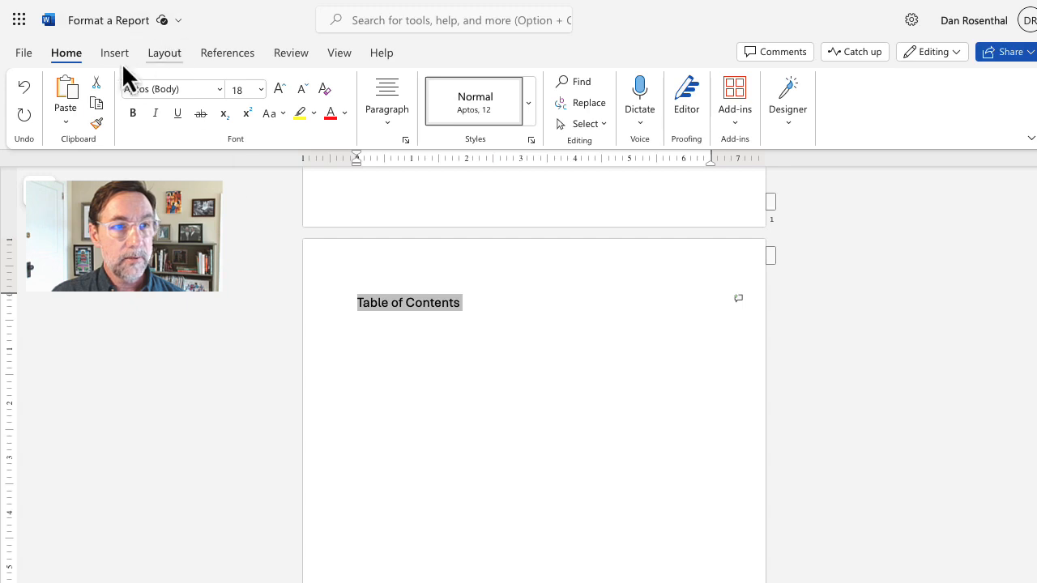
left_click(219, 89)
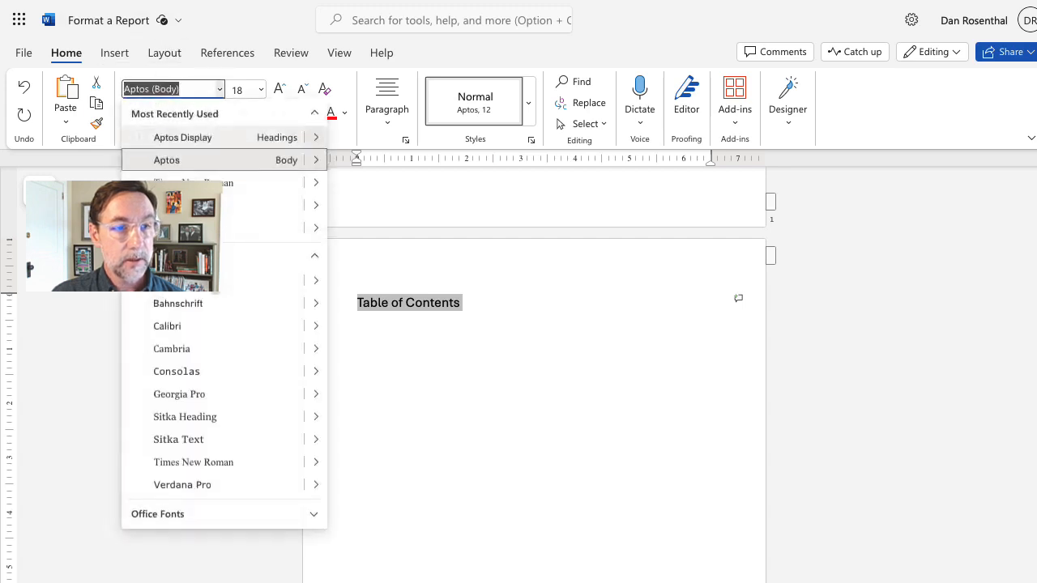
left_click(261, 89)
left_click(235, 320)
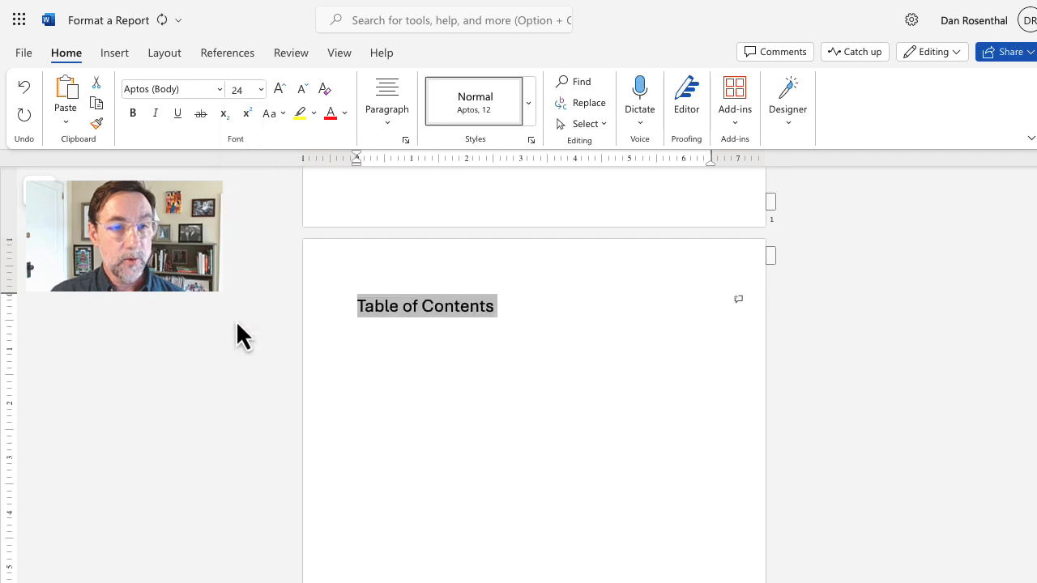
left_click(136, 117)
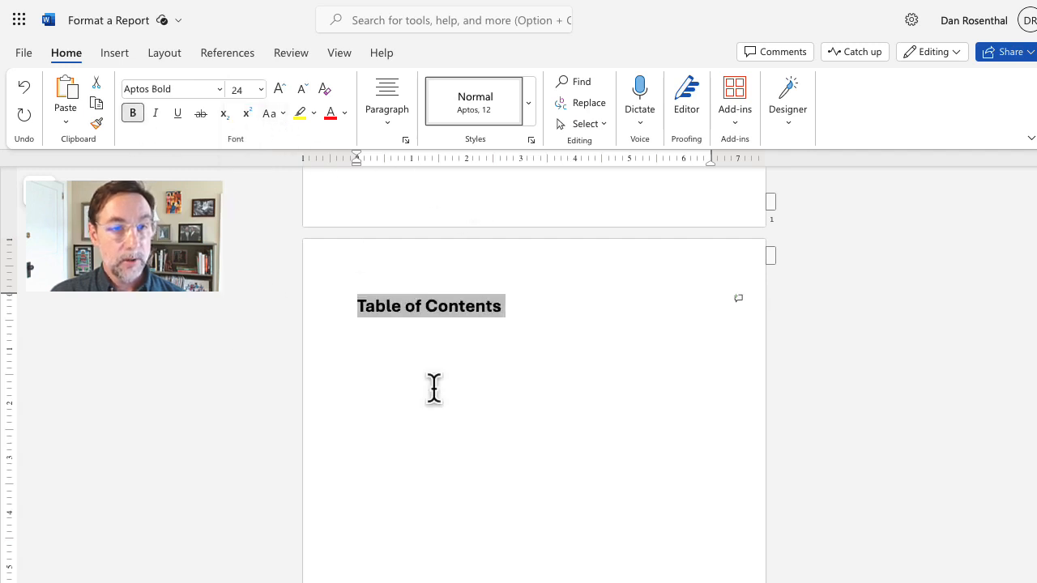
left_click(442, 363)
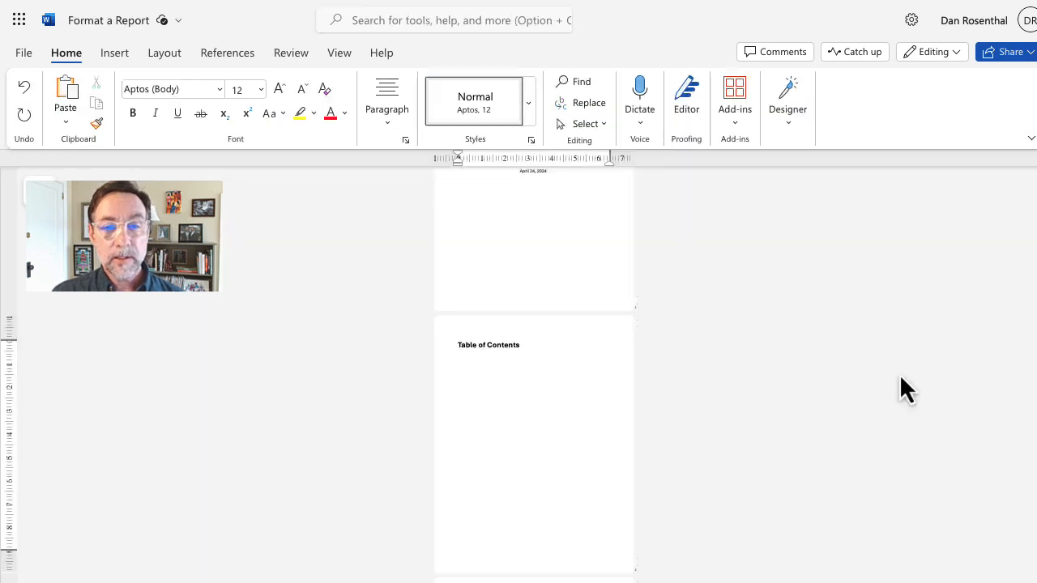
Step: Scroll to the report's end and put the cursor on the References line after the Conclusion
scroll(533, 373, "up", 3)
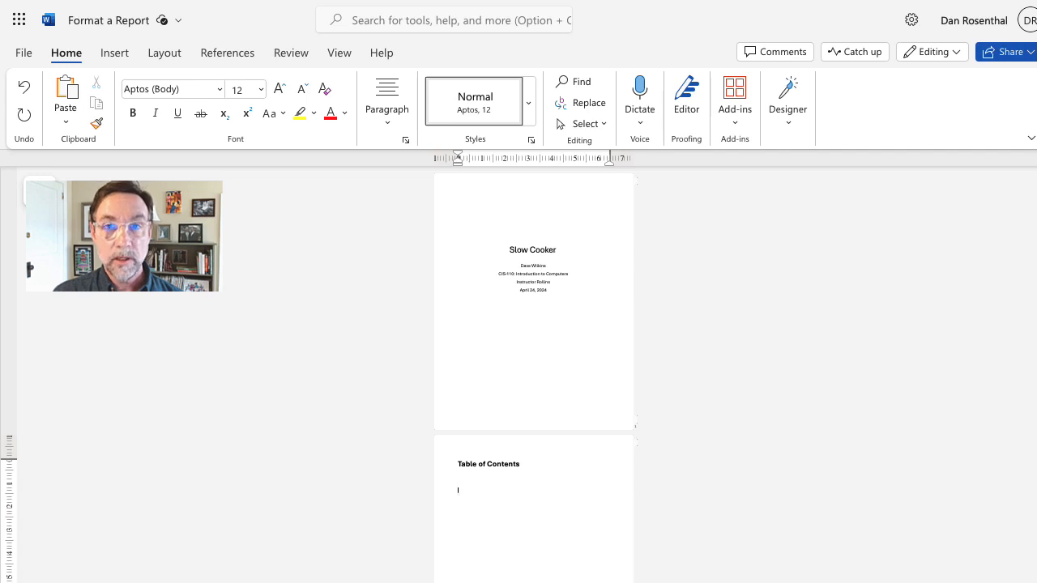
scroll(533, 373, "down", 3)
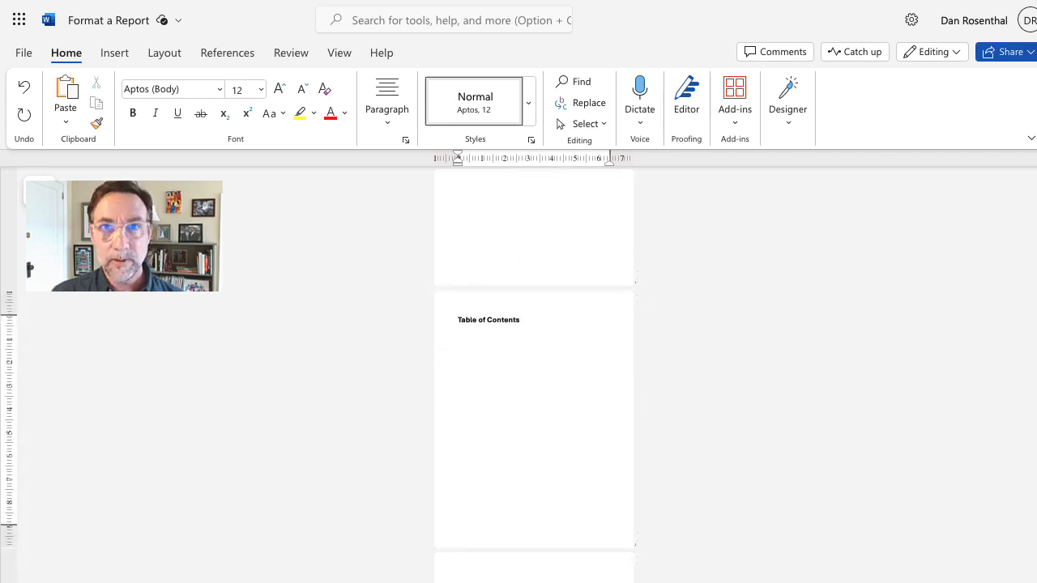
scroll(533, 372, "down", 3)
scroll(532, 373, "down", 1)
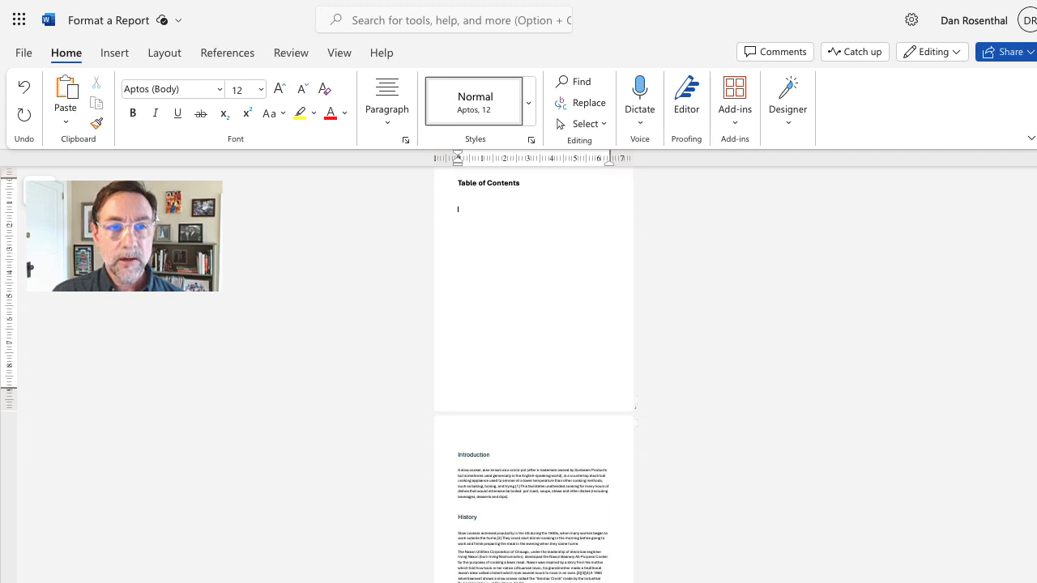
scroll(532, 372, "down", 6)
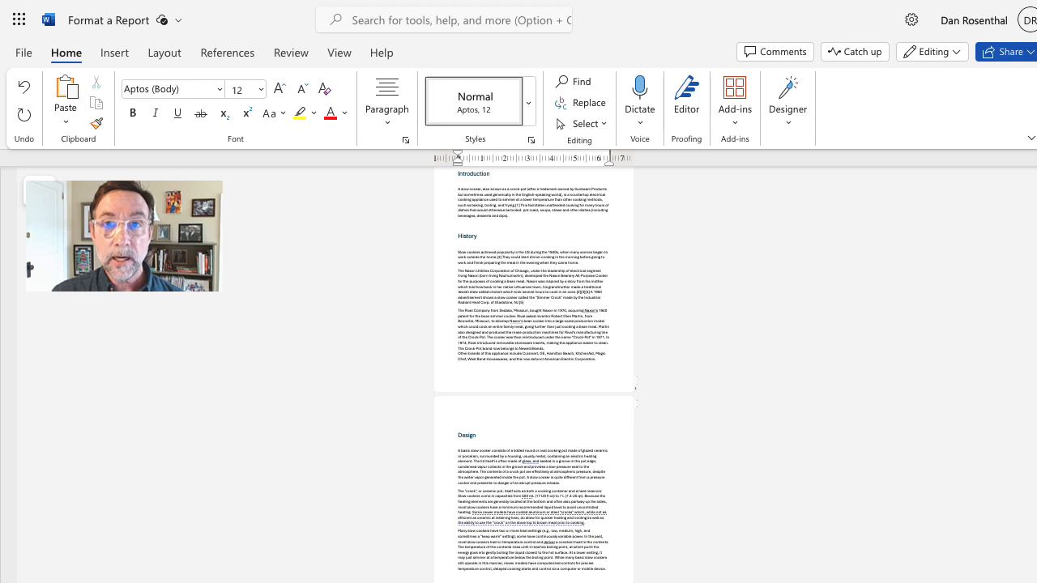
scroll(535, 368, "down", 3)
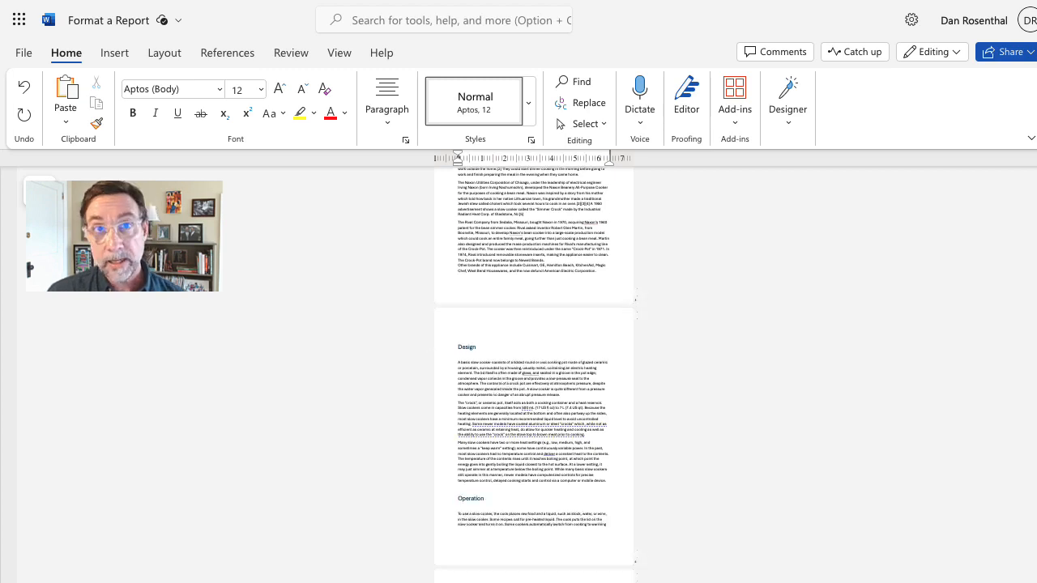
scroll(535, 372, "down", 1)
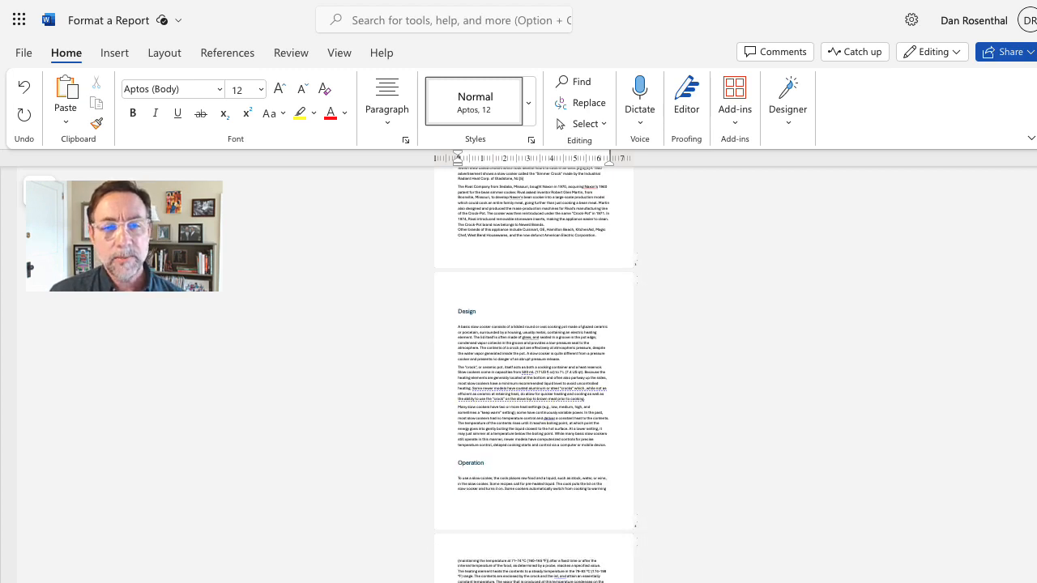
scroll(535, 373, "down", 1)
scroll(535, 372, "down", 3)
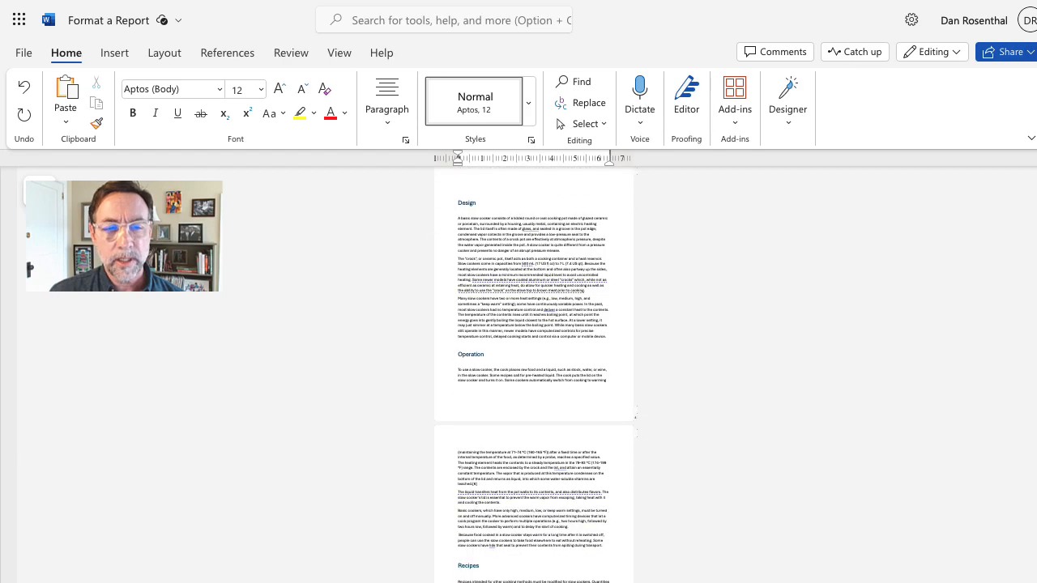
scroll(534, 372, "down", 3)
scroll(534, 372, "down", 2)
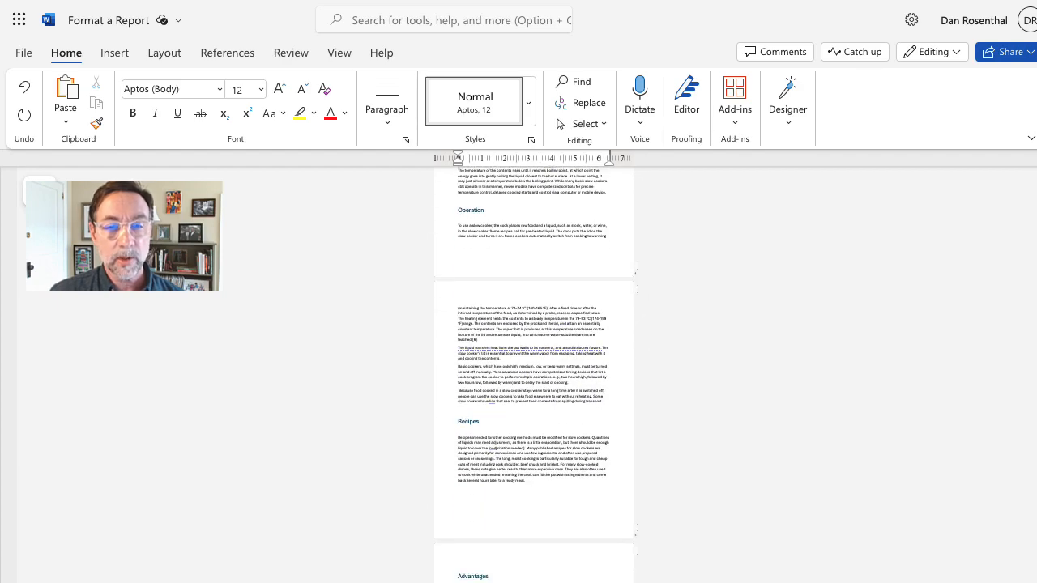
scroll(534, 373, "down", 10)
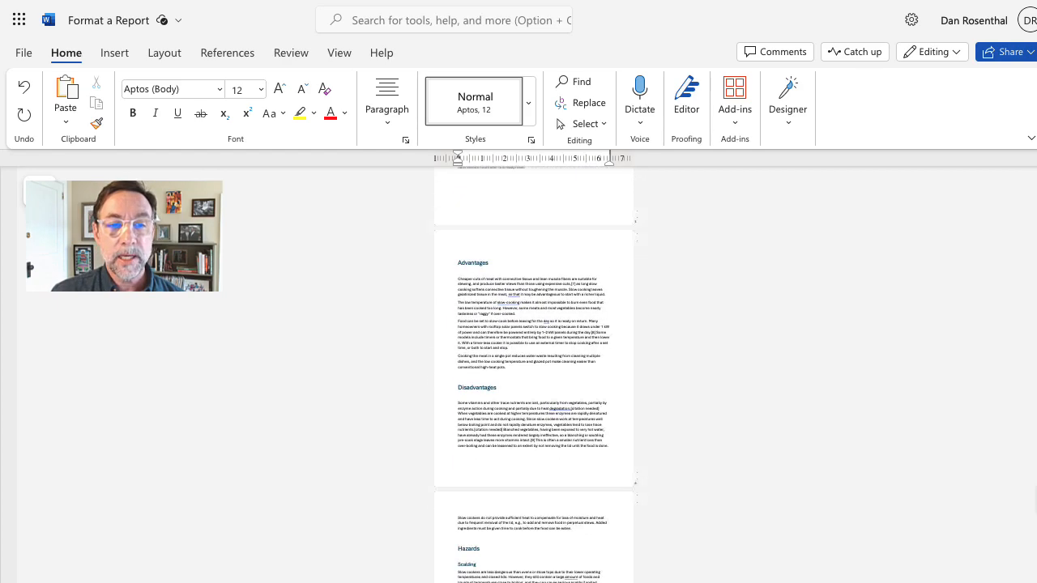
scroll(534, 373, "down", 10)
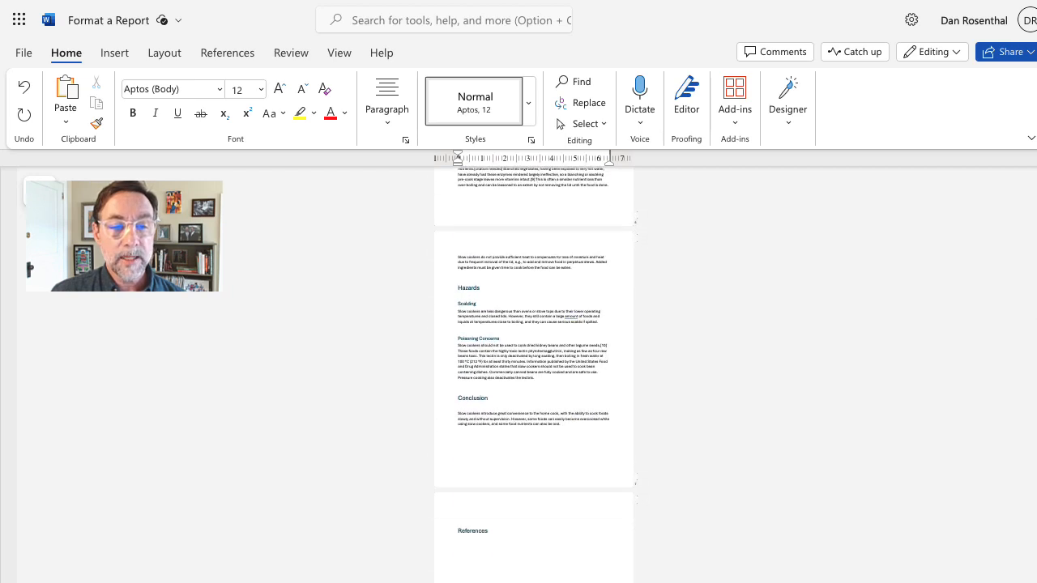
scroll(534, 373, "down", 3)
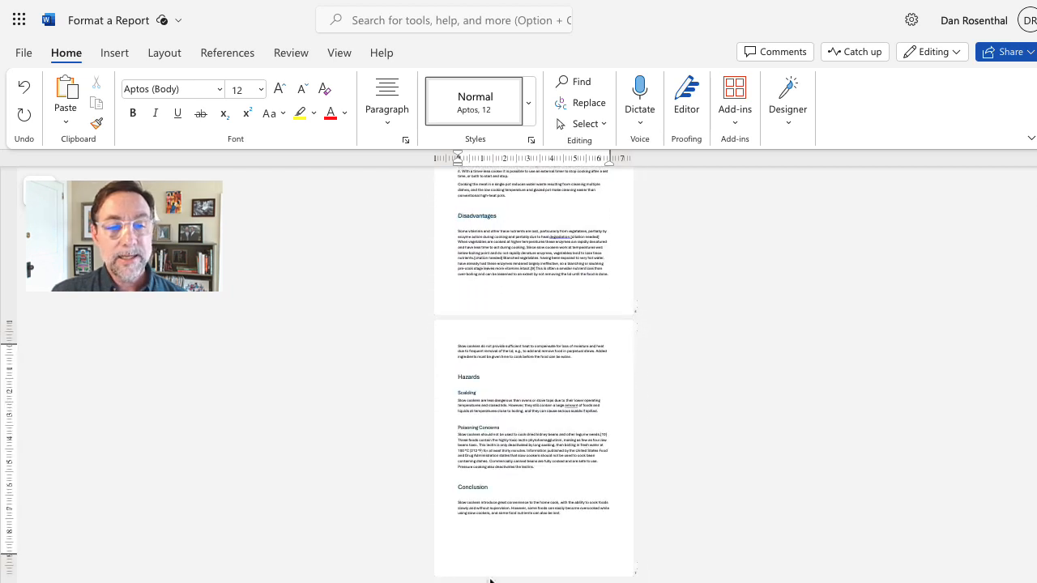
left_click(542, 545)
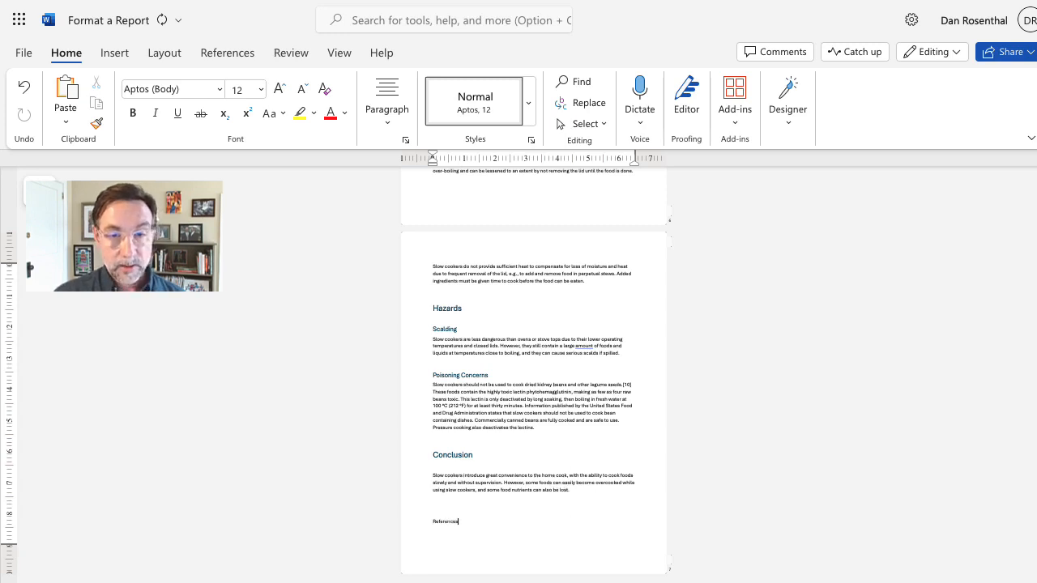
Step: Apply the Heading 1 style to the 'References' line
scroll(533, 372, "up", 5)
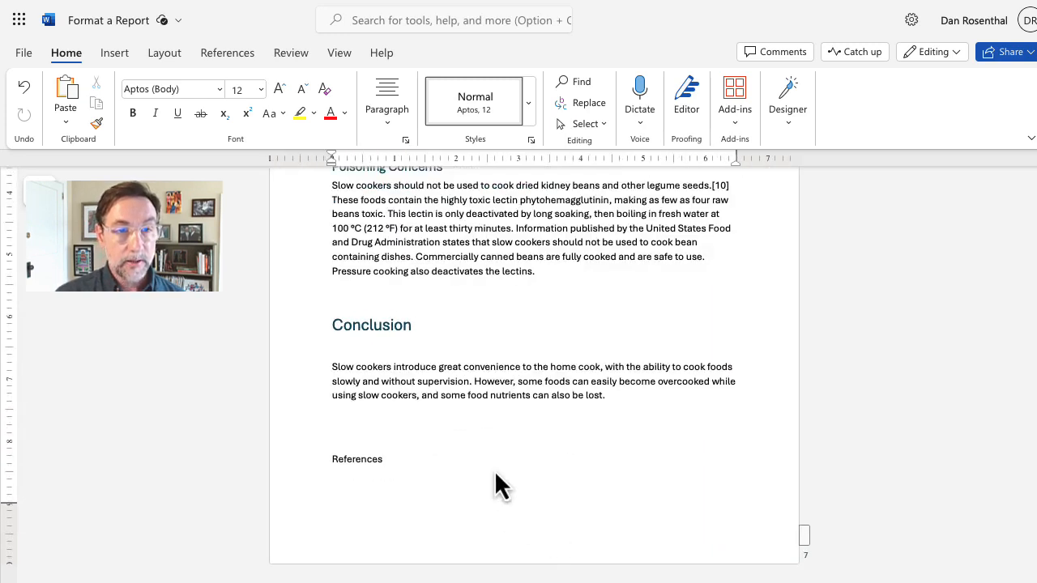
left_click_drag(403, 461, 305, 465)
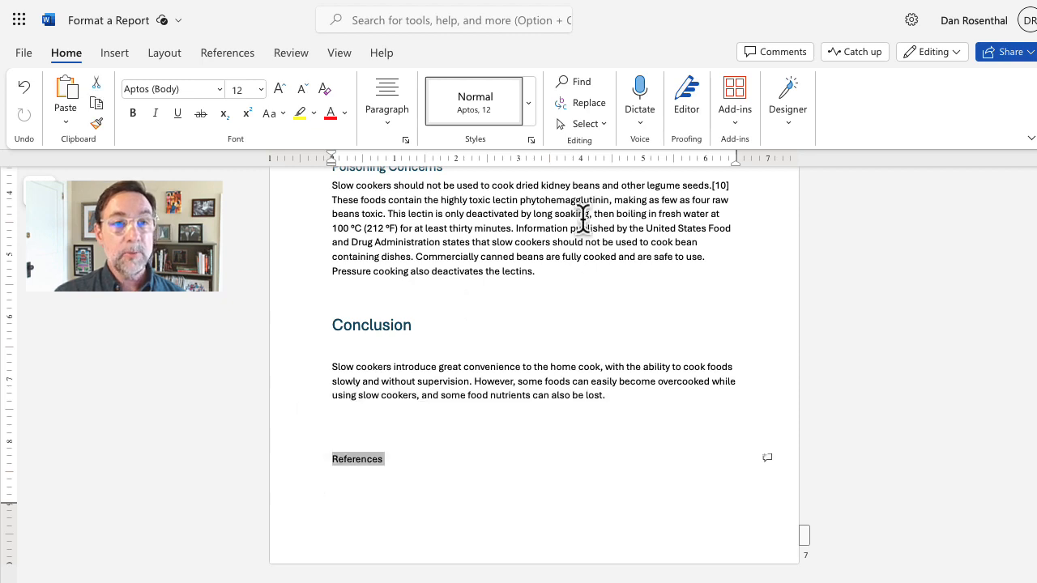
left_click(531, 108)
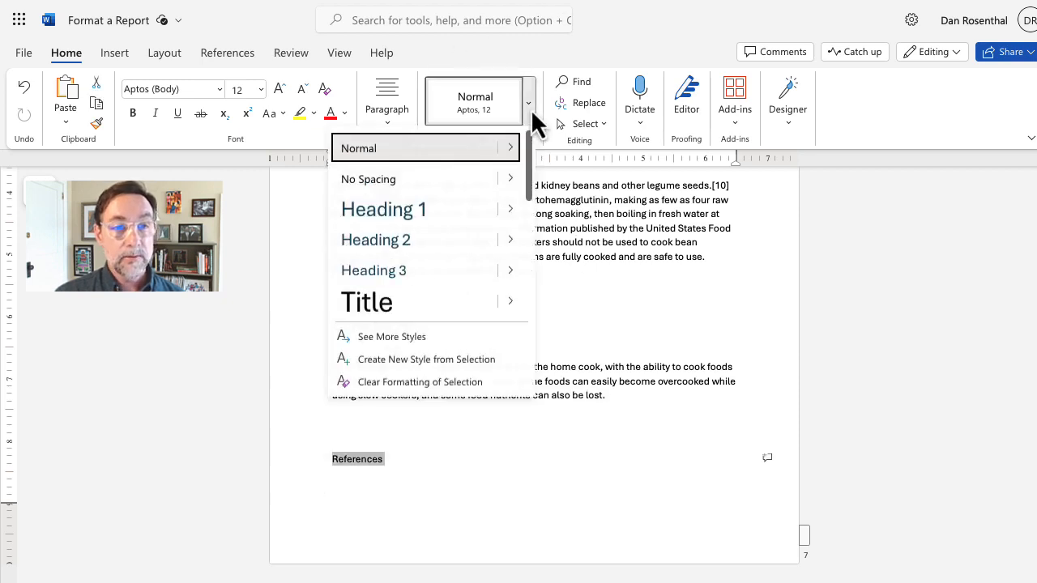
left_click(443, 210)
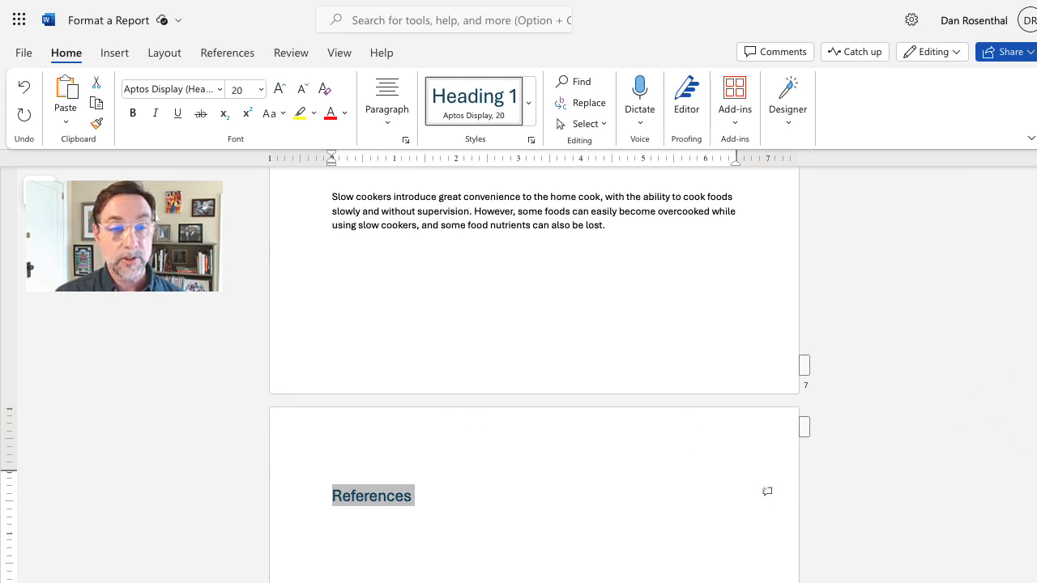
scroll(951, 537, "down", 4)
Step: Add a blank line under the References heading and return to the Table of Contents page
left_click(448, 258)
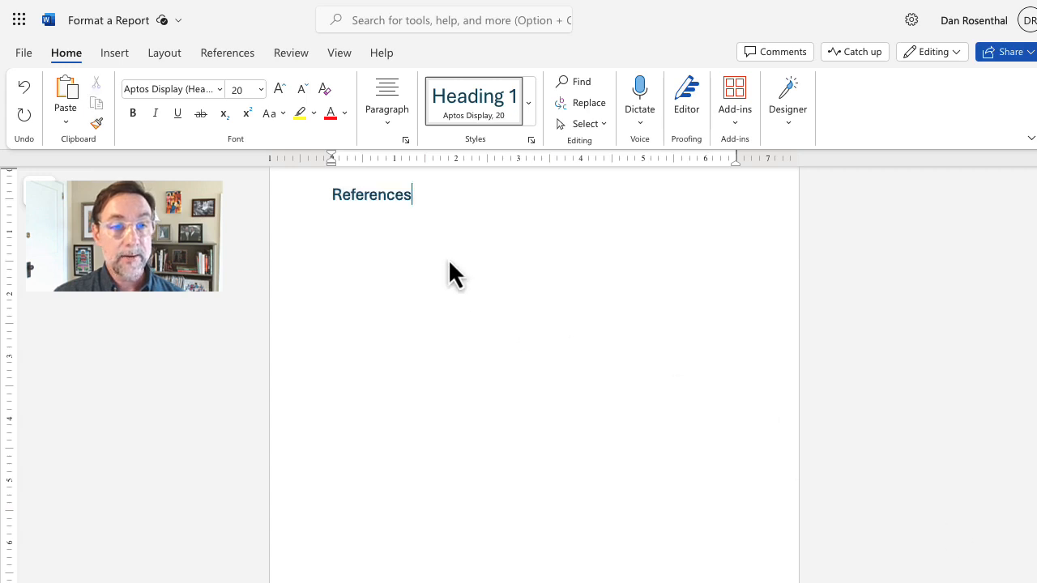
key("Return")
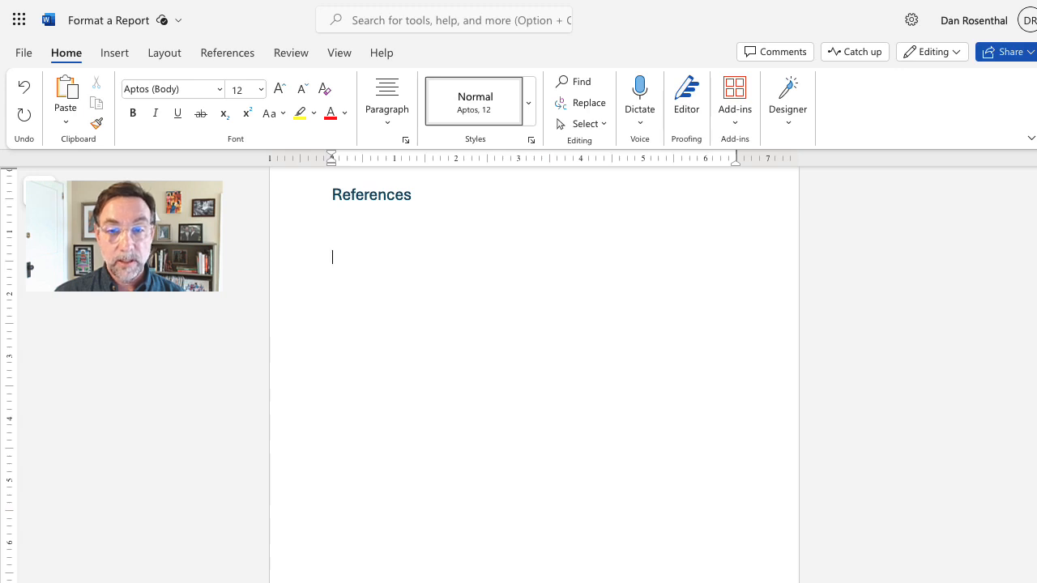
scroll(535, 373, "up", 10)
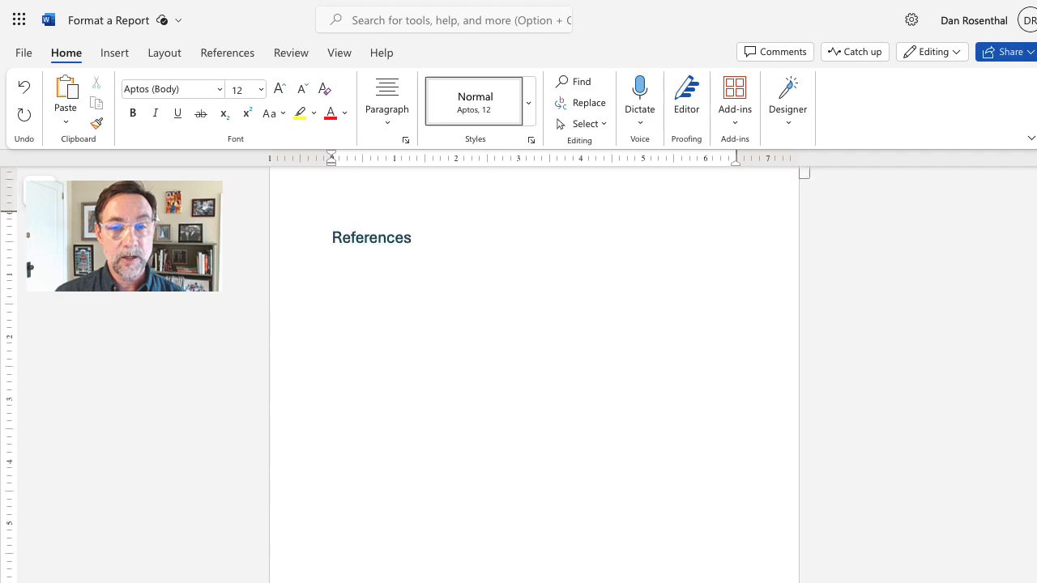
scroll(535, 372, "up", 15)
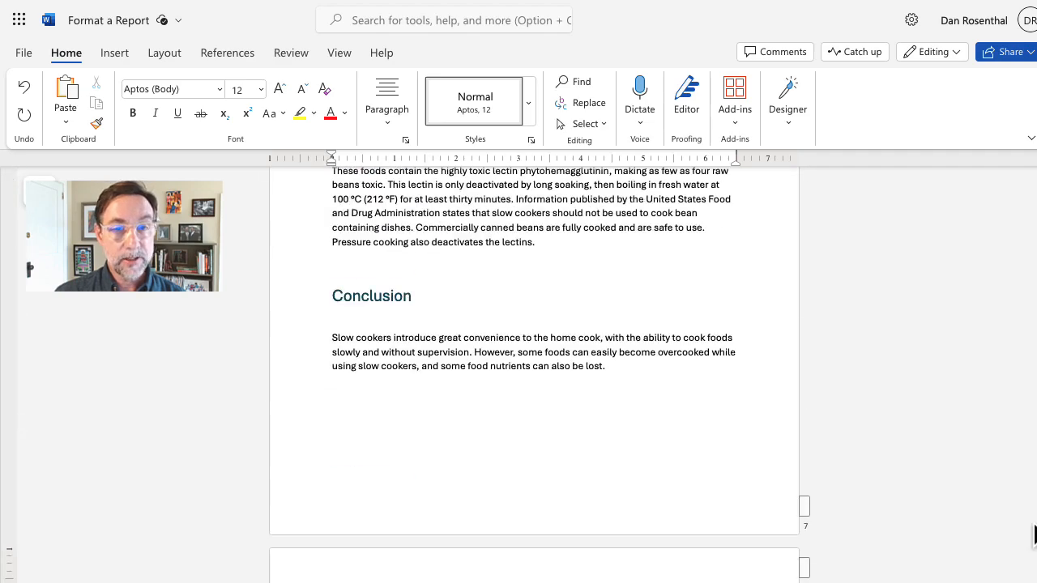
scroll(534, 372, "up", 20)
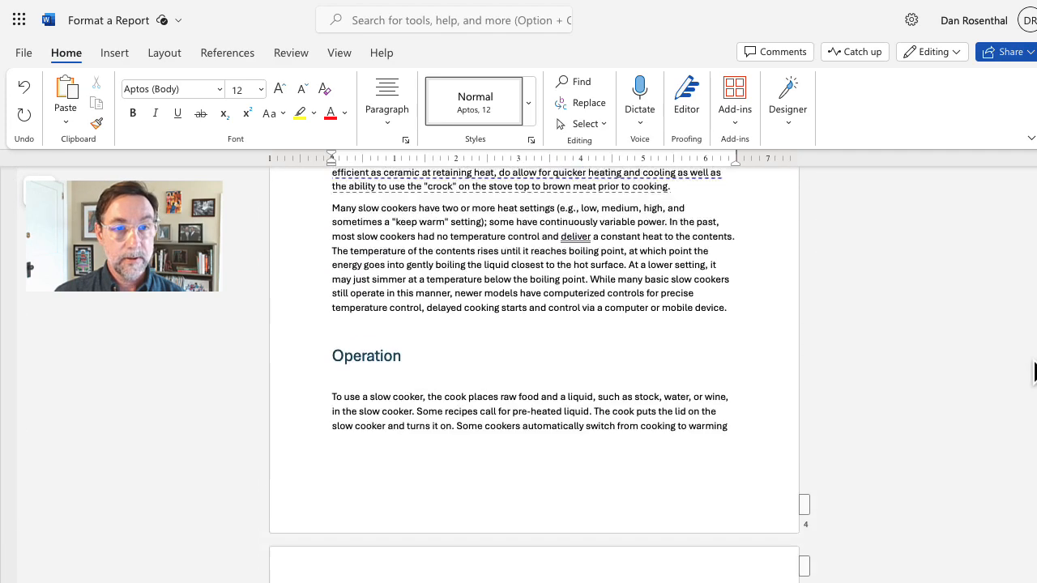
scroll(535, 373, "up", 15)
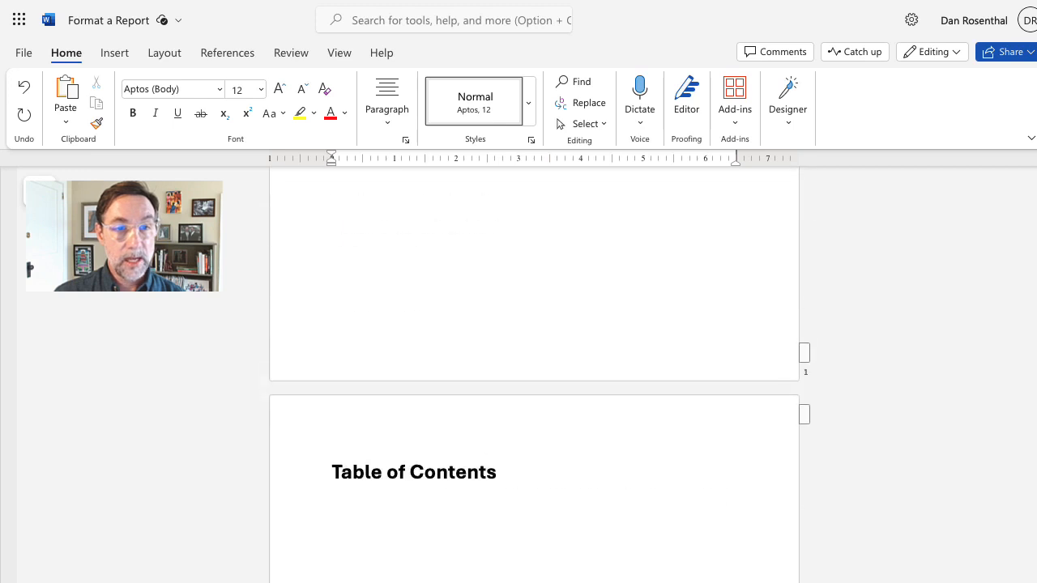
scroll(535, 373, "down", 5)
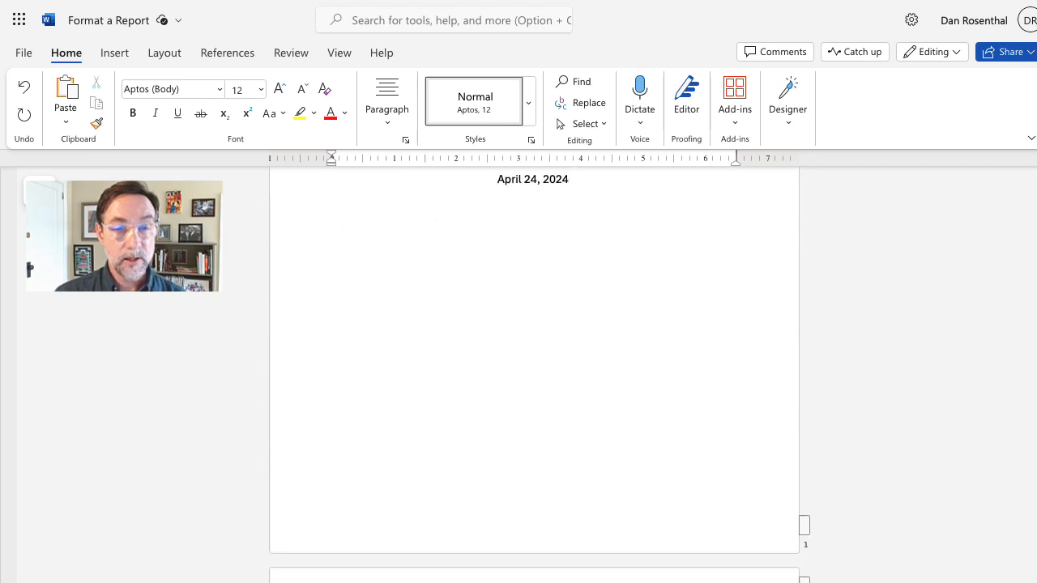
scroll(535, 373, "down", 3)
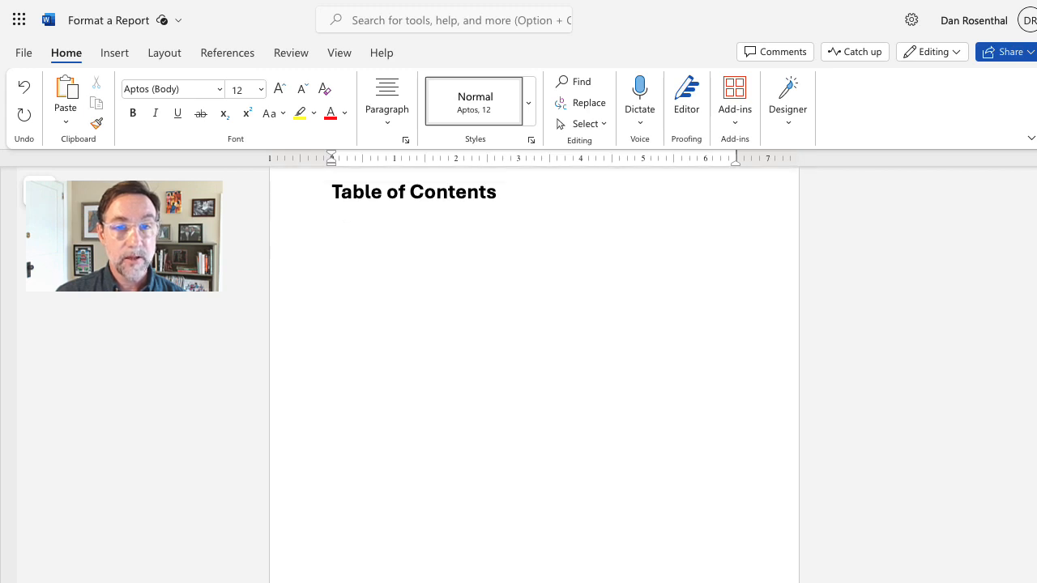
Step: Insert an automatic table of contents under the title, listing Introduction through References (pages 3–8)
left_click(432, 266)
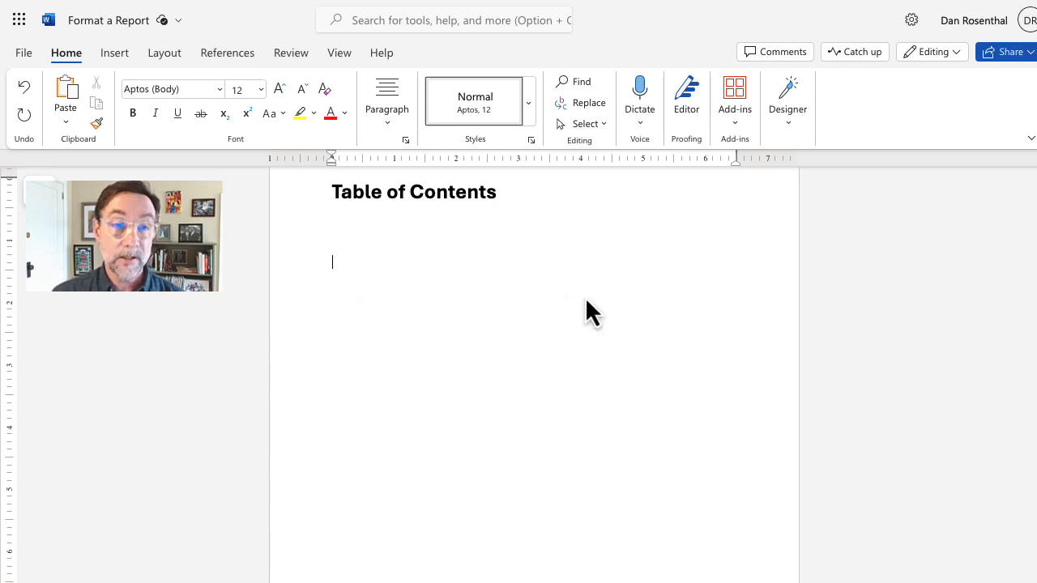
left_click(239, 52)
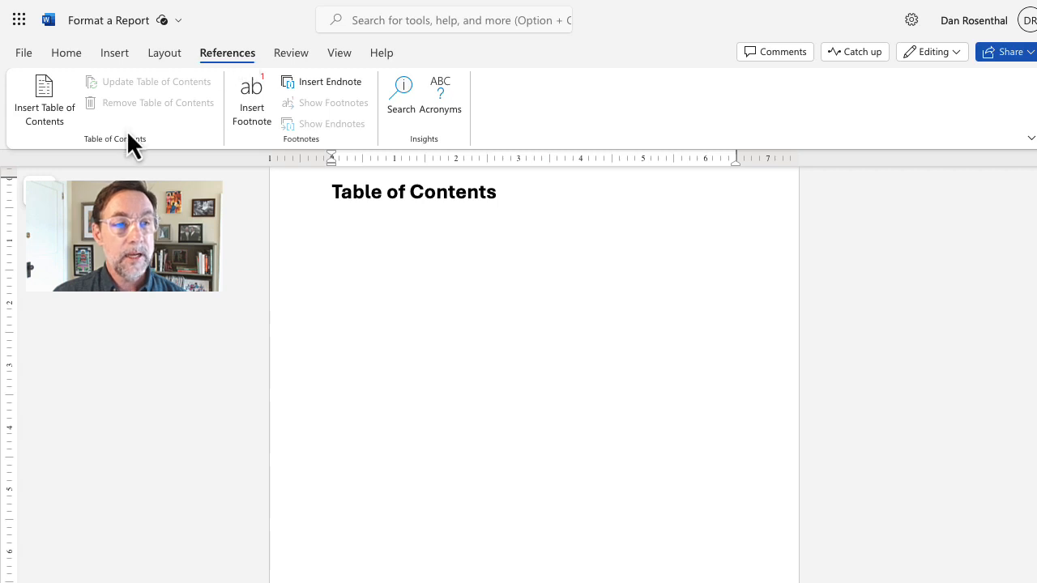
left_click(43, 97)
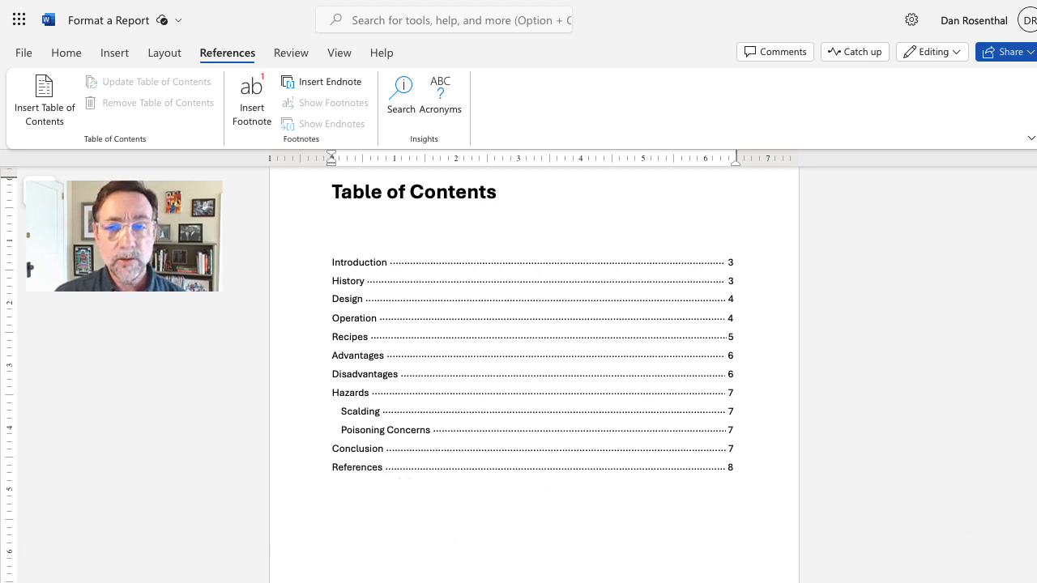
scroll(1029, 405, "down", 20)
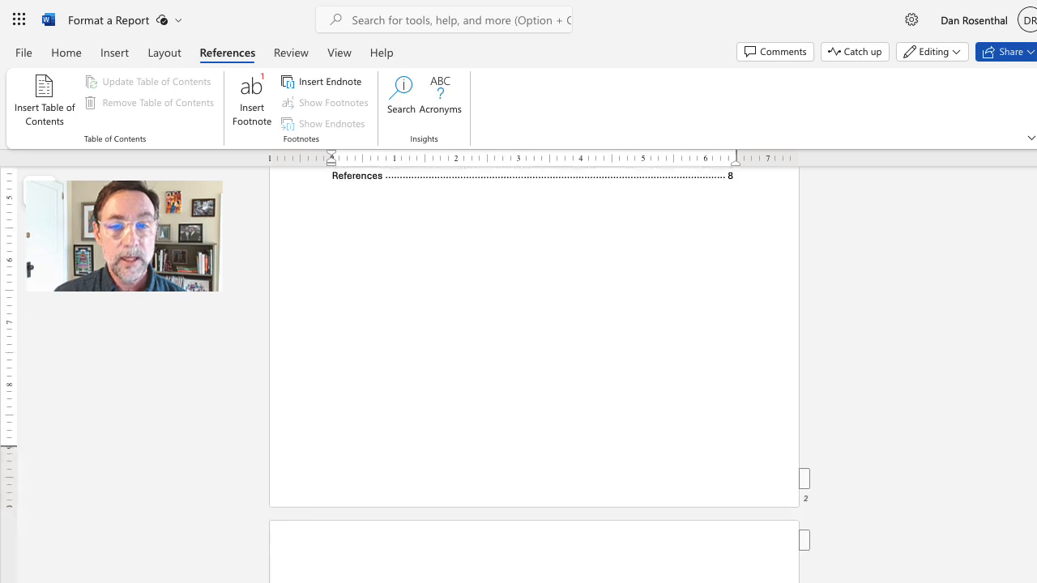
scroll(535, 373, "down", 10)
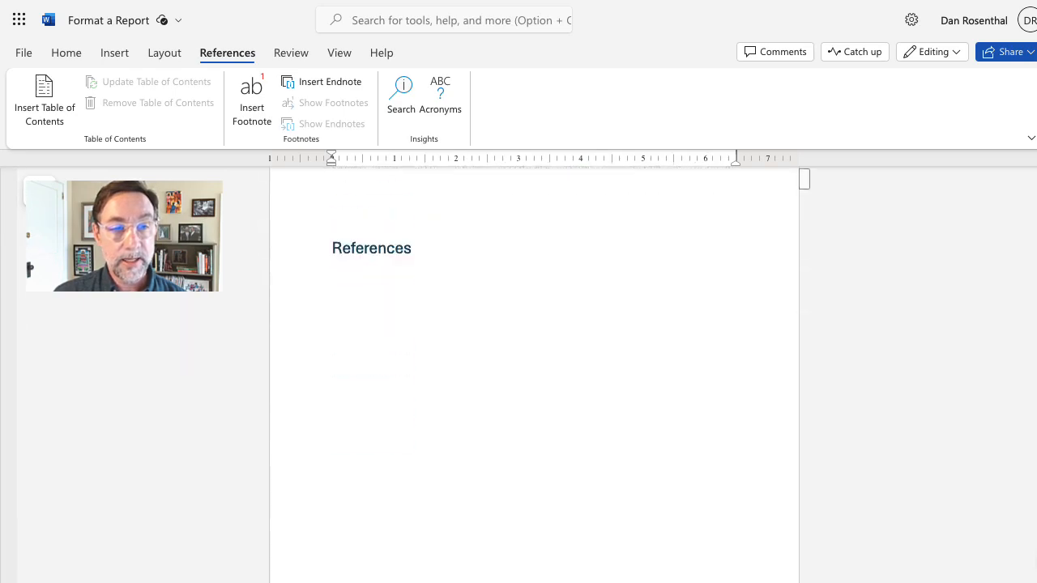
left_click_drag(1035, 579, 1036, 260)
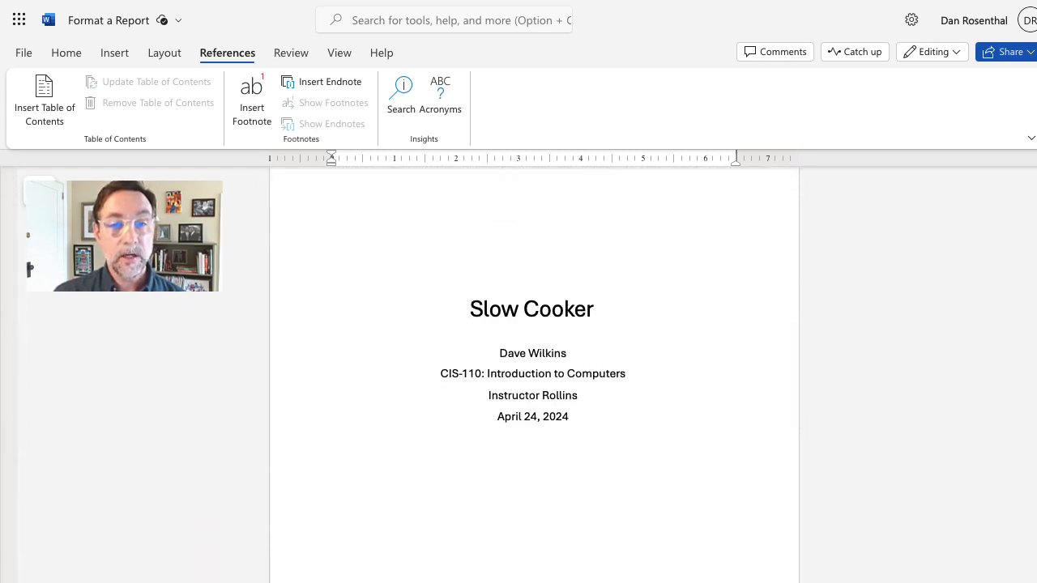
scroll(533, 372, "down", 7)
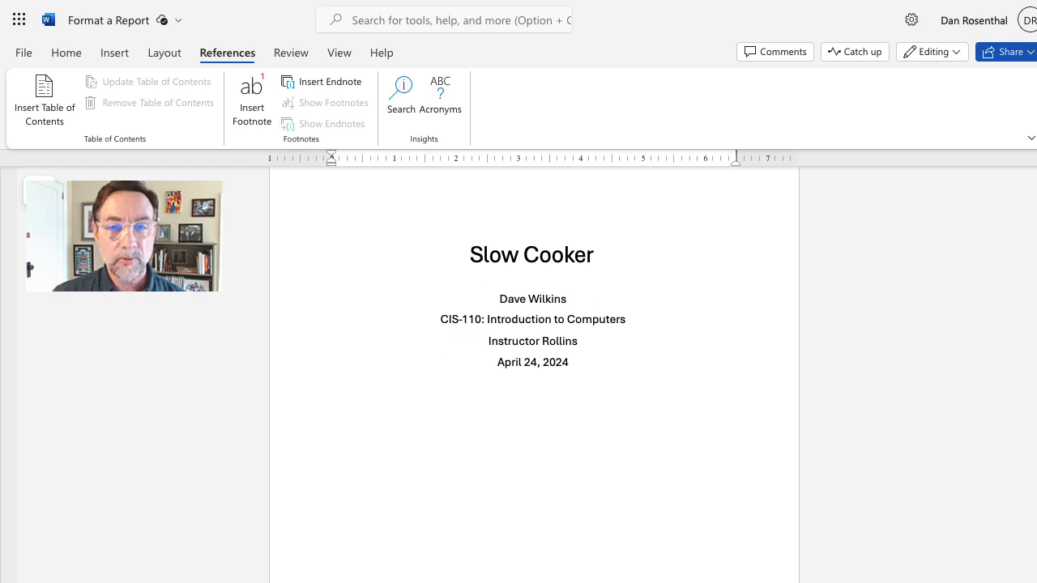
scroll(533, 372, "down", 1)
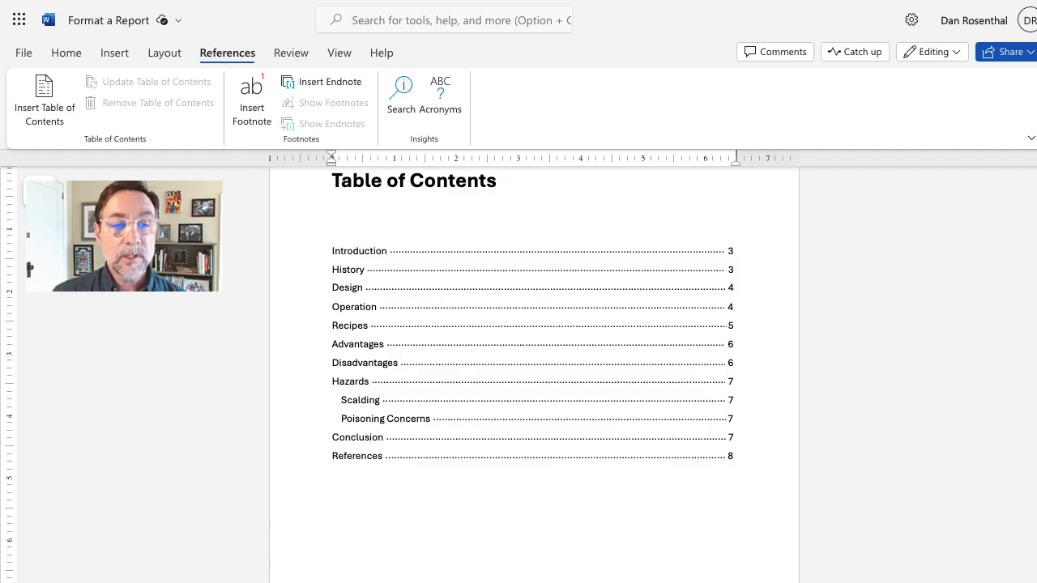
scroll(1018, 446, "down", 20)
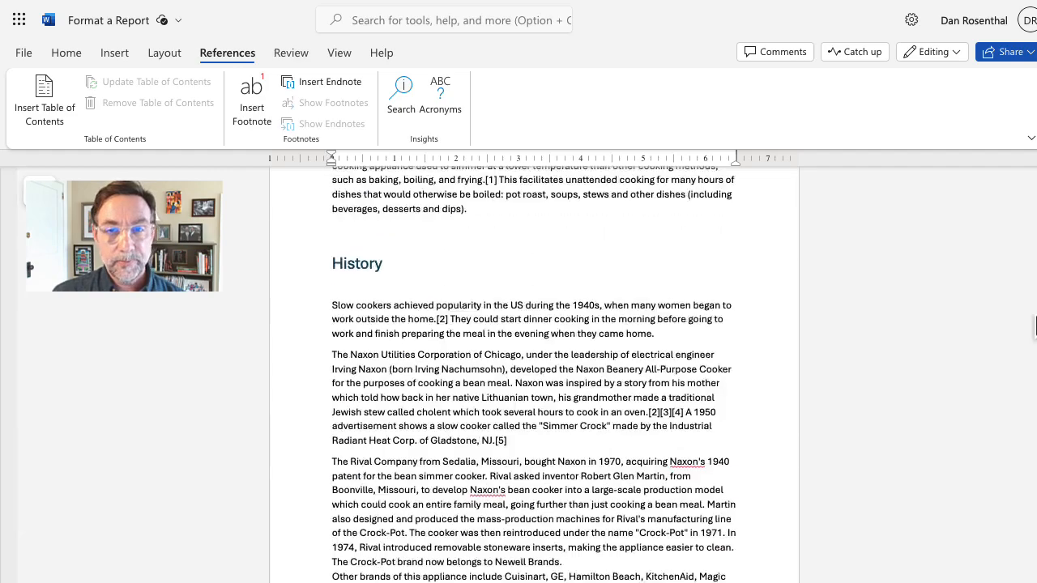
scroll(1018, 458, "down", 5)
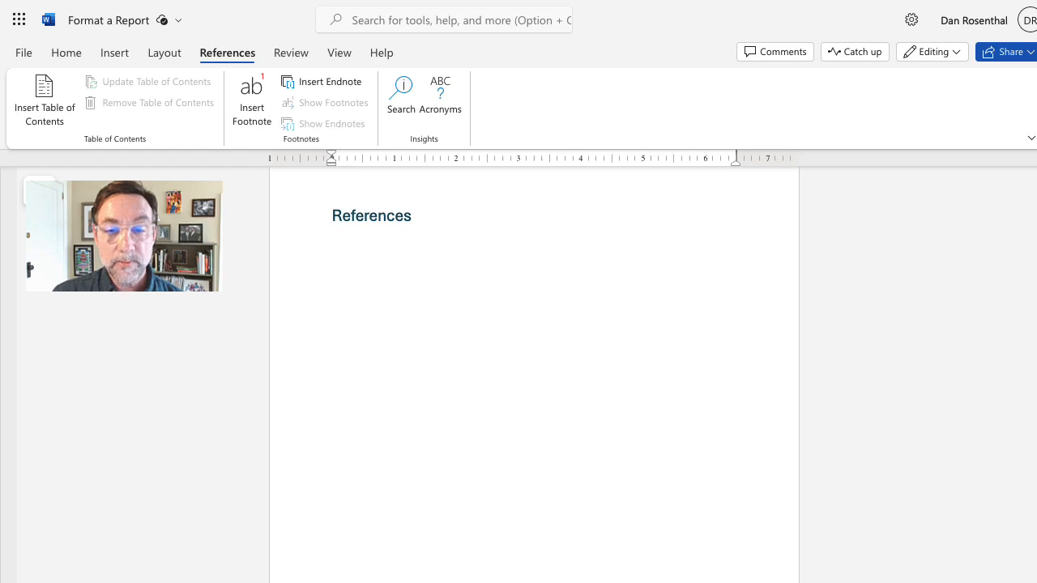
scroll(534, 374, "up", 20)
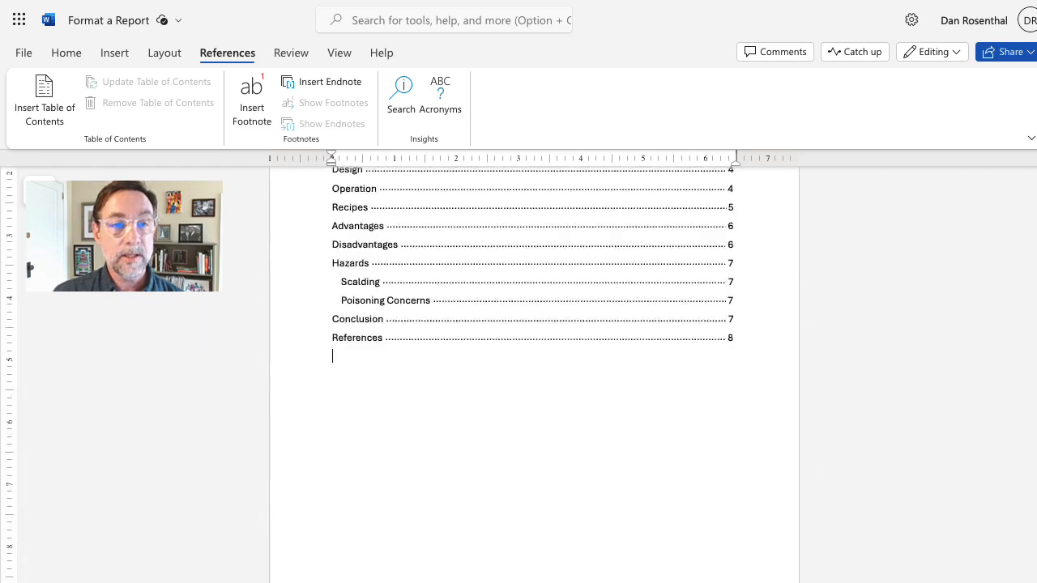
scroll(533, 374, "down", 10)
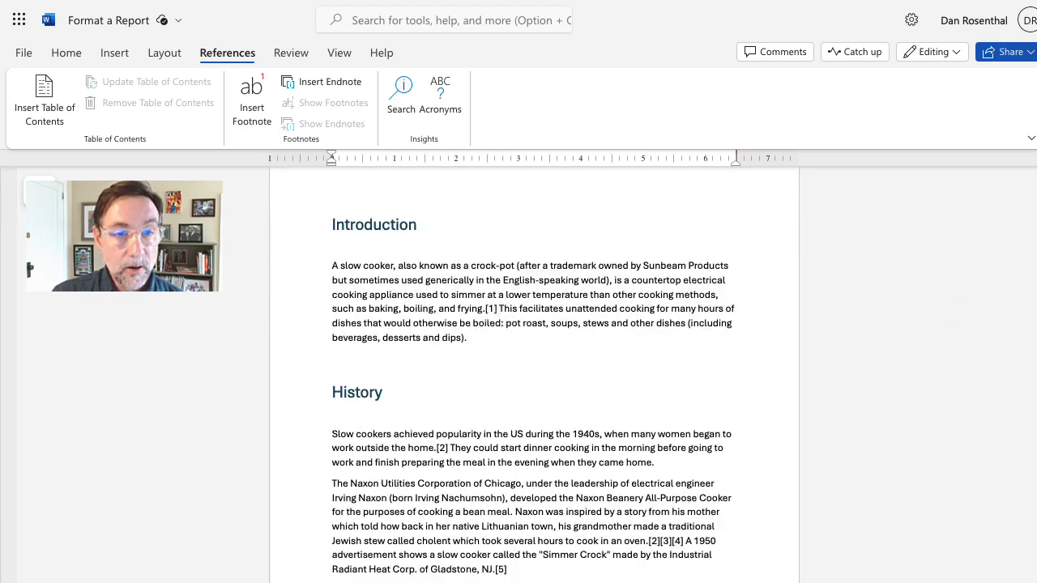
Step: Scroll to the empty References page and bring ReportReferences.txt up beside the report
key("super+plus")
key("super+plus")
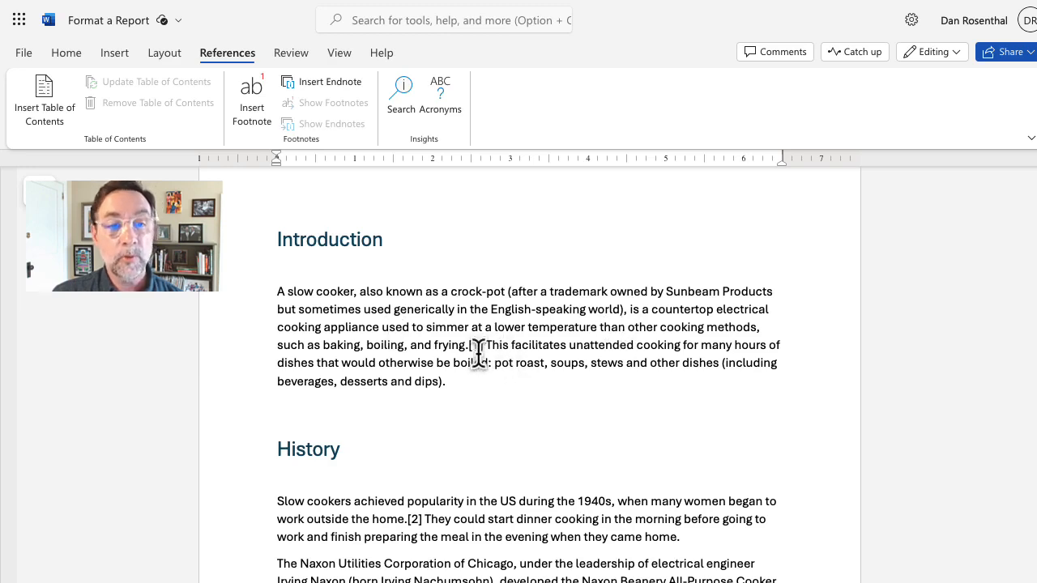
scroll(484, 381, "down", 3)
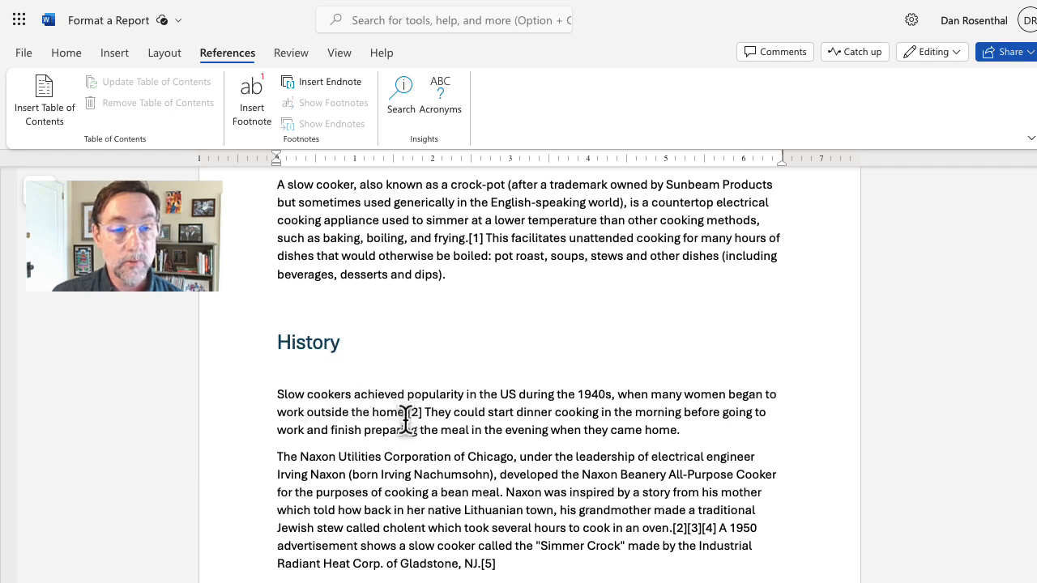
scroll(608, 451, "down", 2)
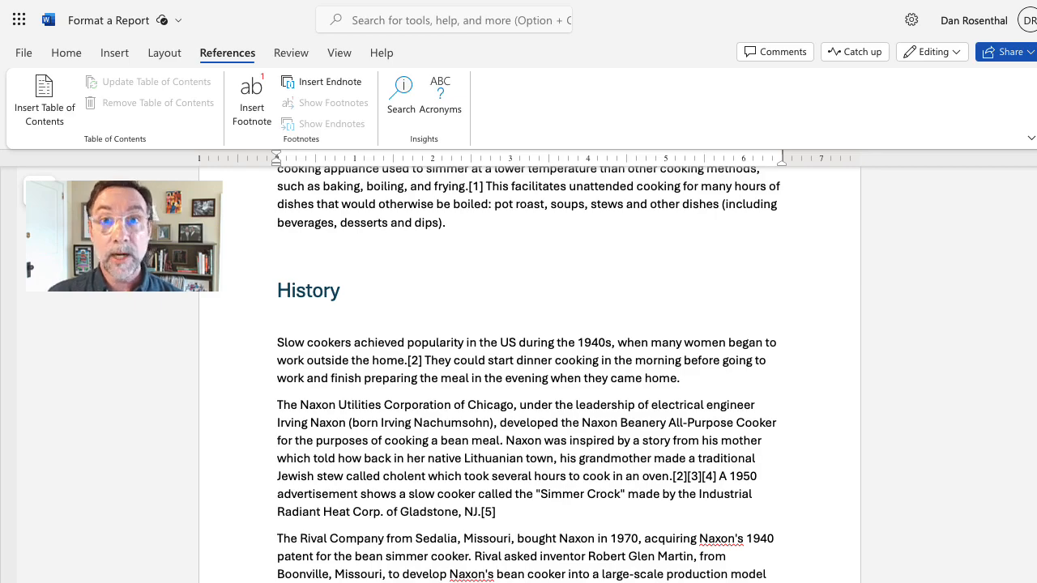
scroll(529, 373, "down", 20)
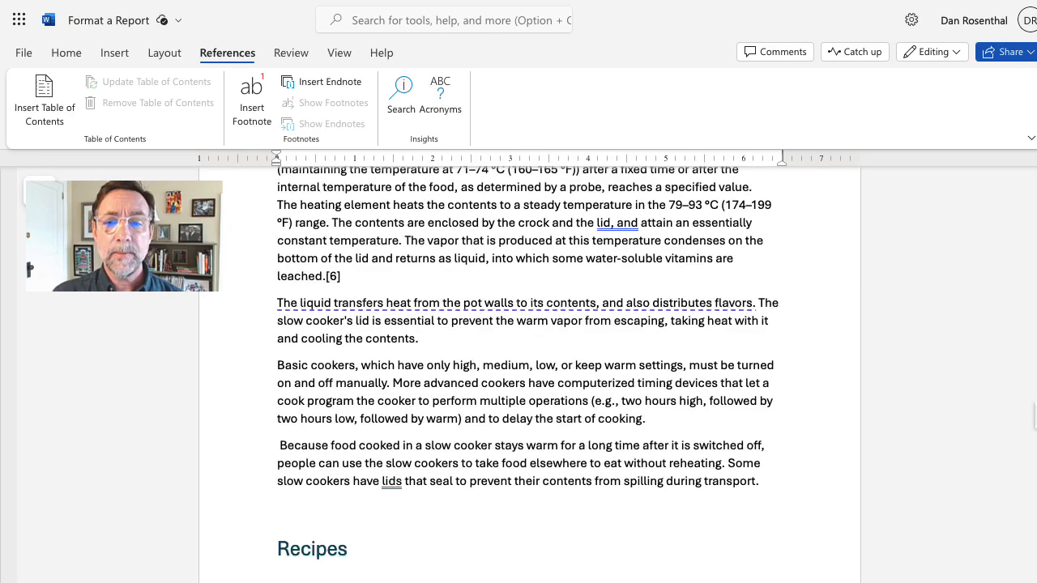
scroll(530, 373, "down", 20)
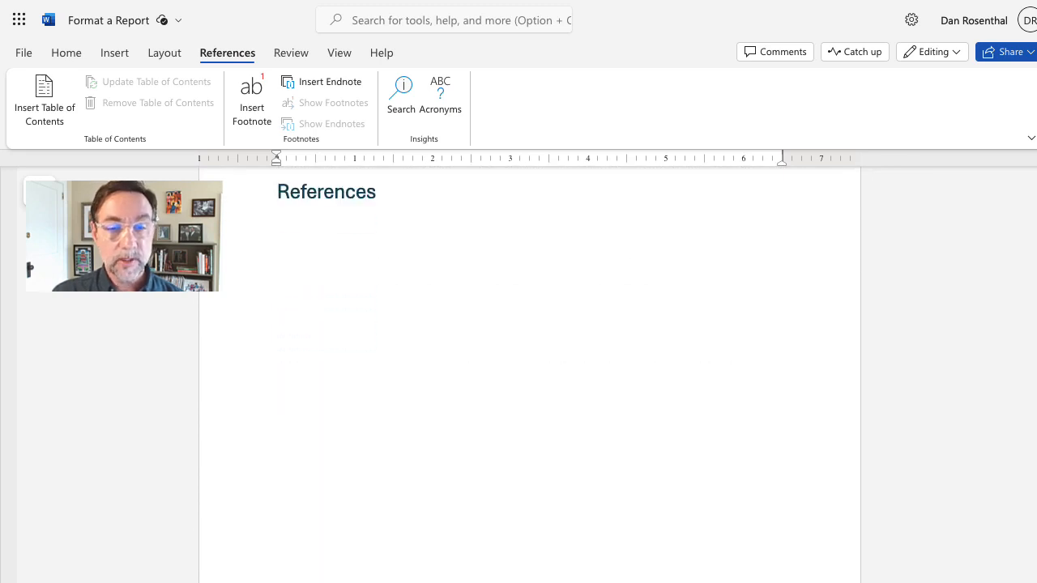
key("ctrl+minus")
key("ctrl+minus")
key("ctrl+minus")
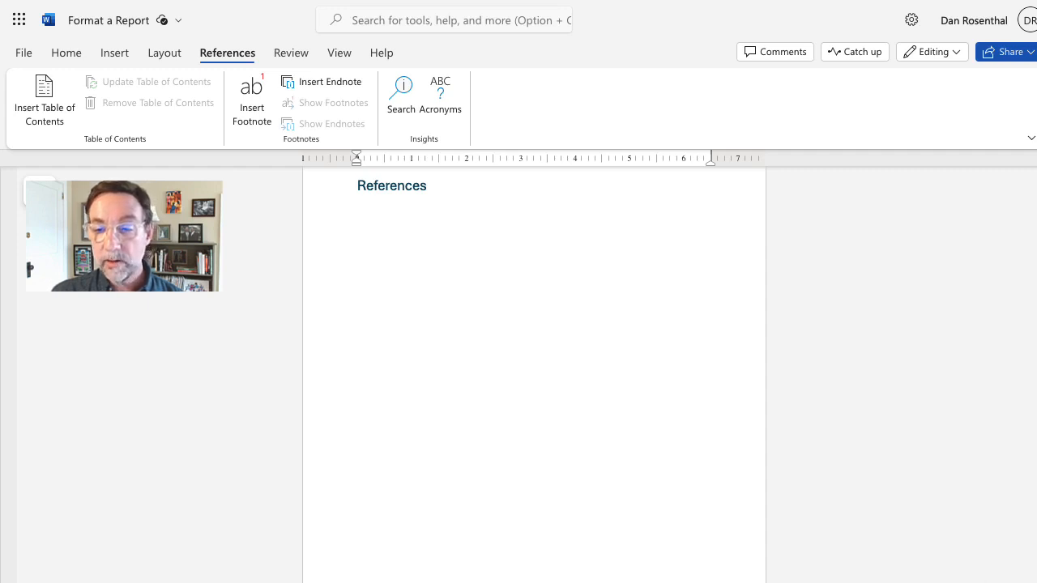
left_click_drag(1036, 582, 871, 133)
left_click(840, 247)
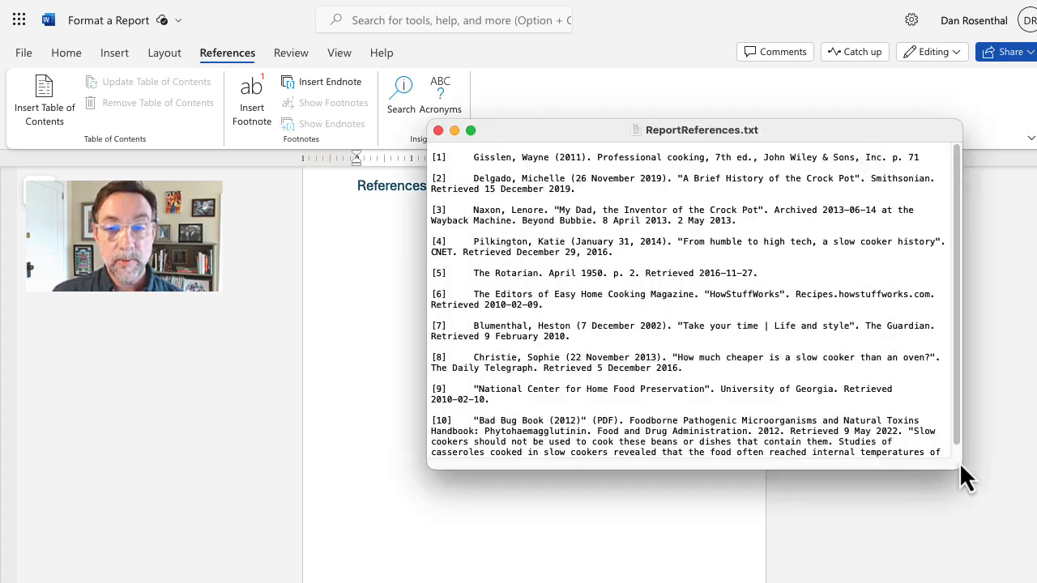
Step: Enlarge the ReportReferences.txt window to show sources [1]–[10], then move it off-screen
left_click_drag(959, 463, 953, 516)
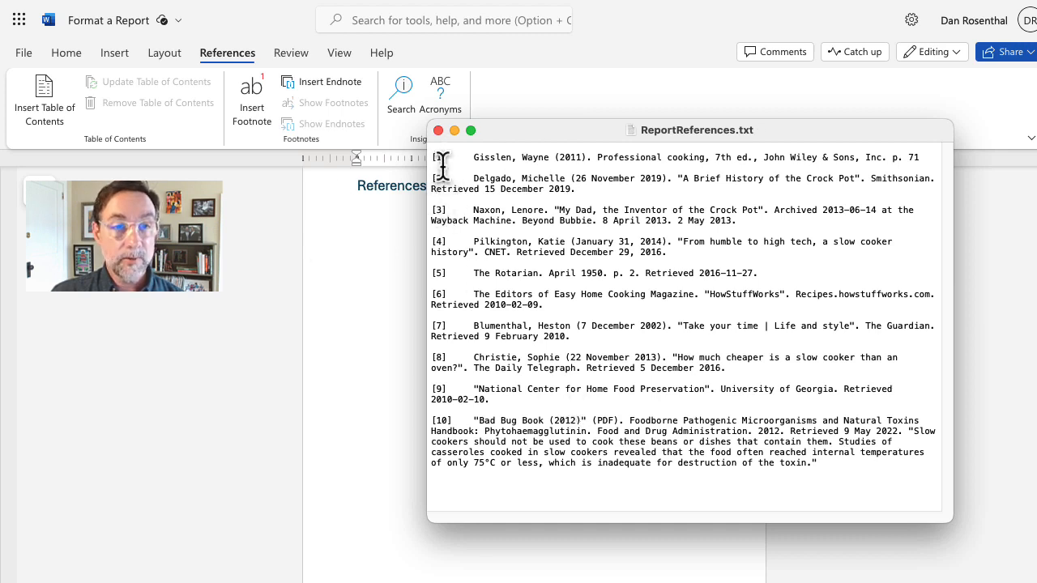
left_click(873, 474)
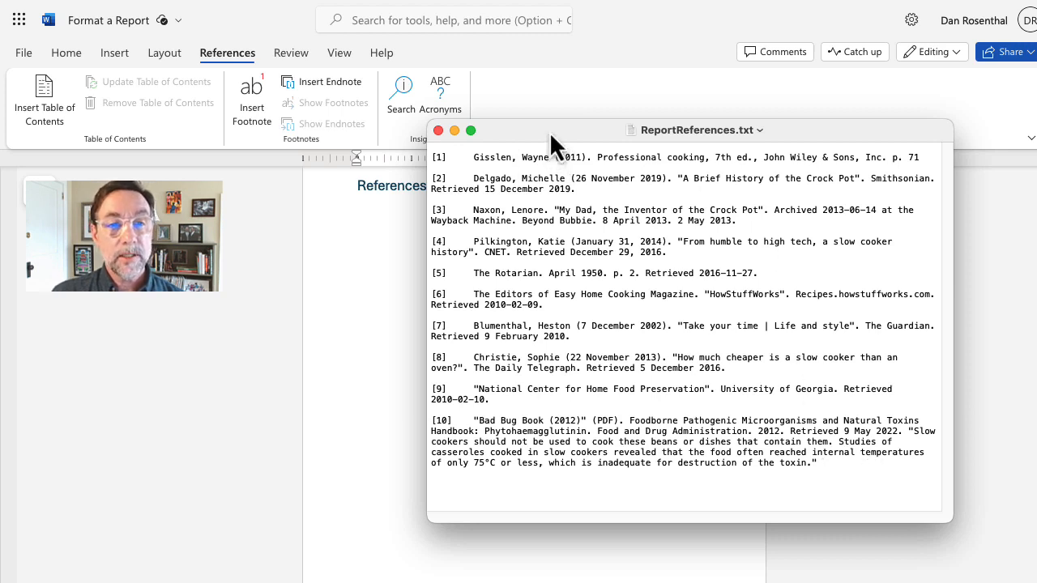
left_click_drag(549, 131, 1036, 194)
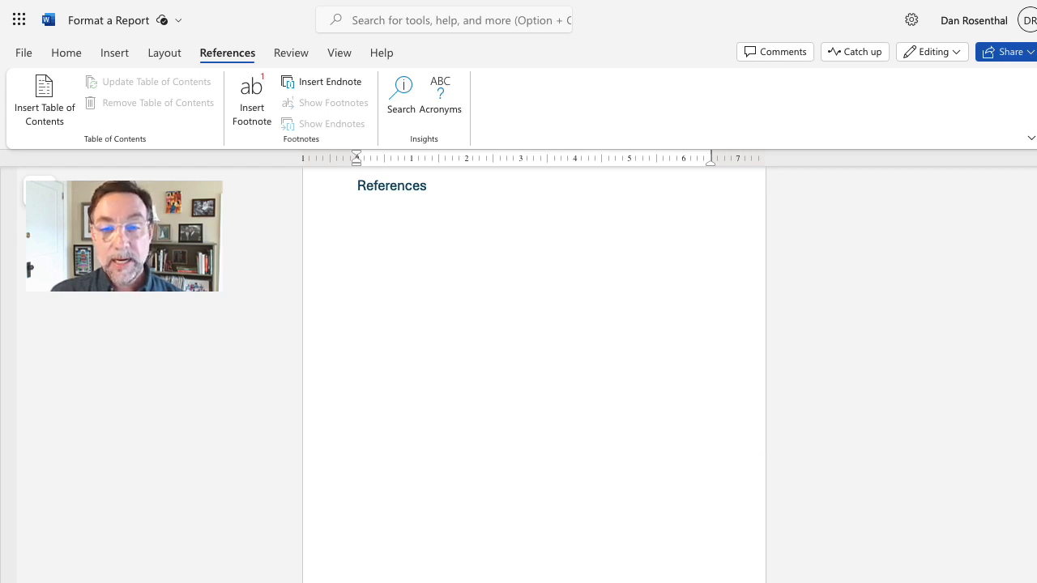
Step: Zoom in on the Introduction and place the cursor right after the [1] following 'frying.'
scroll(533, 373, "up", 20)
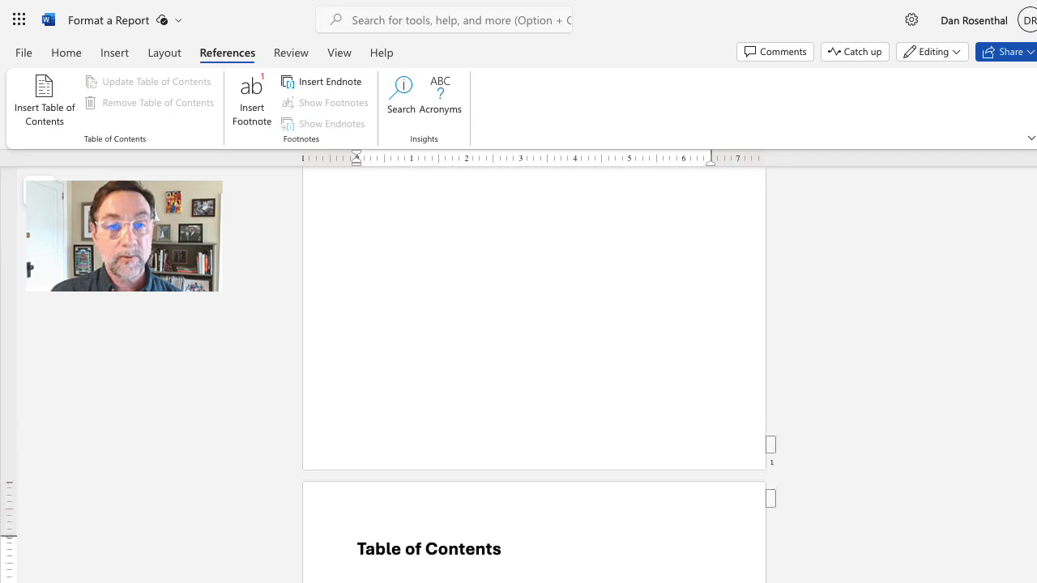
scroll(534, 373, "down", 12)
scroll(926, 416, "down", 5)
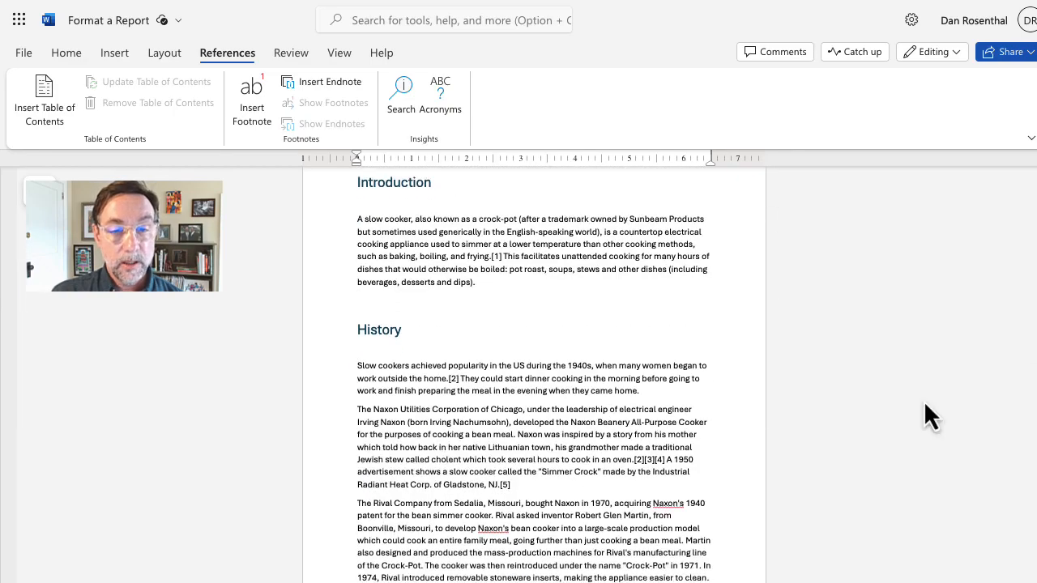
left_click(815, 582)
left_click(815, 582)
left_click(815, 582)
left_click(814, 582)
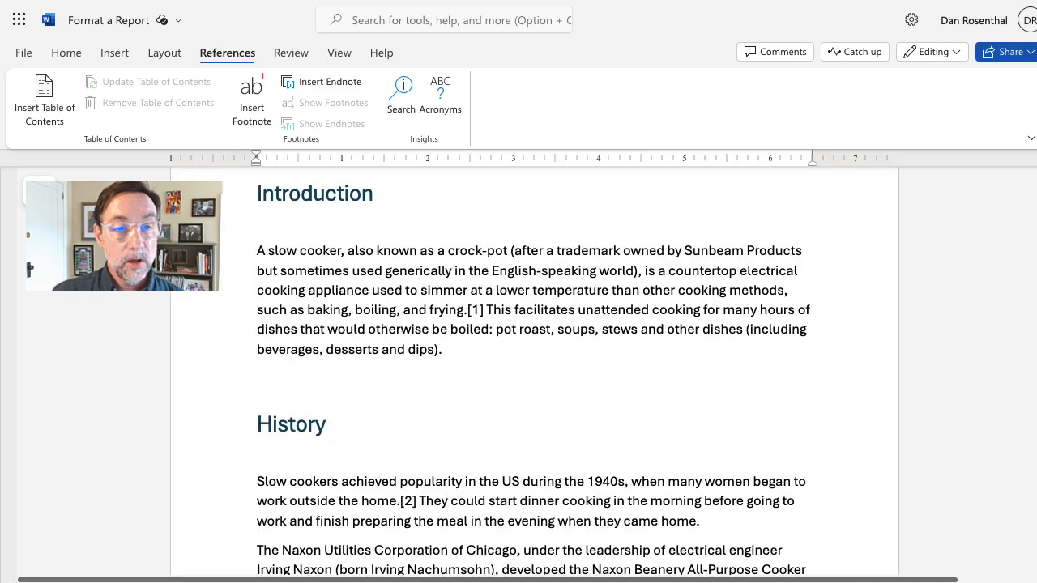
left_click(485, 309)
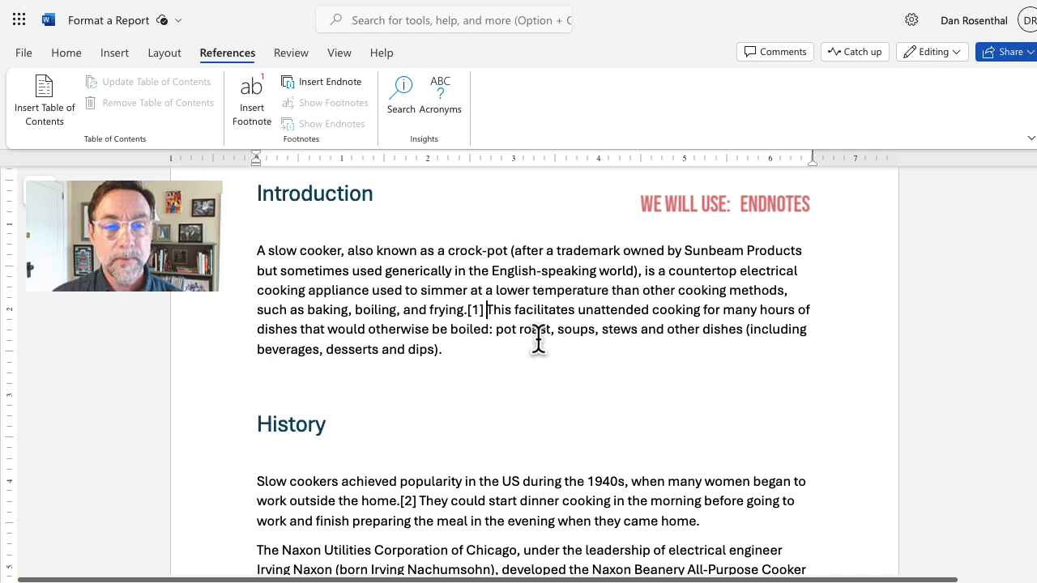
Step: Delete the manual [1] after 'frying.' and insert an endnote in its place
key("BackSpace")
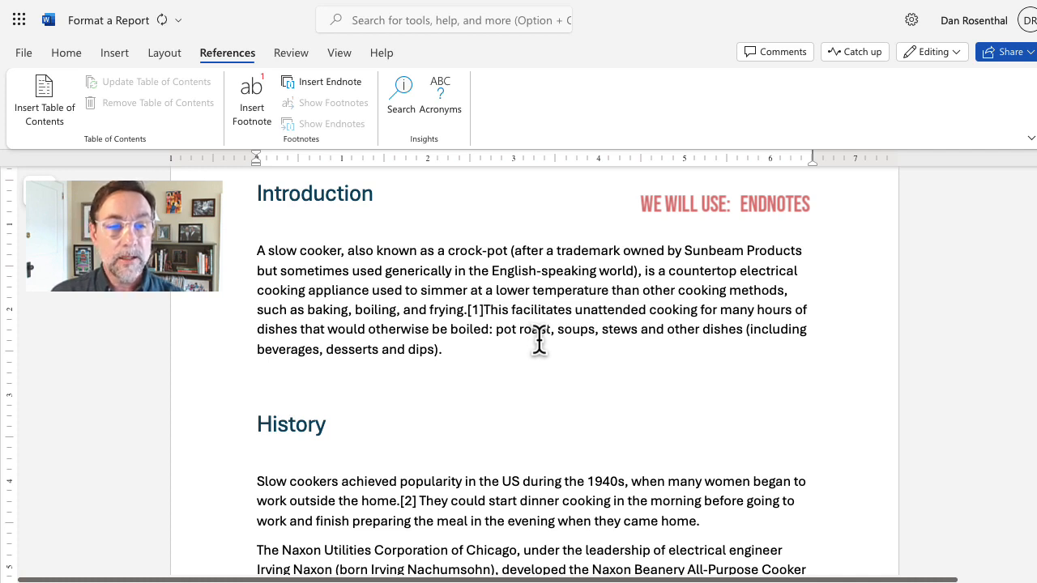
key("BackSpace")
key("BackSpace")
key("BackSpace")
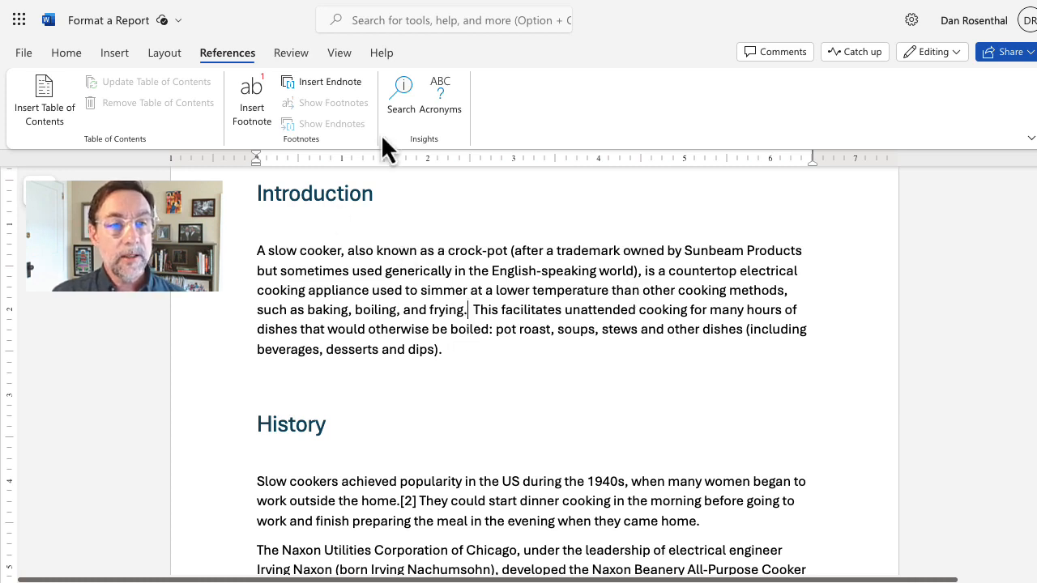
left_click(342, 81)
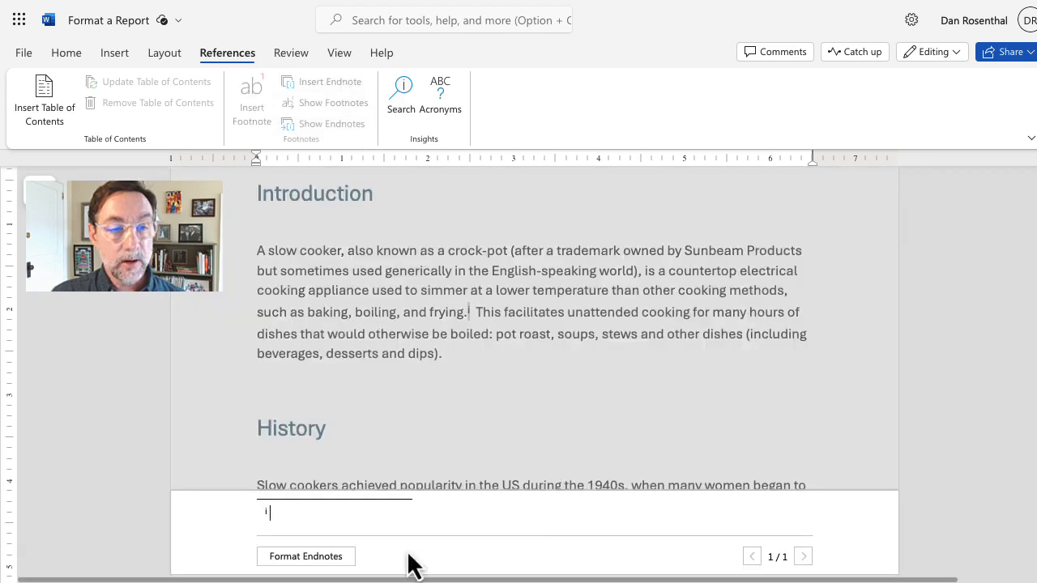
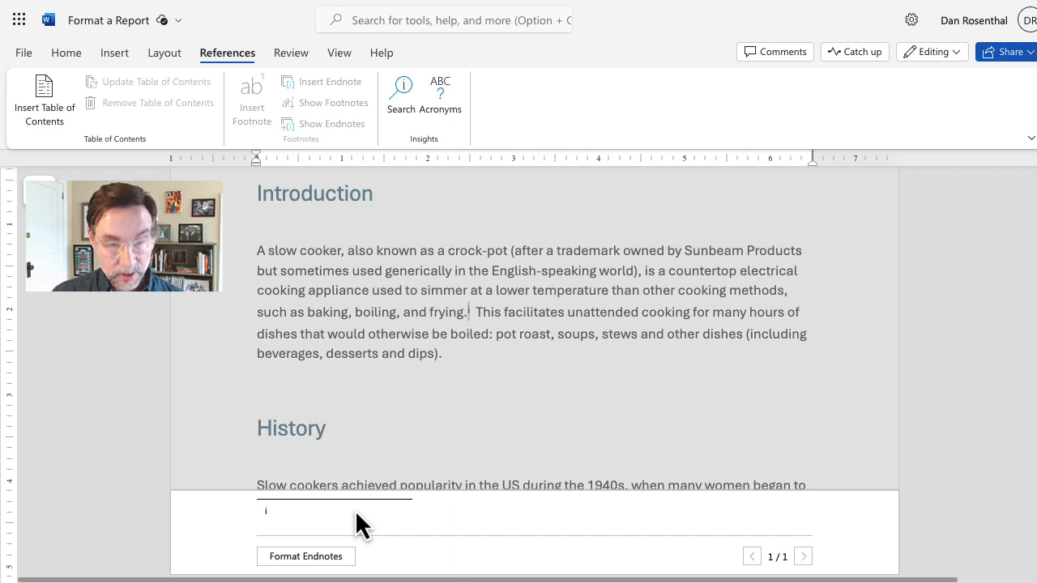
Step: Paste the Professional cooking, 7th ed., p. 71 citation into endnote i and return to the report text
type("Gisslen, Wayne (2011). Professional cooking, 7th ed., John Wiley & Sons, Inc. p. 71")
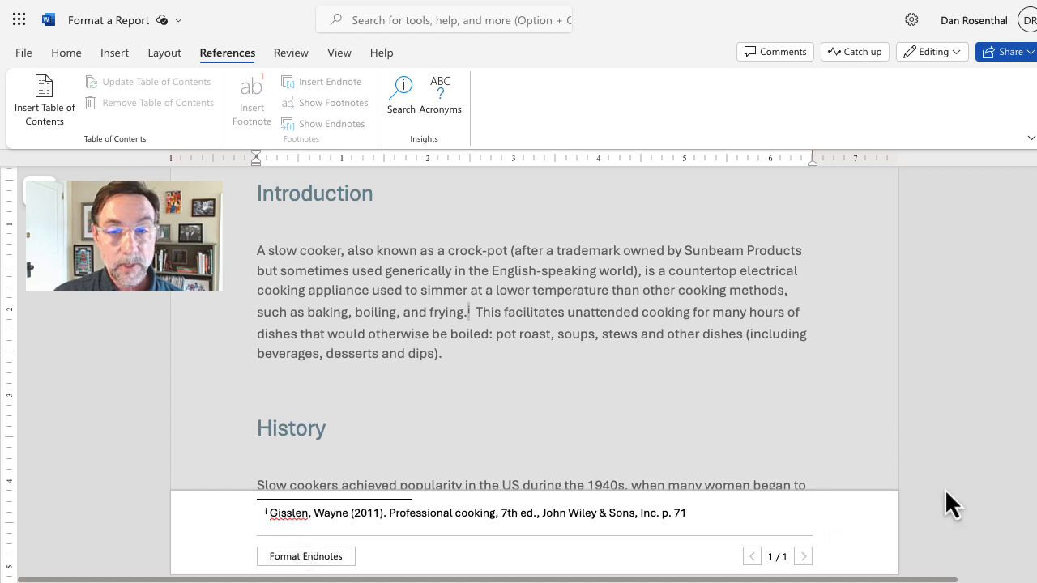
key("Escape")
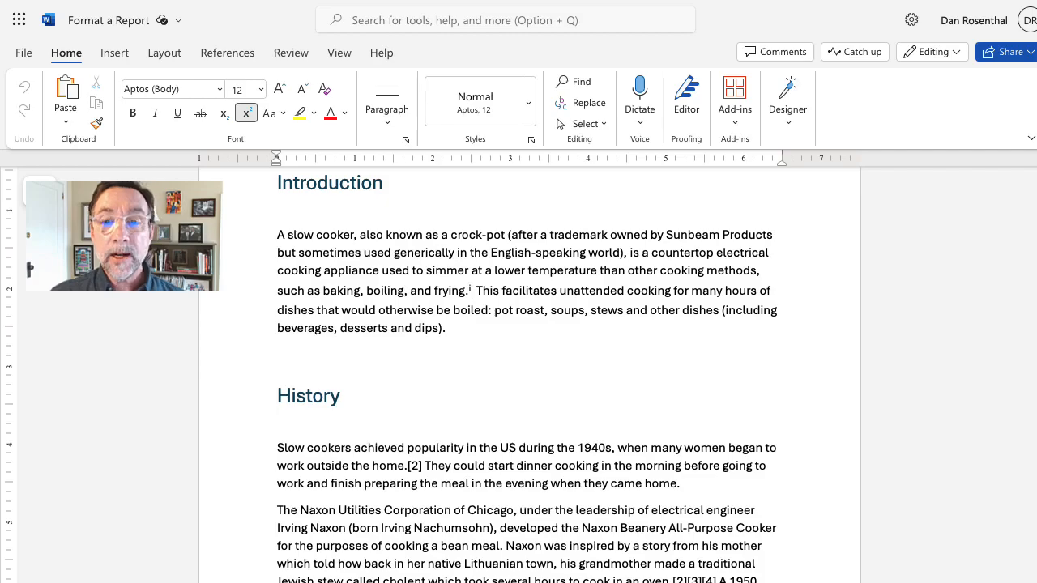
Step: Check the References page, then switch the report to Reading View from the View tab
left_click_drag(1035, 317, 1035, 567)
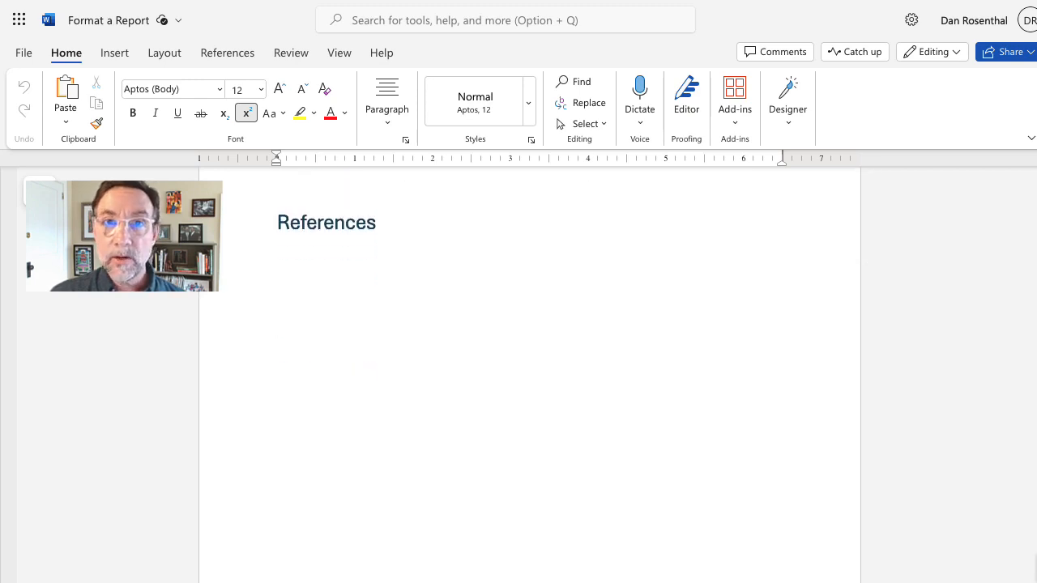
scroll(1035, 559, "up", 2)
left_click_drag(1035, 558, 1024, 205)
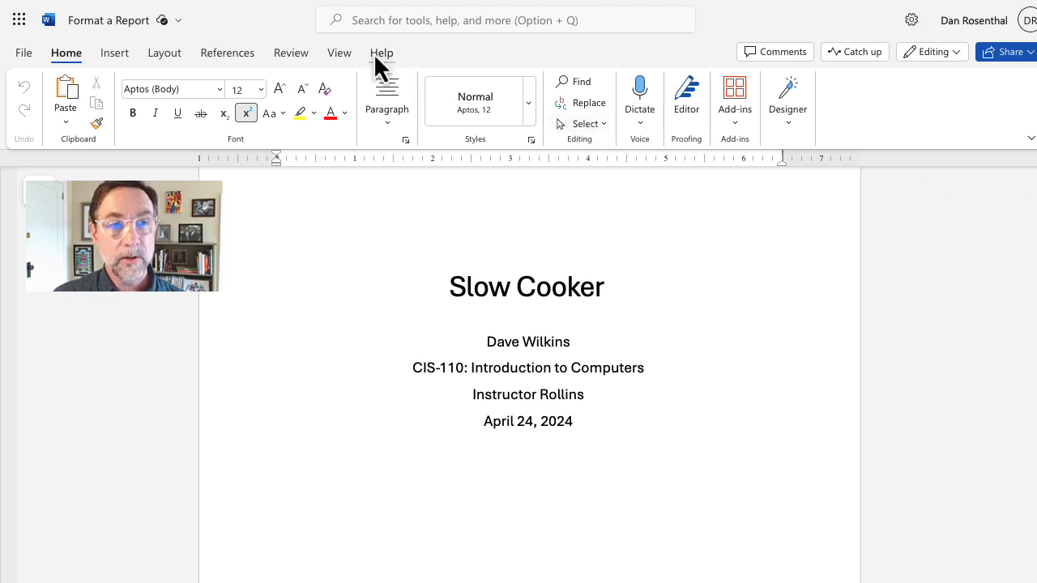
left_click(342, 56)
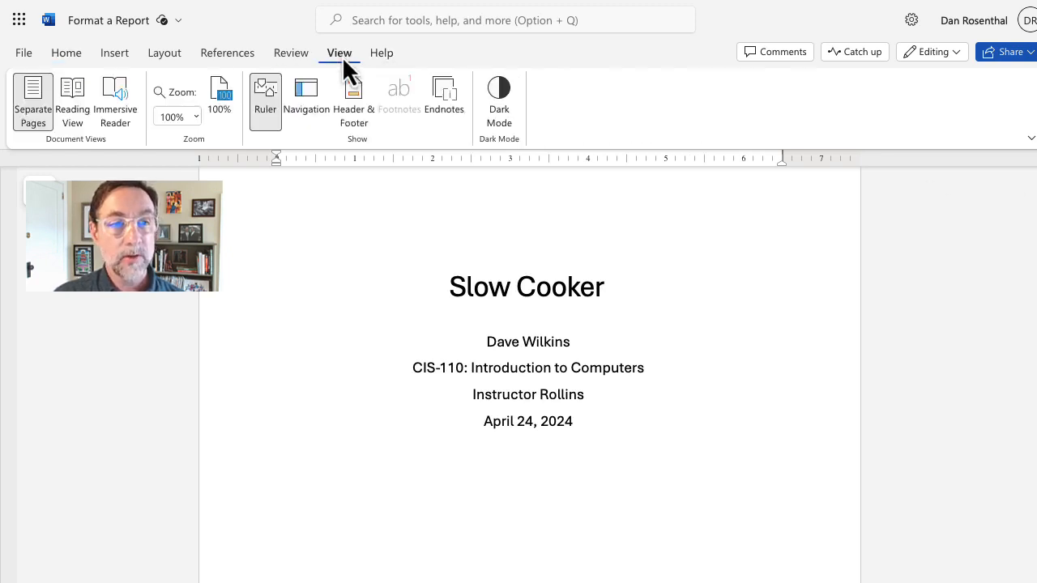
left_click(74, 112)
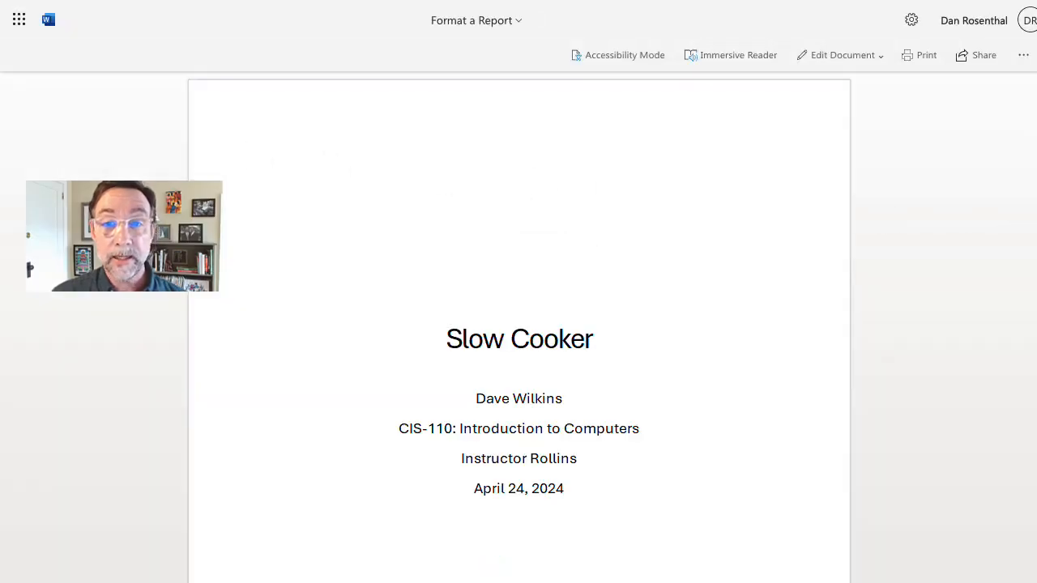
Step: Scroll through Reading View to confirm the Professional cooking endnote on References, then open Edit Document
scroll(518, 324, "down", 5)
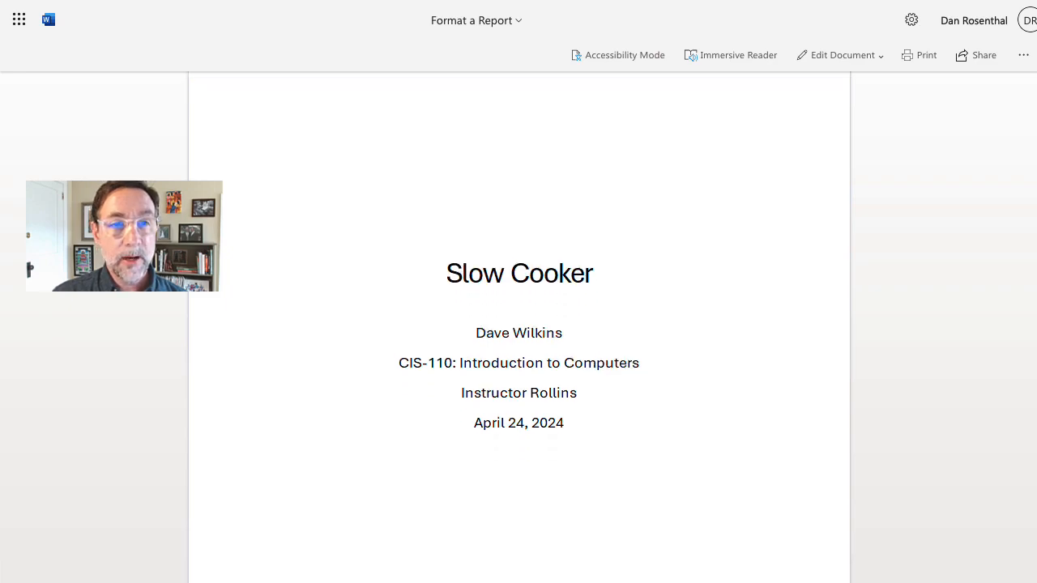
scroll(519, 324, "down", 12)
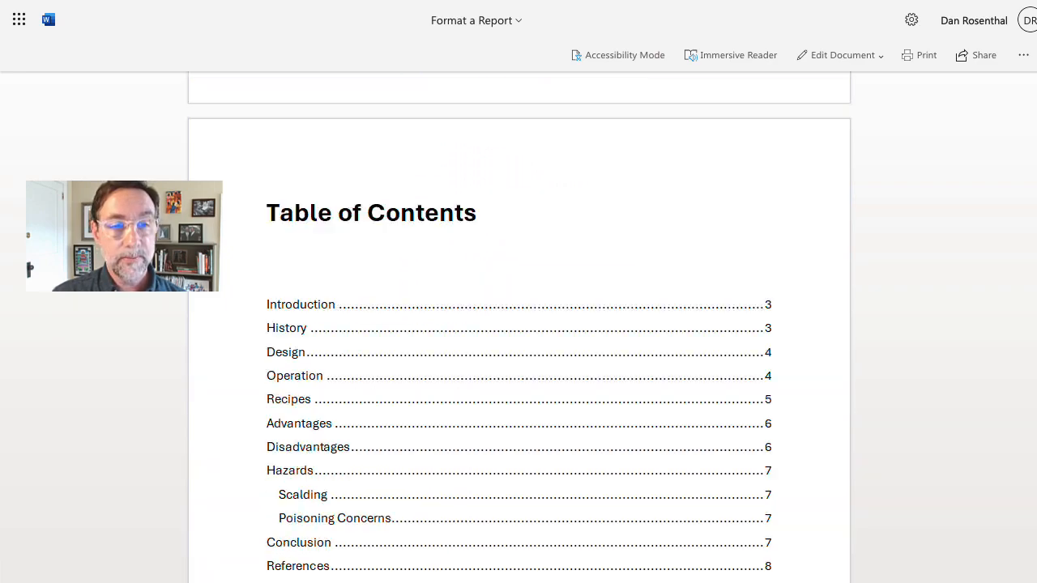
scroll(518, 324, "down", 20)
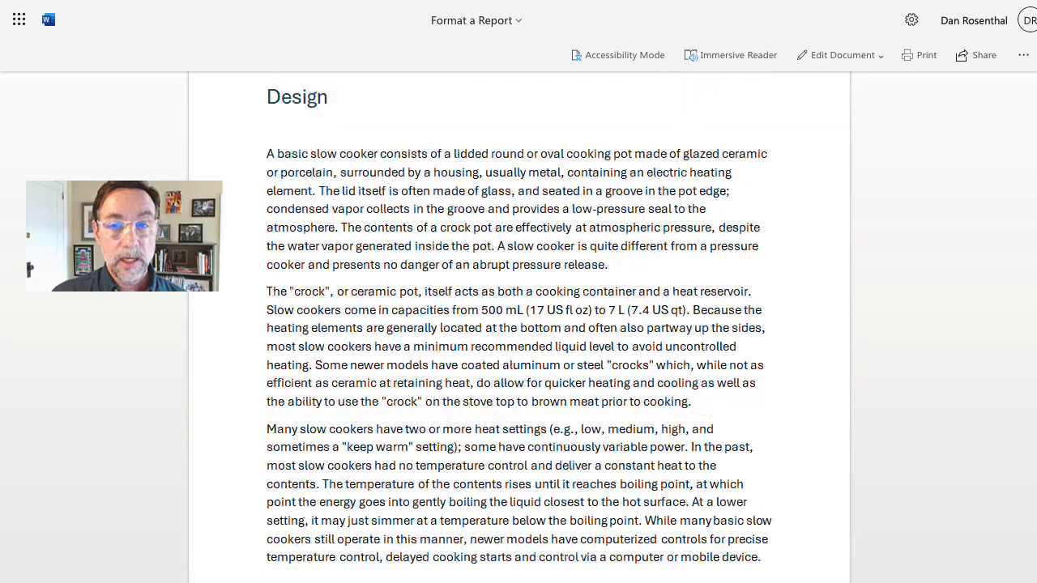
scroll(519, 324, "down", 20)
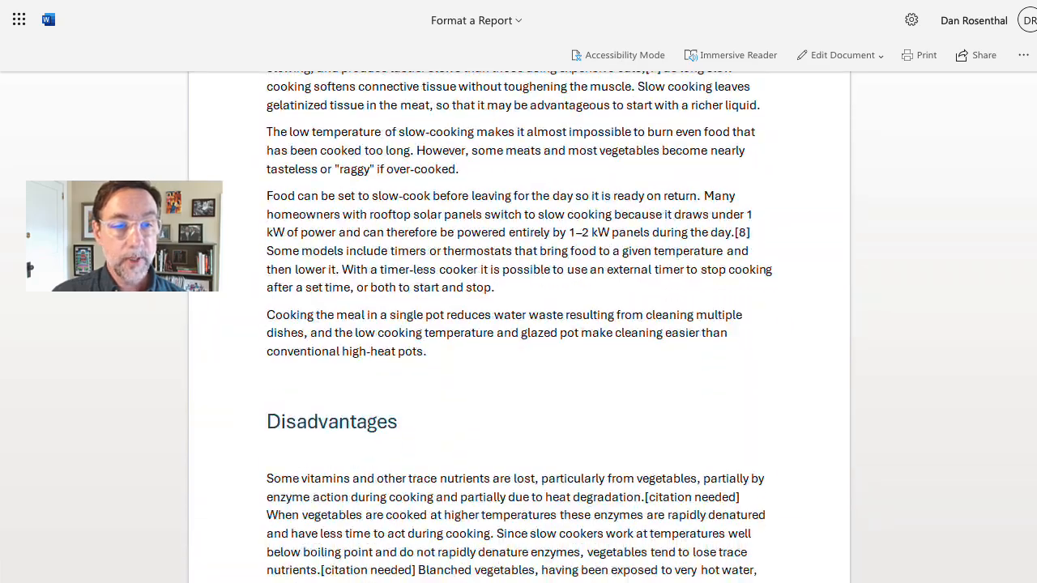
scroll(519, 324, "down", 8)
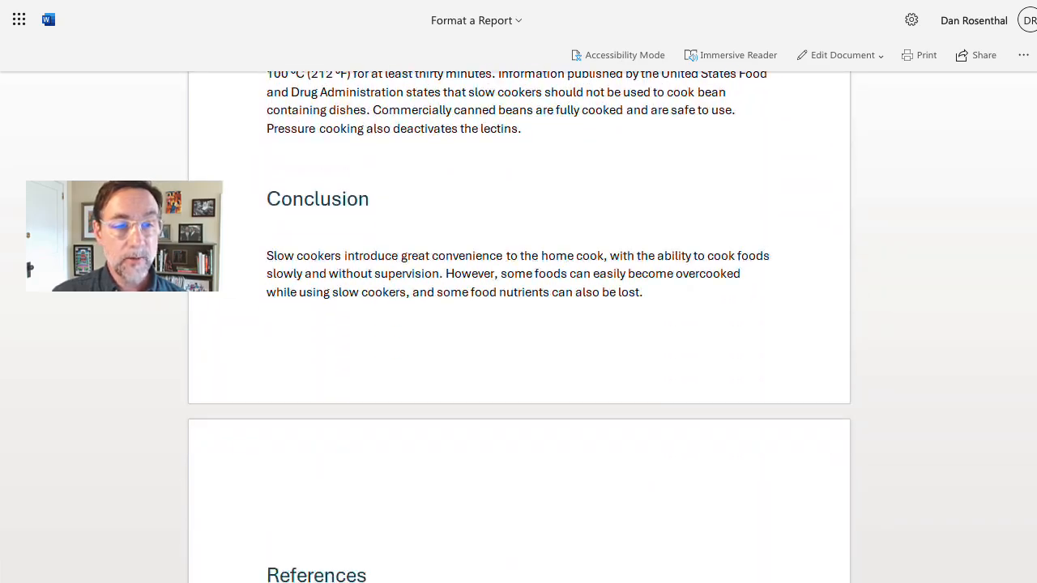
scroll(546, 531, "down", 1)
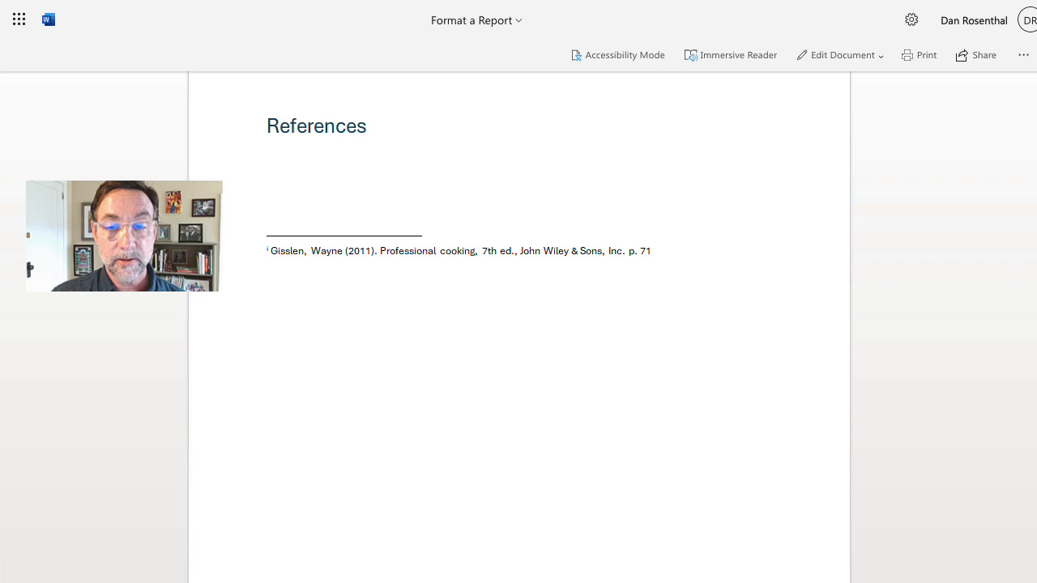
left_click_drag(1036, 526, 1035, 81)
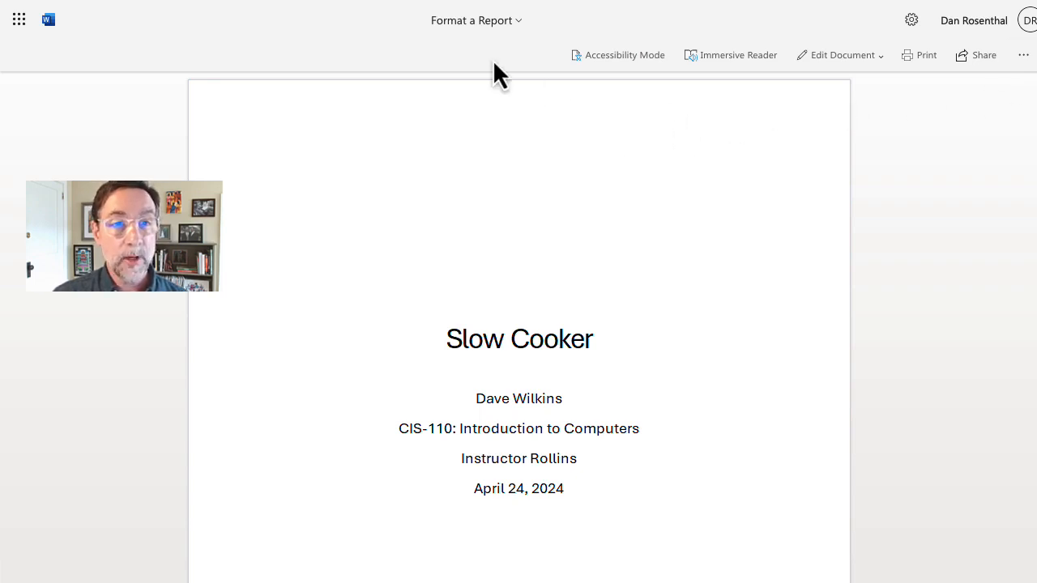
left_click(849, 73)
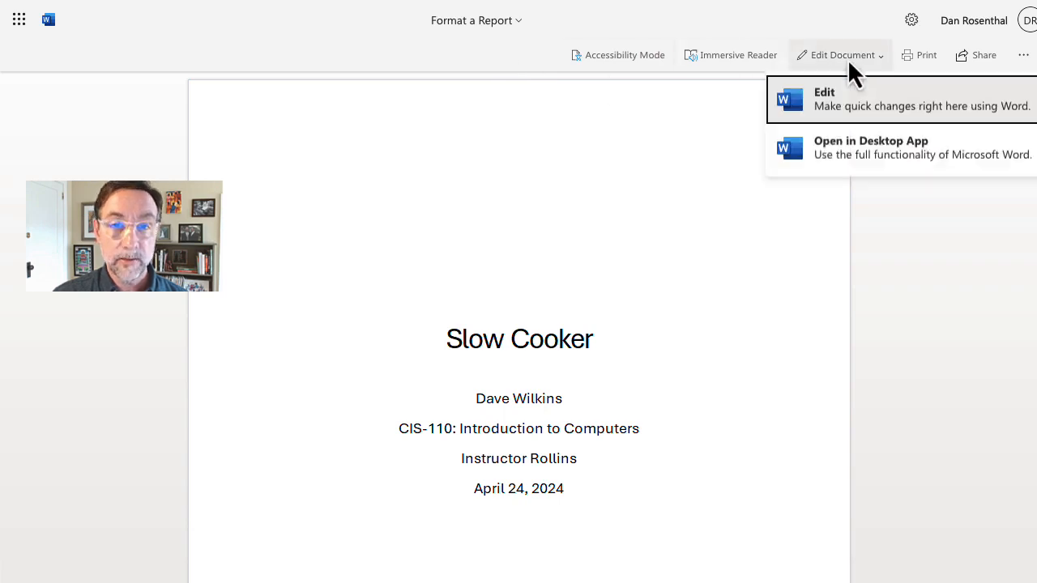
Step: Return to editing, dismiss the Editor score panel, and scroll down to the History section
left_click(852, 108)
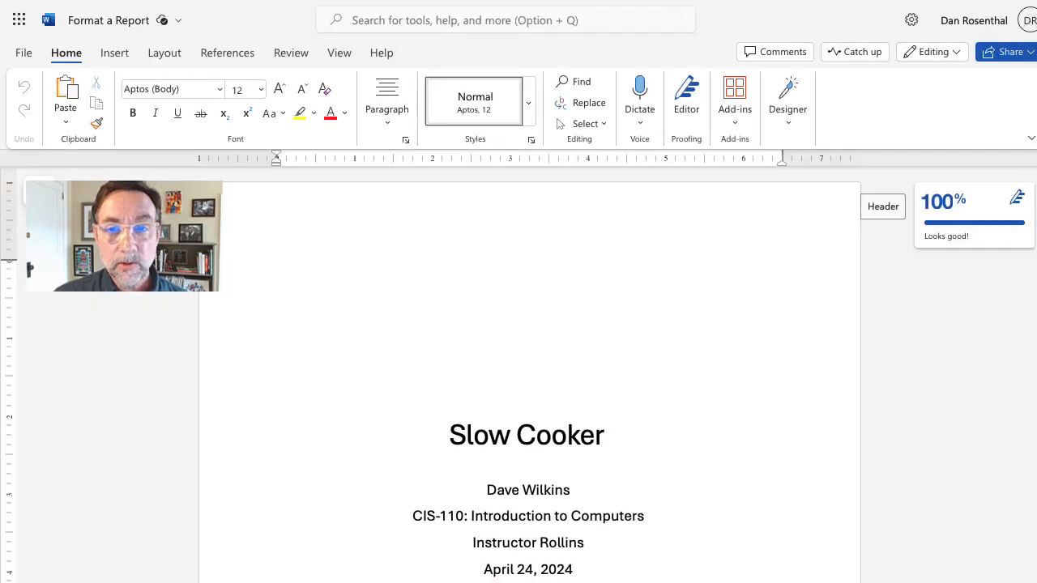
left_click(1015, 204)
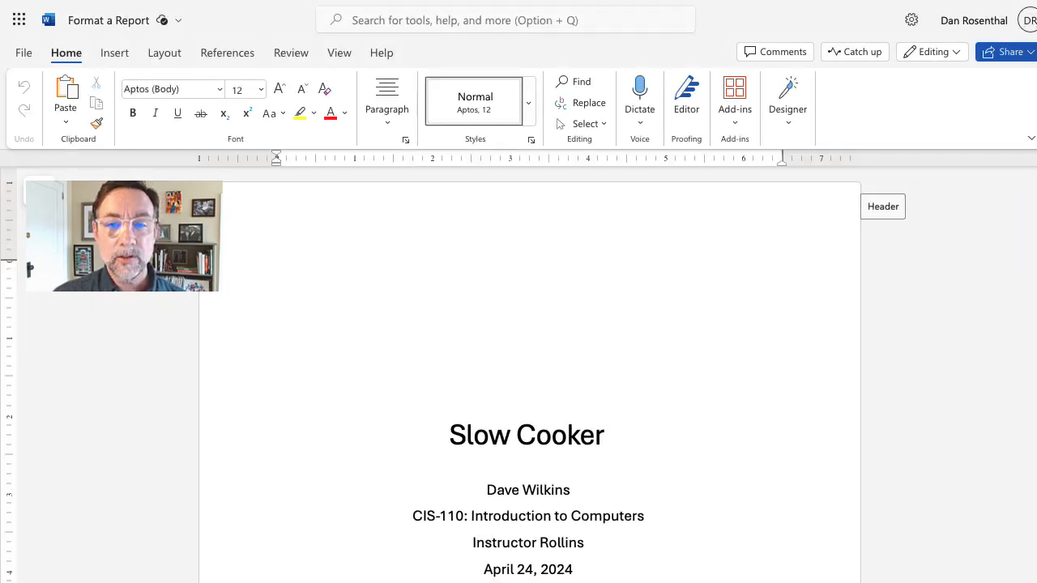
scroll(1034, 263, "down", 15)
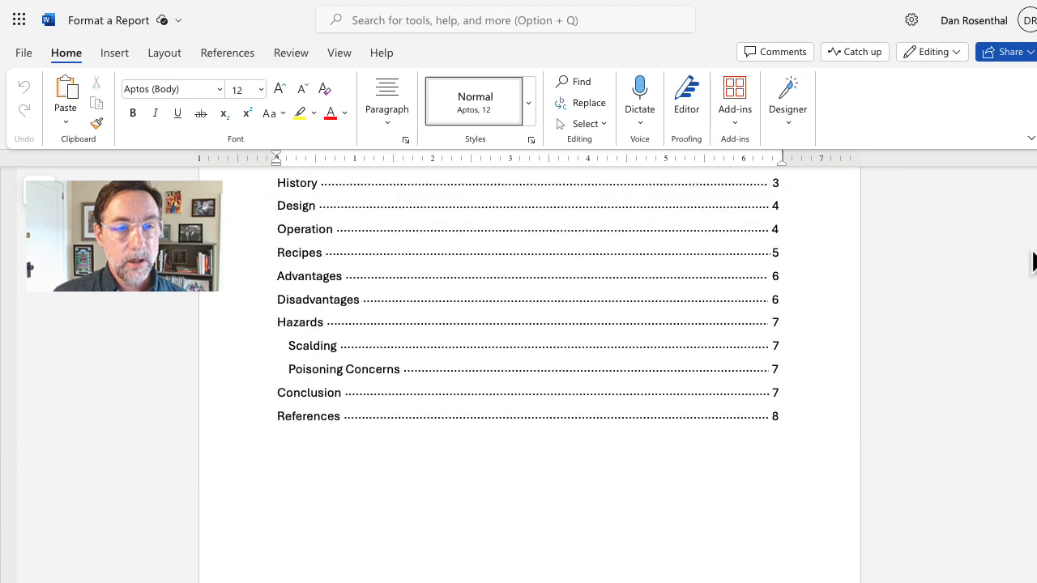
scroll(1034, 264, "down", 10)
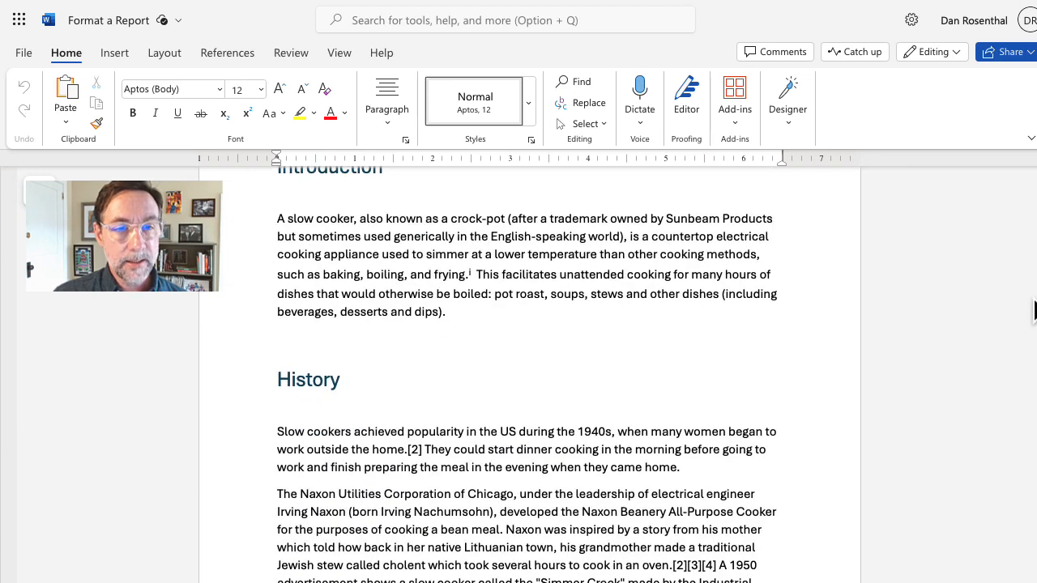
scroll(1034, 311, "down", 4)
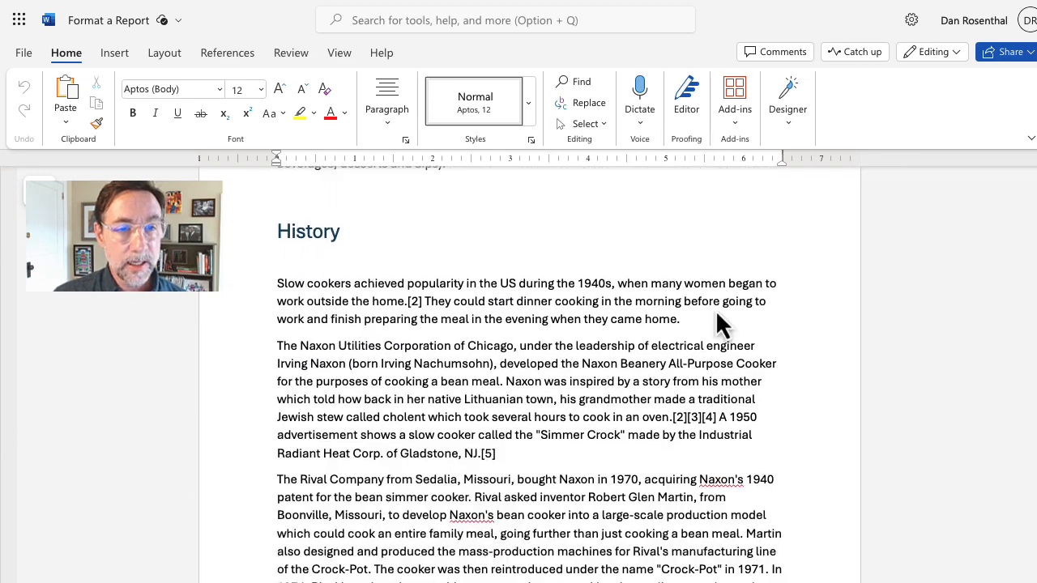
Step: Replace [2] after 'home.' with endnote ii citing the Smithsonian crock-pot history article
left_click(422, 301)
key("BackSpace")
key("BackSpace")
key("BackSpace")
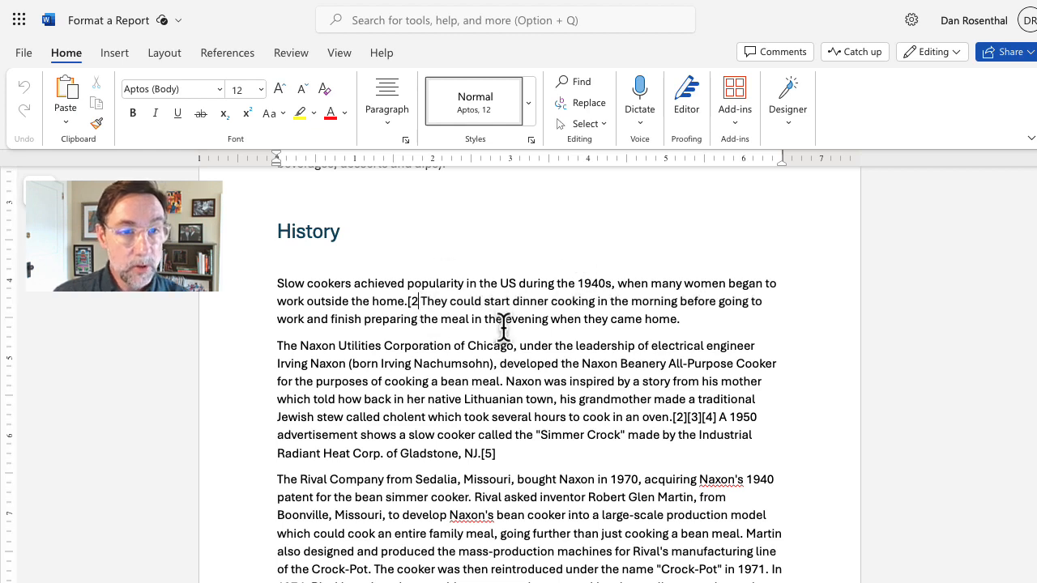
key("BackSpace")
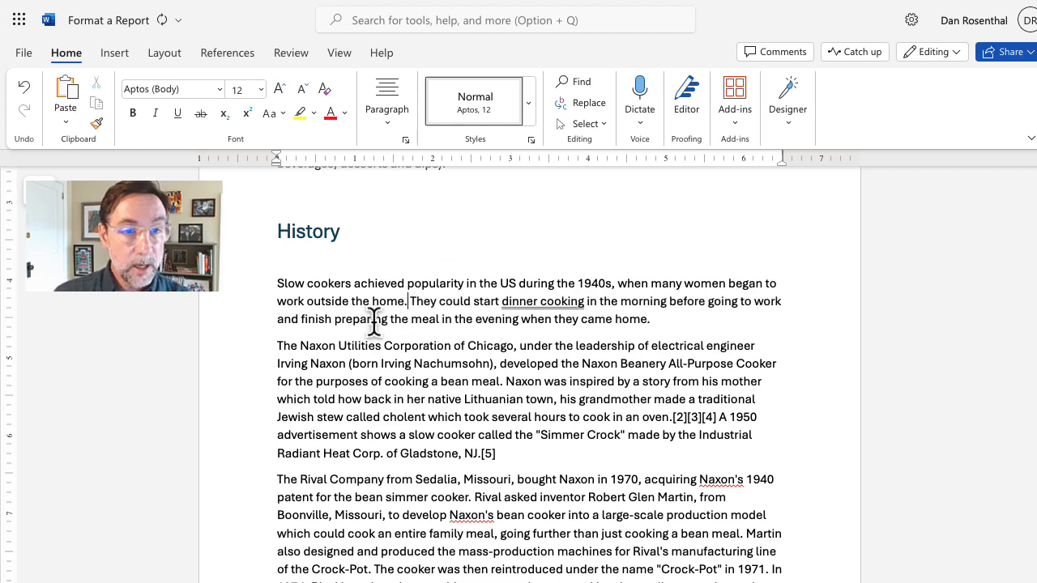
left_click(222, 57)
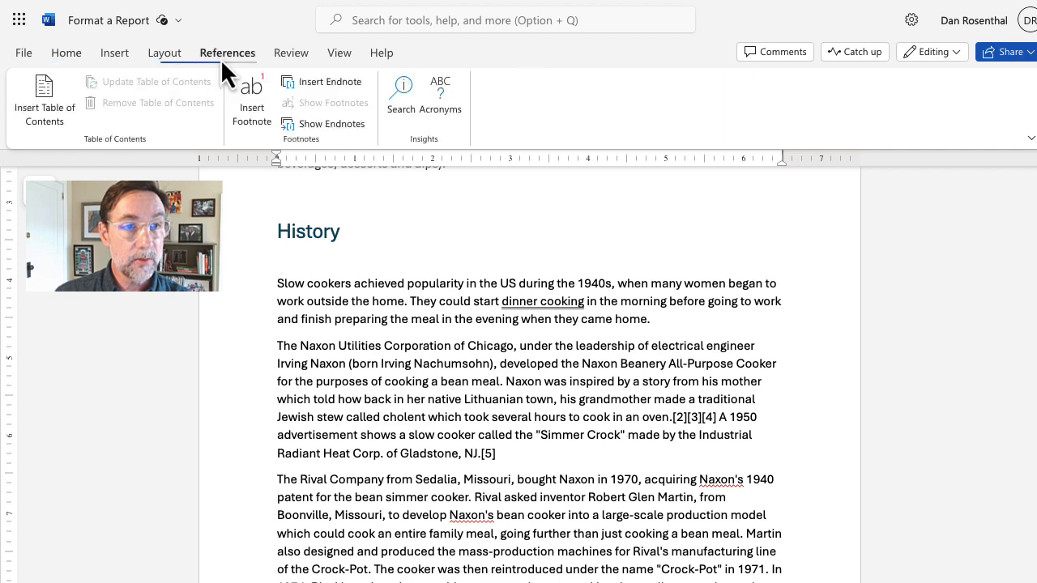
left_click(356, 84)
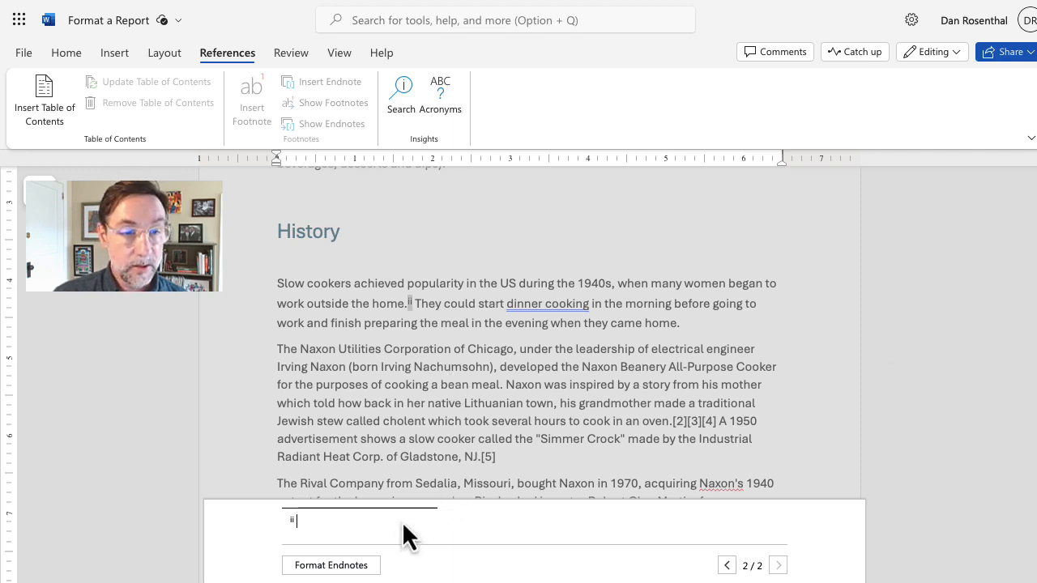
type("Delgado, Michelle (26 November 2019). \"A Brief History of the Crock Pot\". Smithsonian. Retrieved 15 December 2019.")
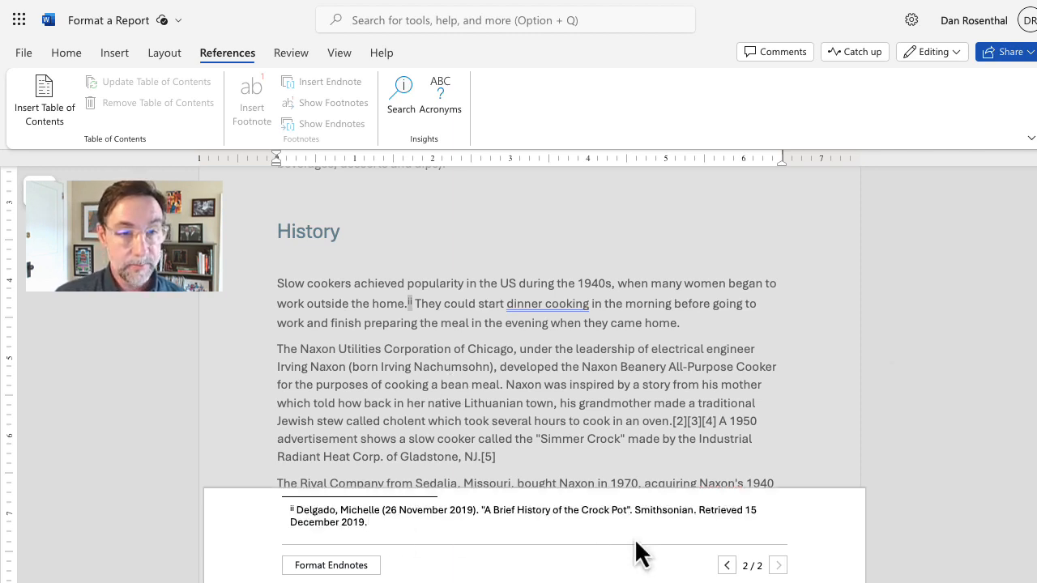
key("Escape")
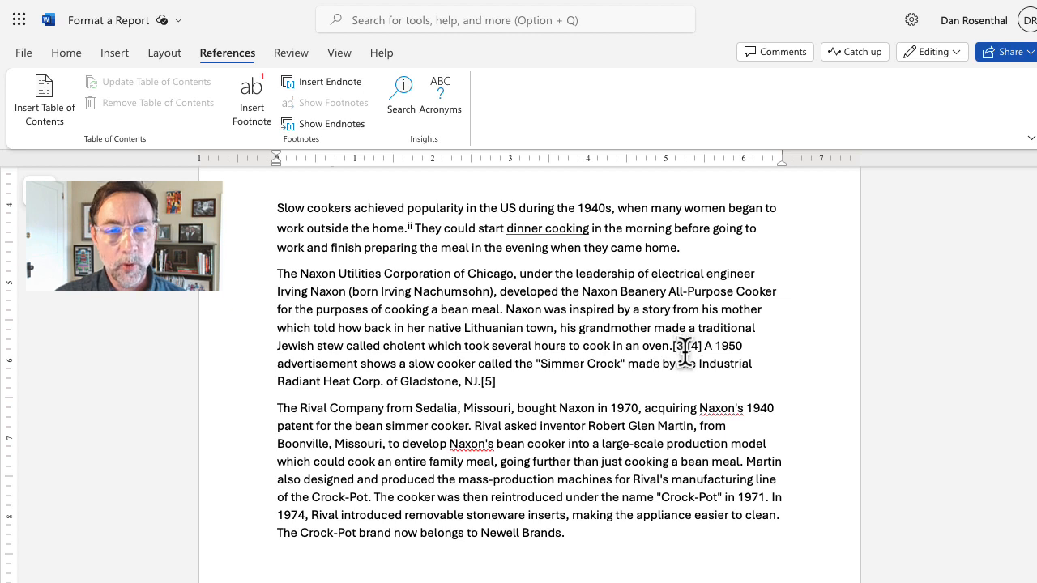
Step: Delete [3][4] after 'oven.' and insert endnote iii citing the archived 'My Dad, the Inventor of the Crock Pot' article
key("BackSpace")
key("BackSpace")
key("BackSpace")
key("BackSpace")
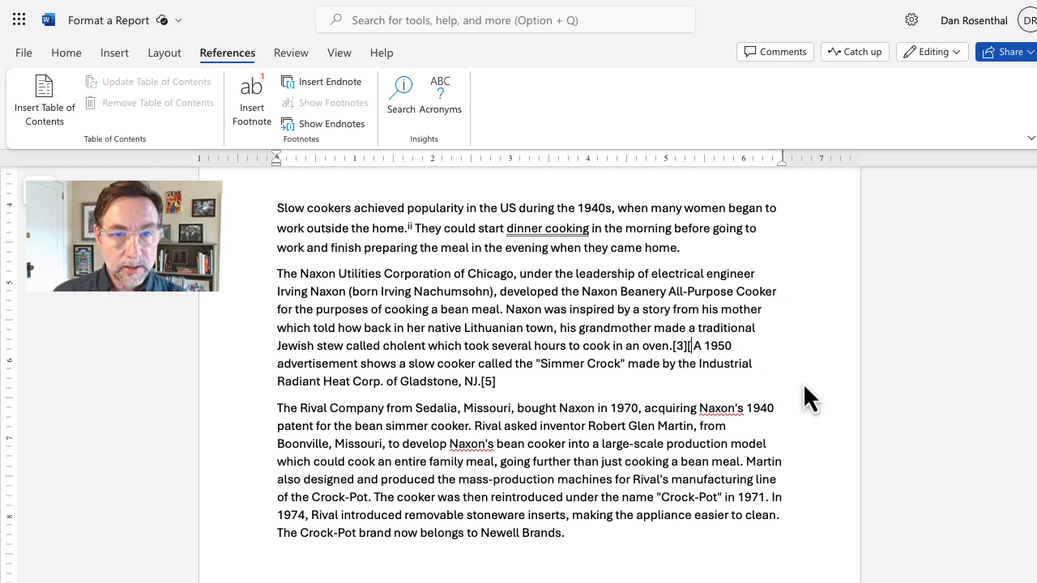
key("BackSpace")
key("BackSpace")
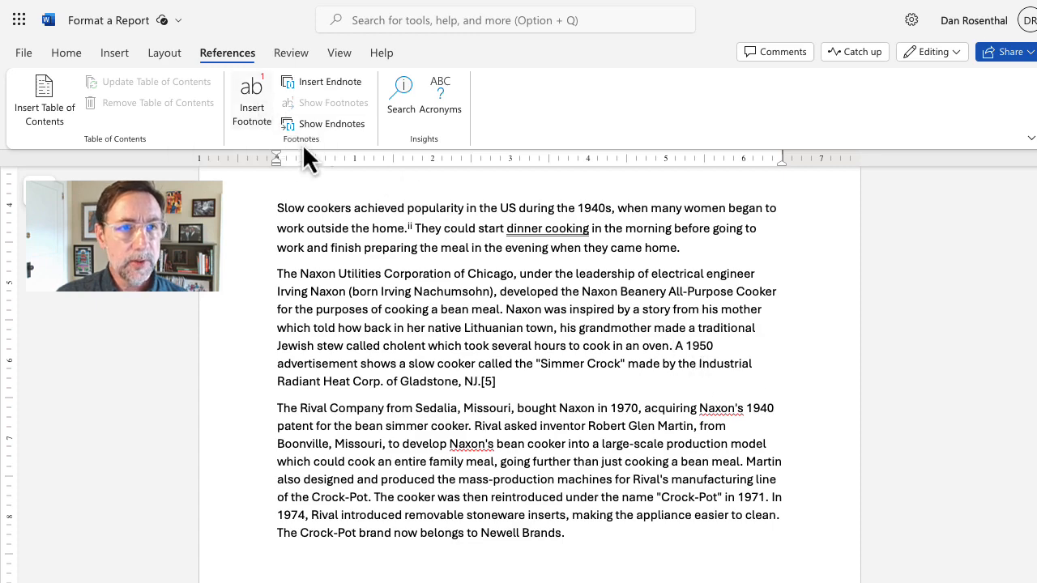
left_click(337, 85)
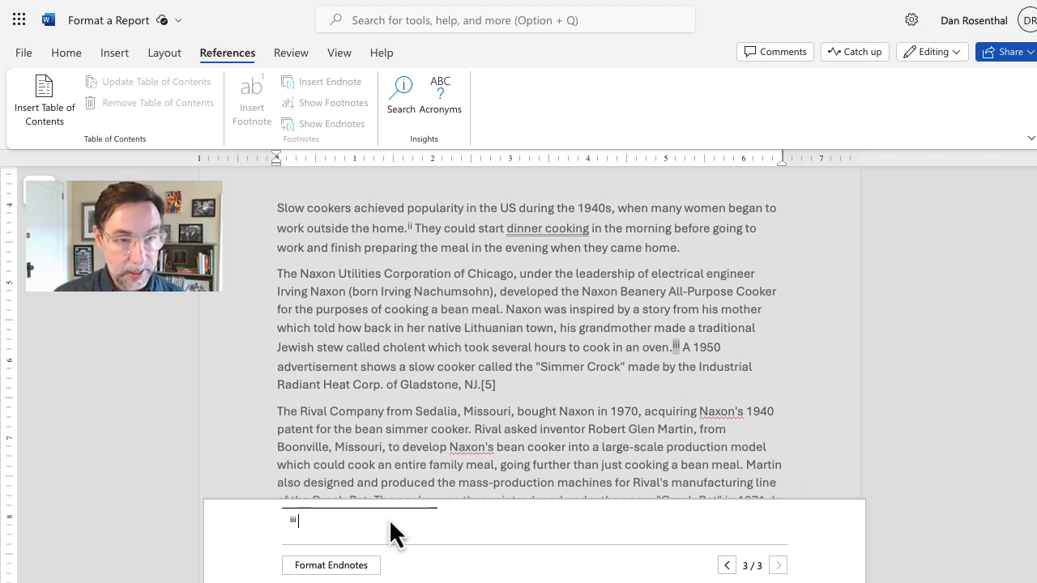
type("Naxon, Lenore. \"My Dad, the Inventor of the Crock Pot\". Archived 2013-06-14 at the Wayback Machine. Beyond Bubbie. 8 April 2013. 2 May 2013.")
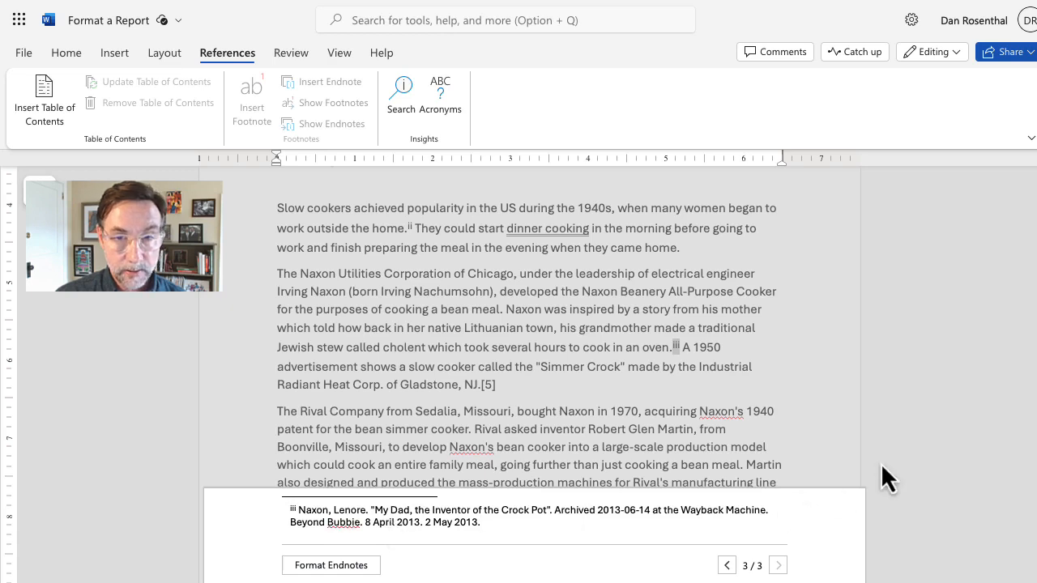
left_click(884, 461)
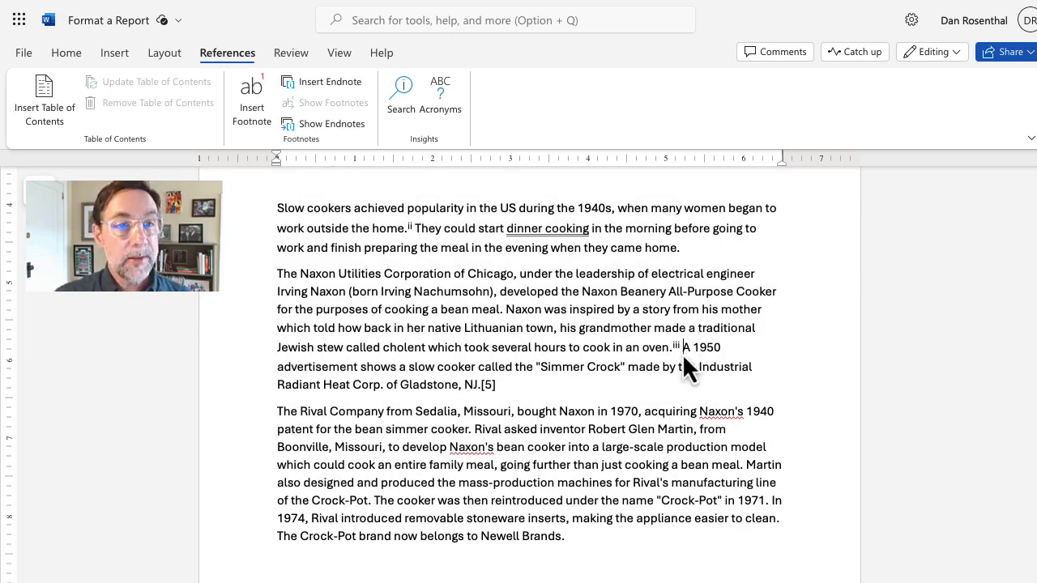
Step: Add endnote iv beside iii with CNET's 'From humble to high tech, a slow cooker history' citation
left_click(333, 83)
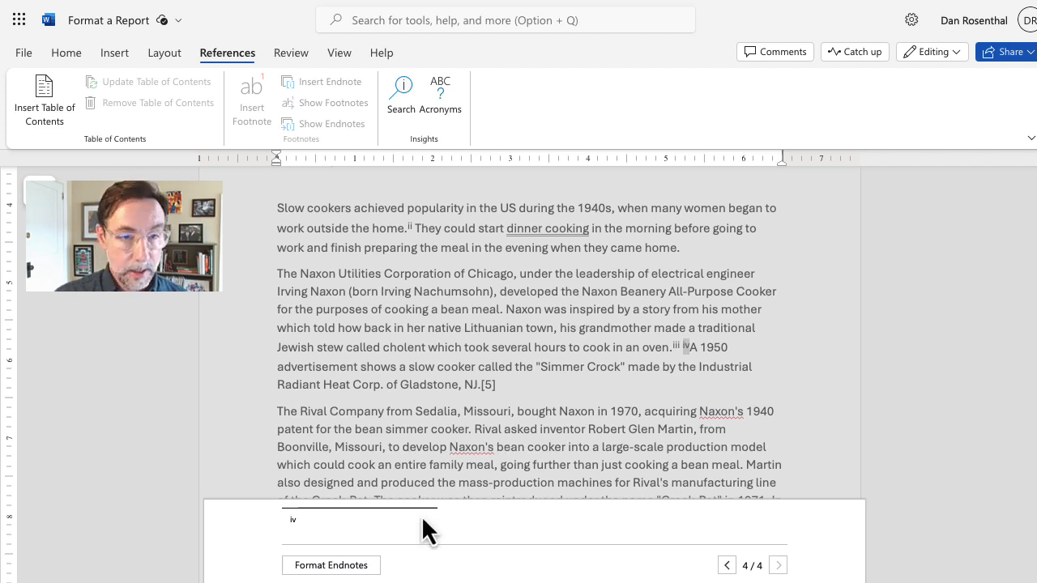
type("Pilkington, Katie (January 31, 2014). \"From humble to high tech, a slow cooker history\". CNET. Retrieved December 29, 2016.")
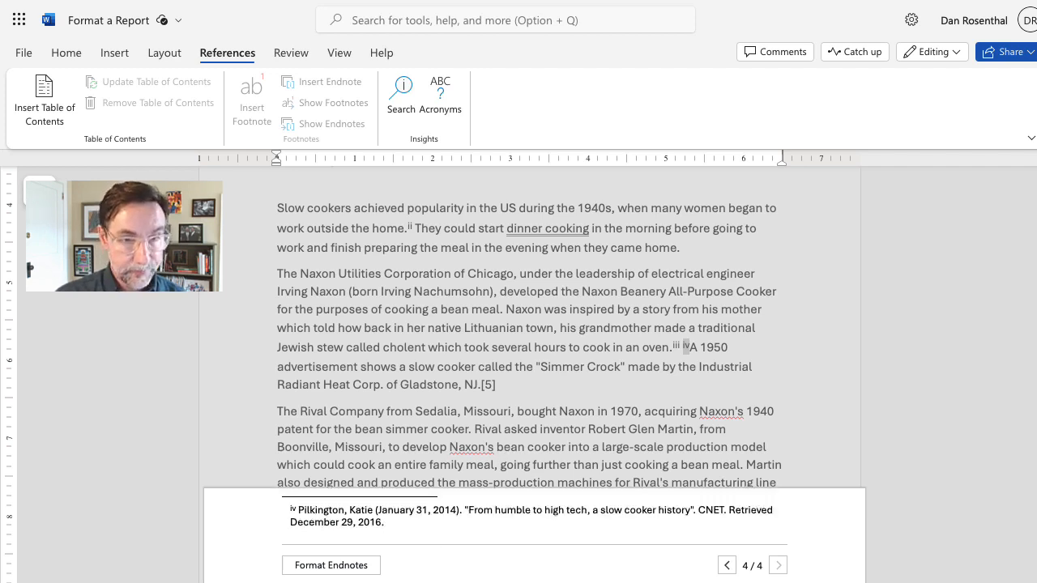
key("Escape")
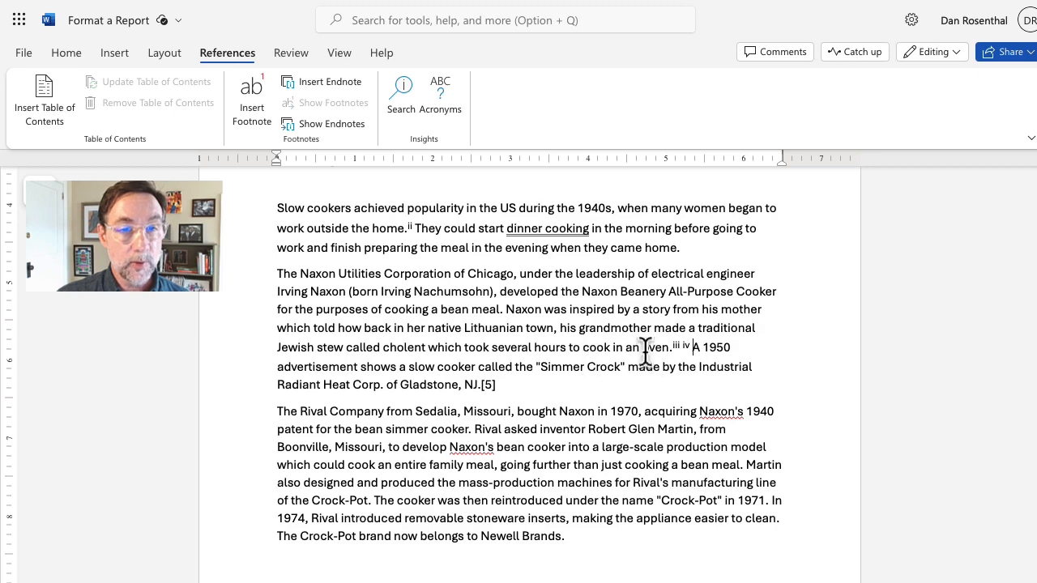
Step: Replace [5] after 'NJ.' with endnote v citing The Rotarian
left_click(502, 391)
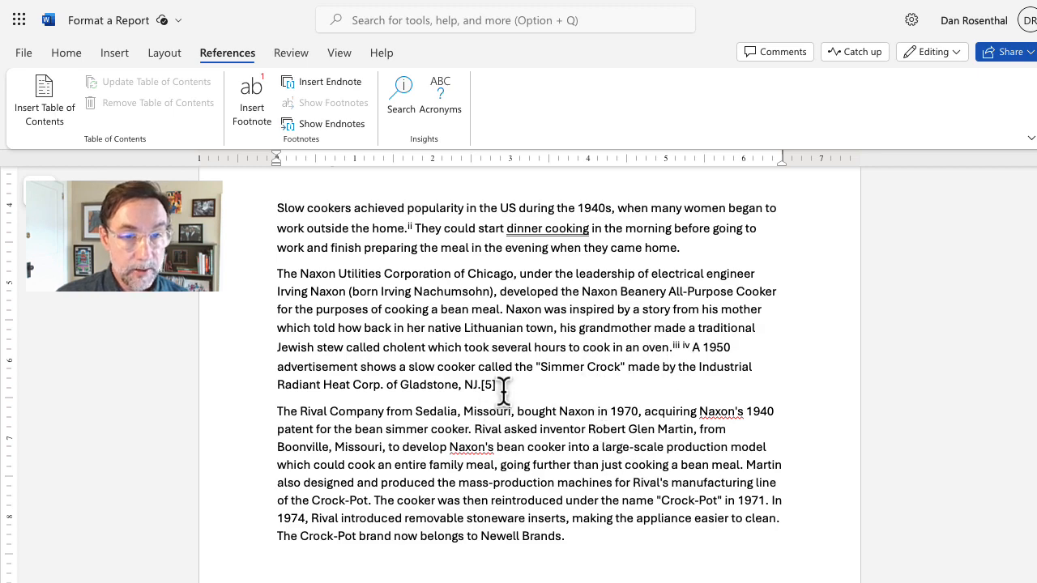
key("BackSpace")
key("BackSpace")
key("BackSpace")
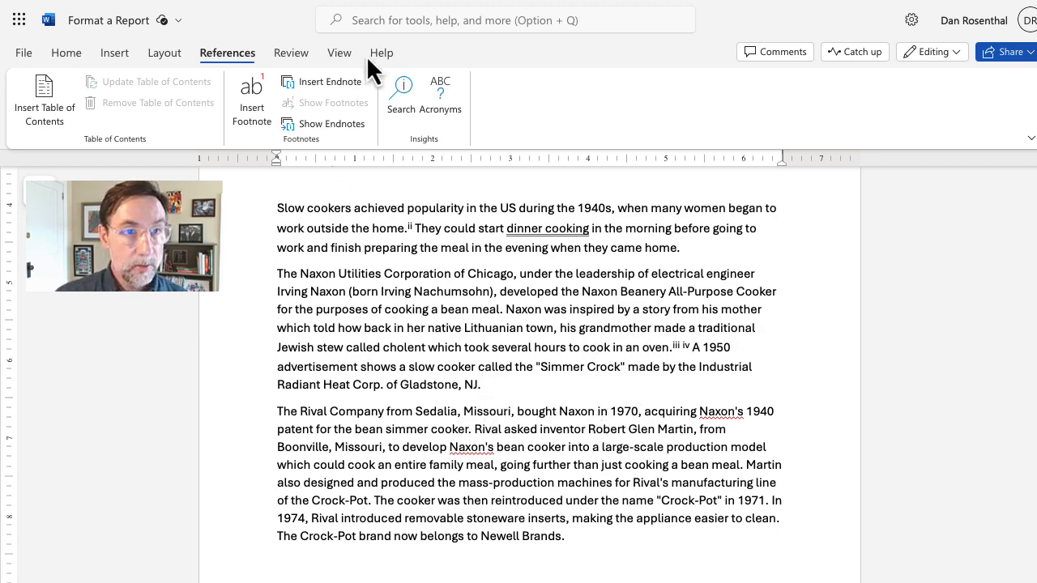
left_click(316, 86)
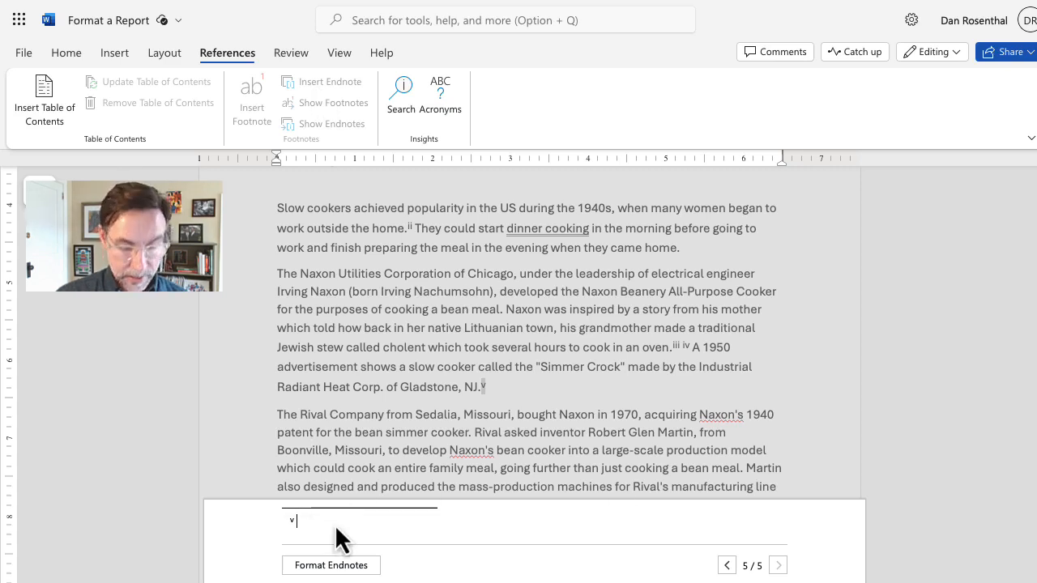
type("The Rotarian. April 1950. p. 2. Retrieved 2016-11-27.")
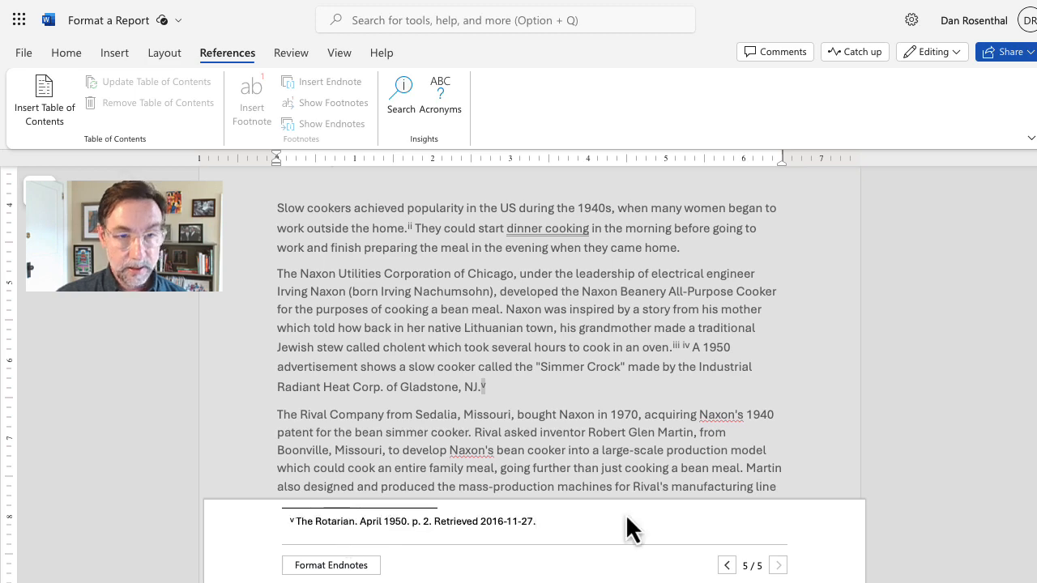
left_click(849, 447)
Step: Replace [6] after 'leached.' with endnote vi citing the HowStuffWorks article
scroll(578, 438, "down", 2)
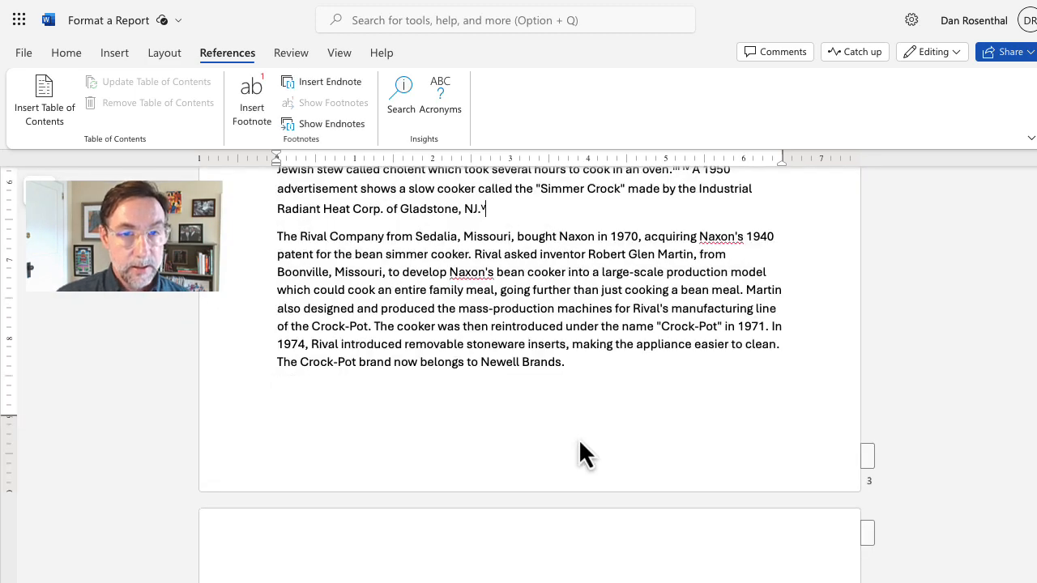
scroll(596, 378, "down", 4)
scroll(596, 378, "down", 2)
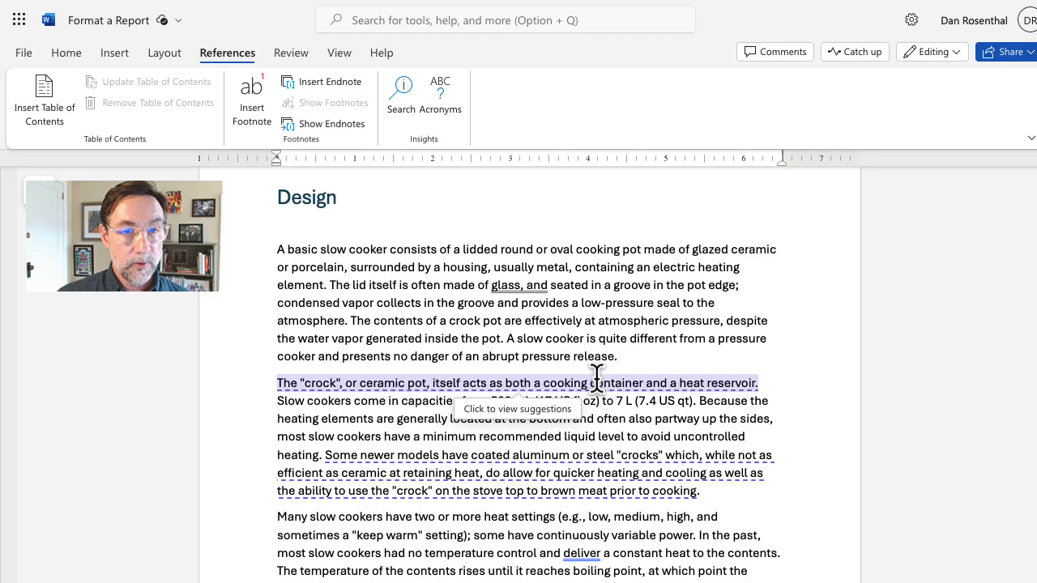
scroll(591, 364, "down", 6)
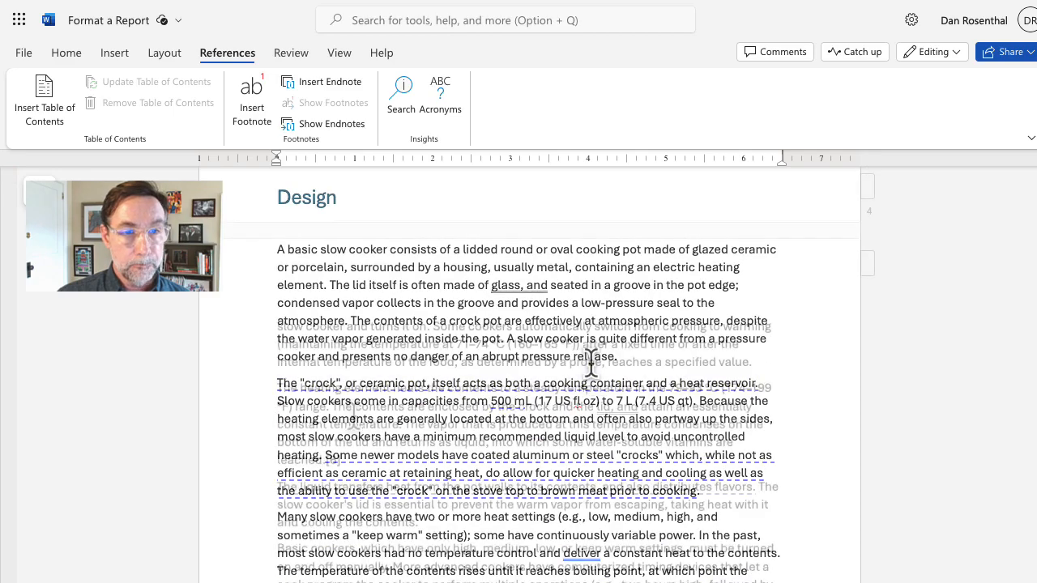
left_click(347, 459)
key("BackSpace")
key("BackSpace")
key("BackSpace")
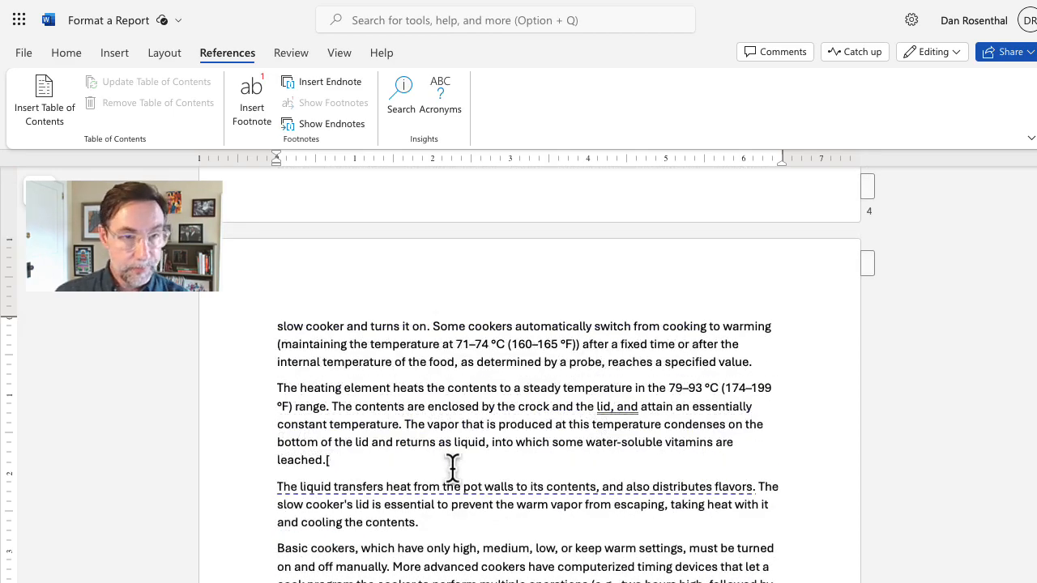
left_click(335, 81)
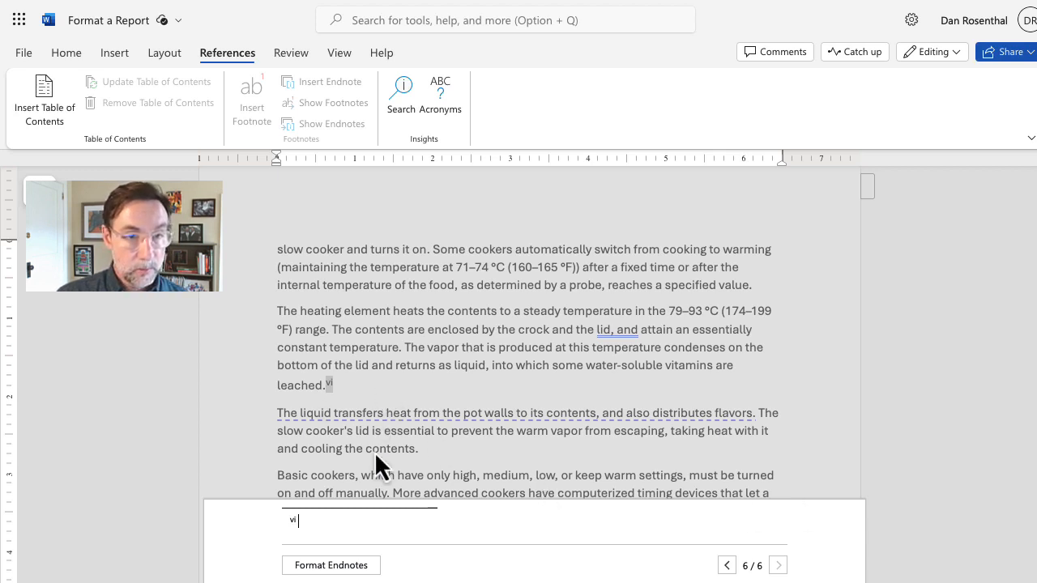
type("The Editors of Easy Home Cooking Magazine. \"HowStuffWorks\". Recipes.howstuffworks.com. Retrieved 2010-02-09.")
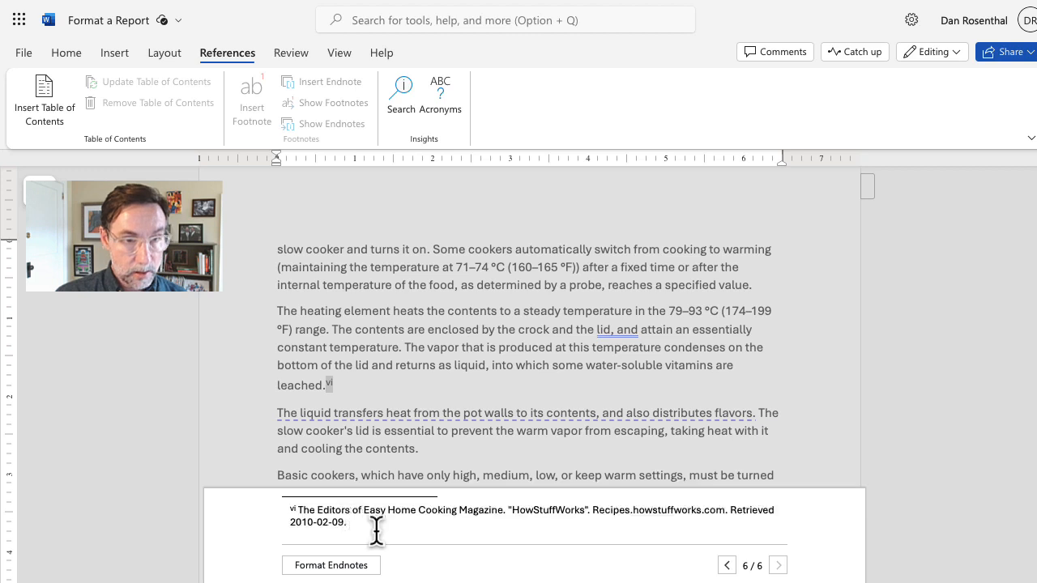
left_click(824, 467)
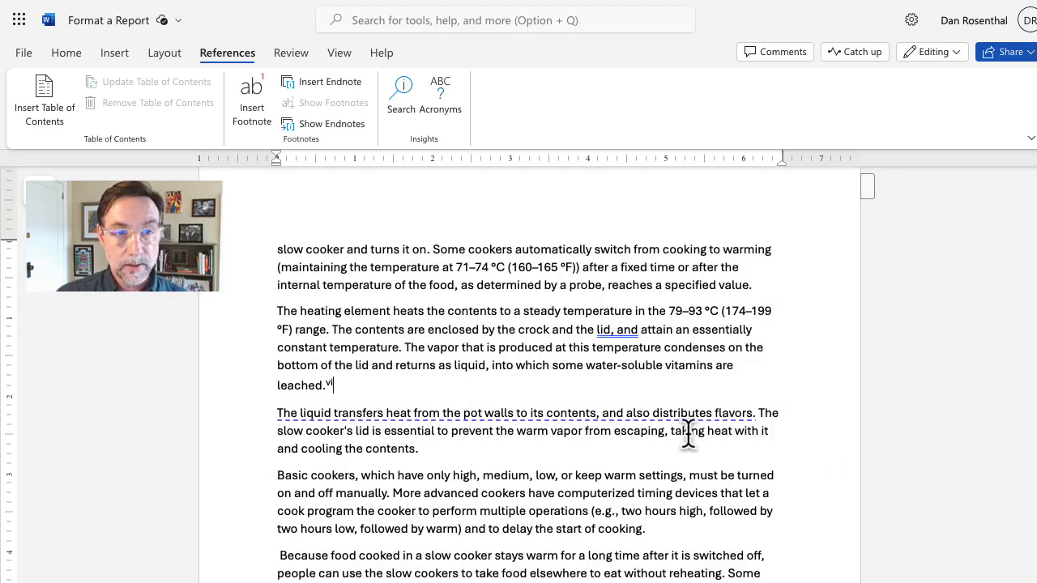
left_click(746, 409, "ctrl")
left_click(800, 403)
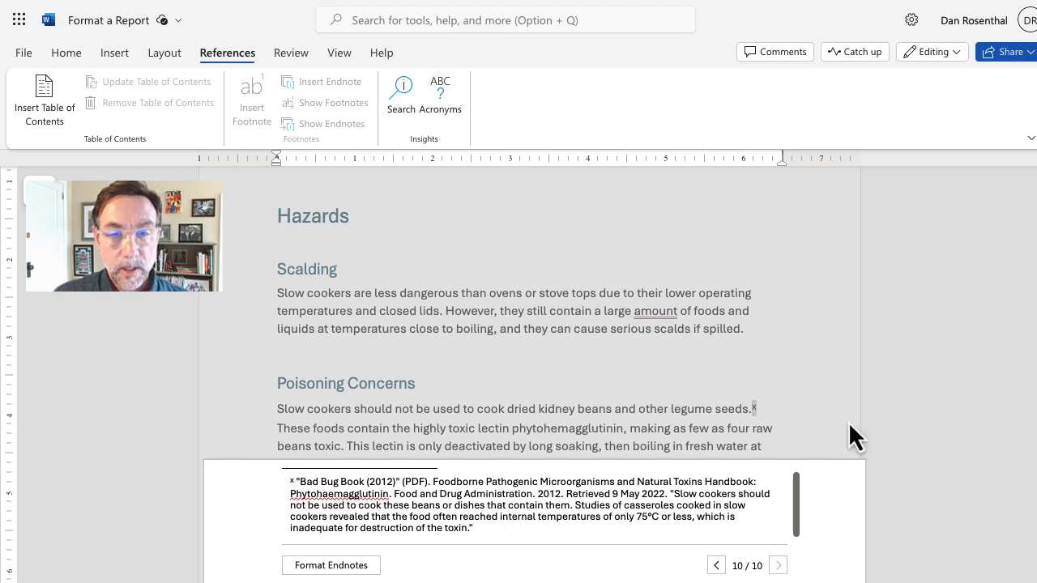
Step: Close the endnote x editor and scroll down past the Conclusion toward the References page
key("Escape")
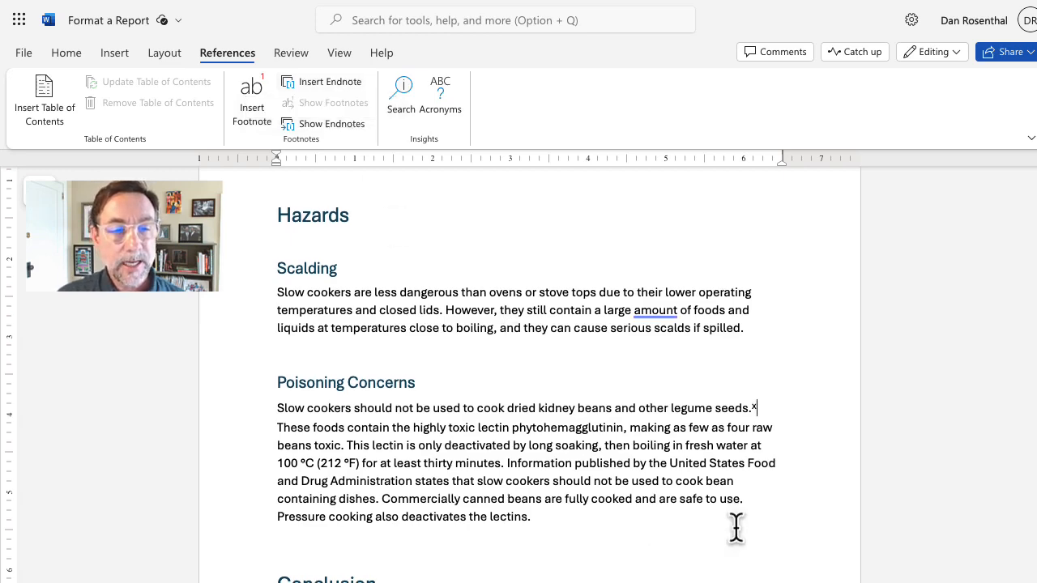
scroll(742, 544, "down", 6)
scroll(738, 534, "down", 2)
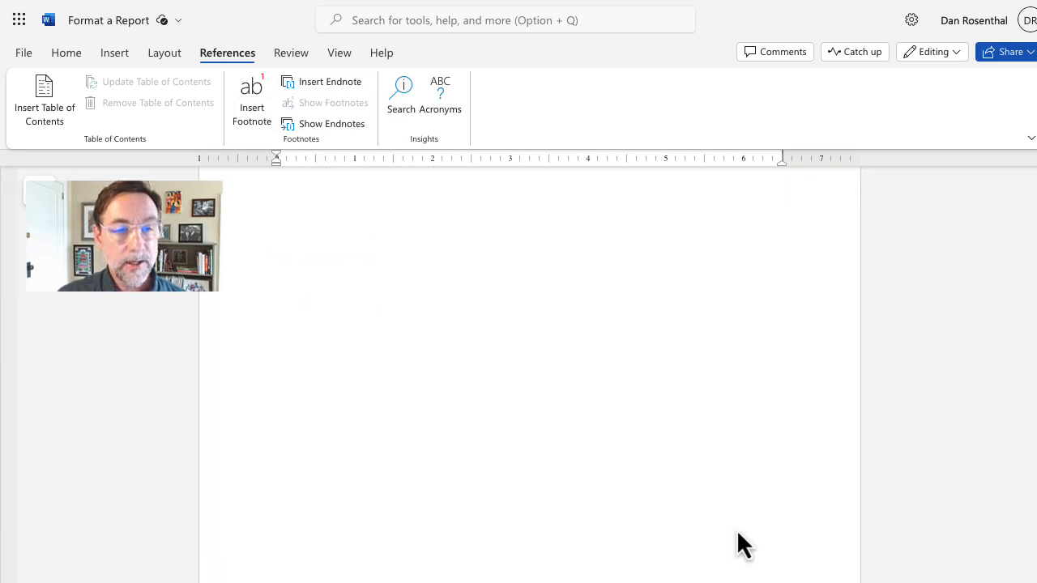
Step: Put the cursor at the end of the References heading and bring up the View options
left_click(344, 414)
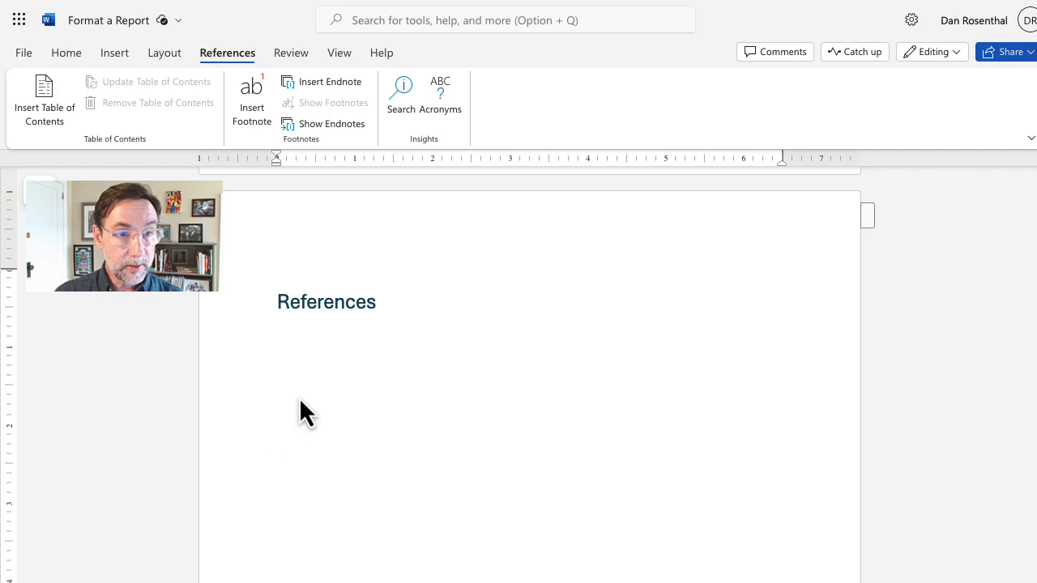
key("Up")
key("Up")
key("Down")
key("Down")
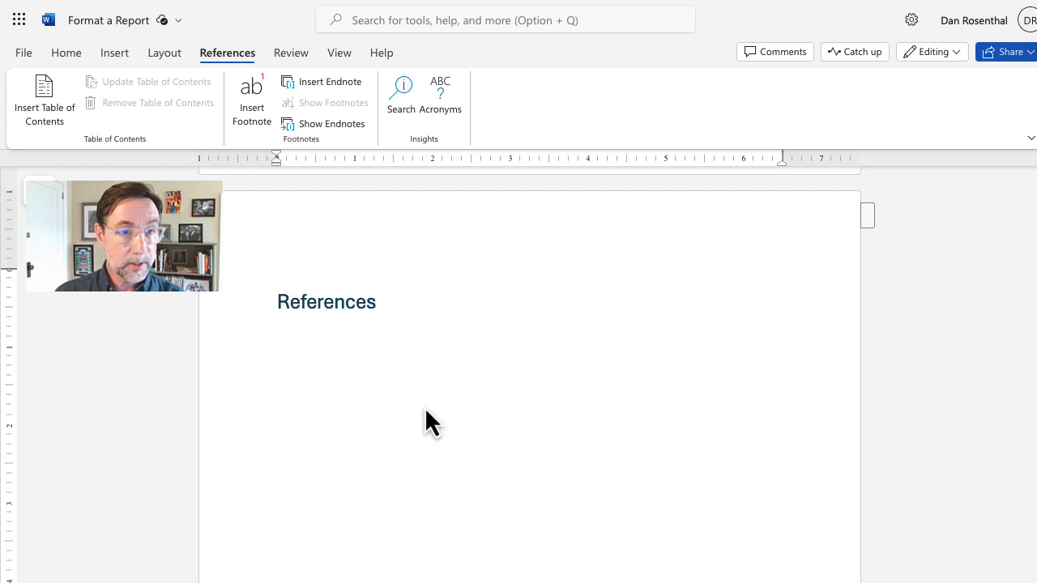
key("Up")
key("Up")
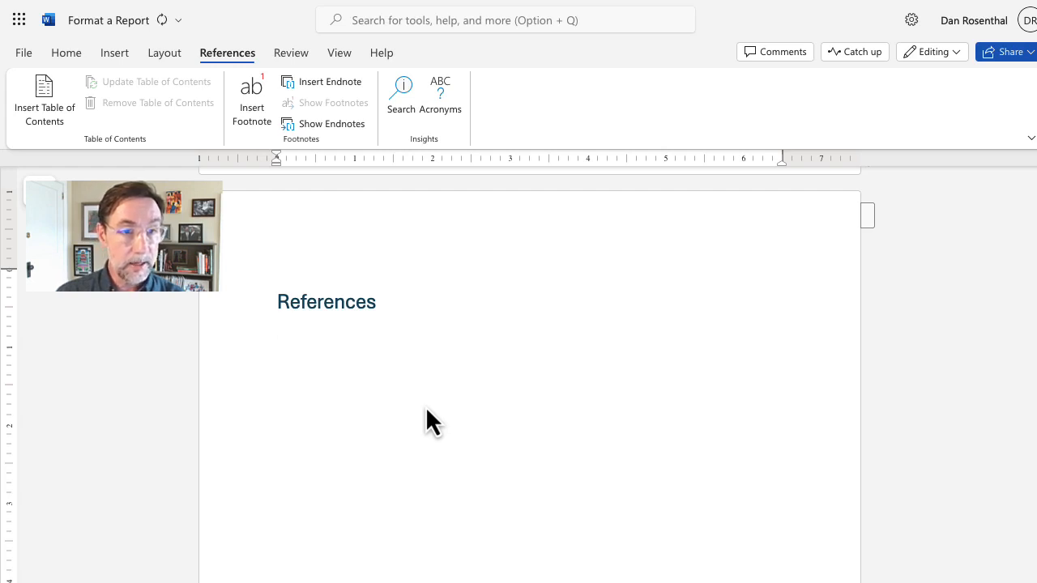
key("BackSpace")
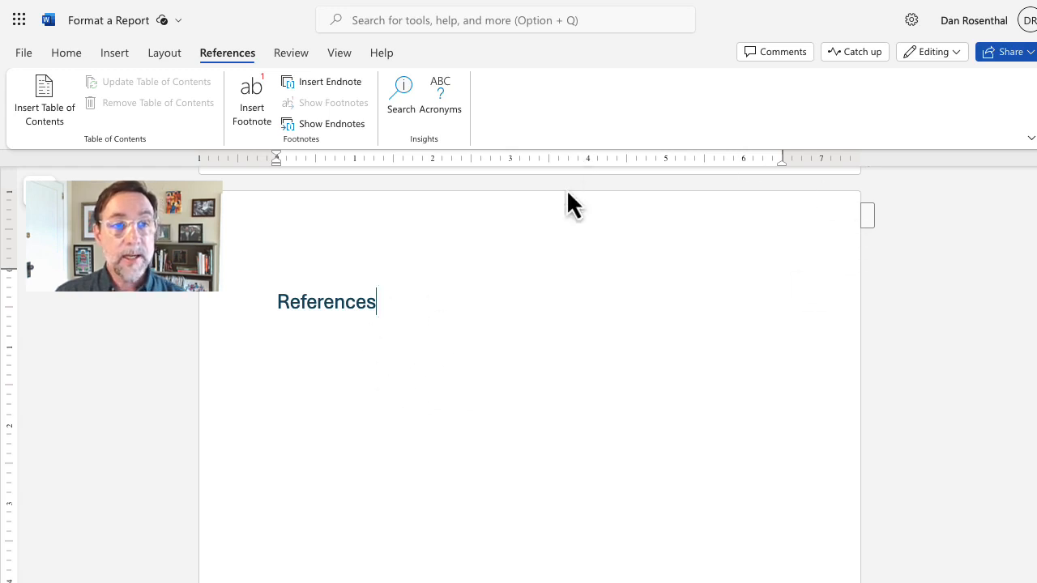
left_click(336, 55)
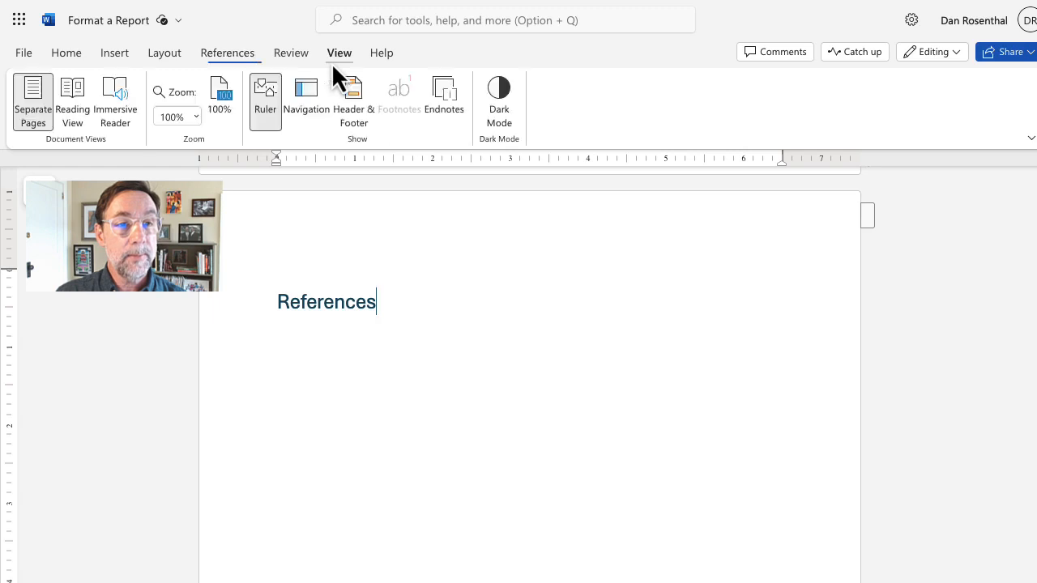
Step: Check in Reading View that References lists all ten endnotes, then switch back to editing
left_click(72, 91)
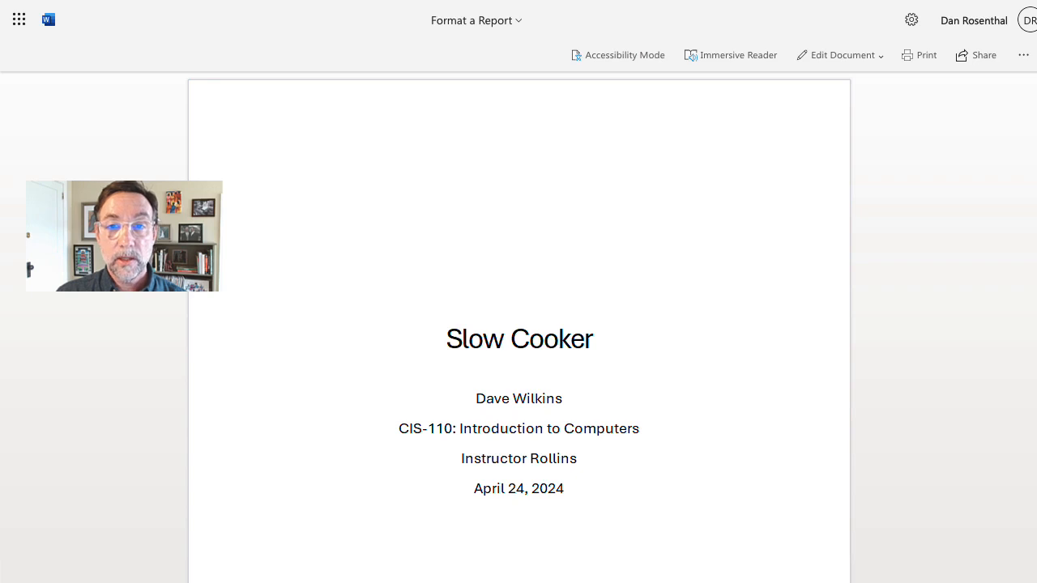
scroll(519, 324, "down", 5)
scroll(519, 324, "down", 20)
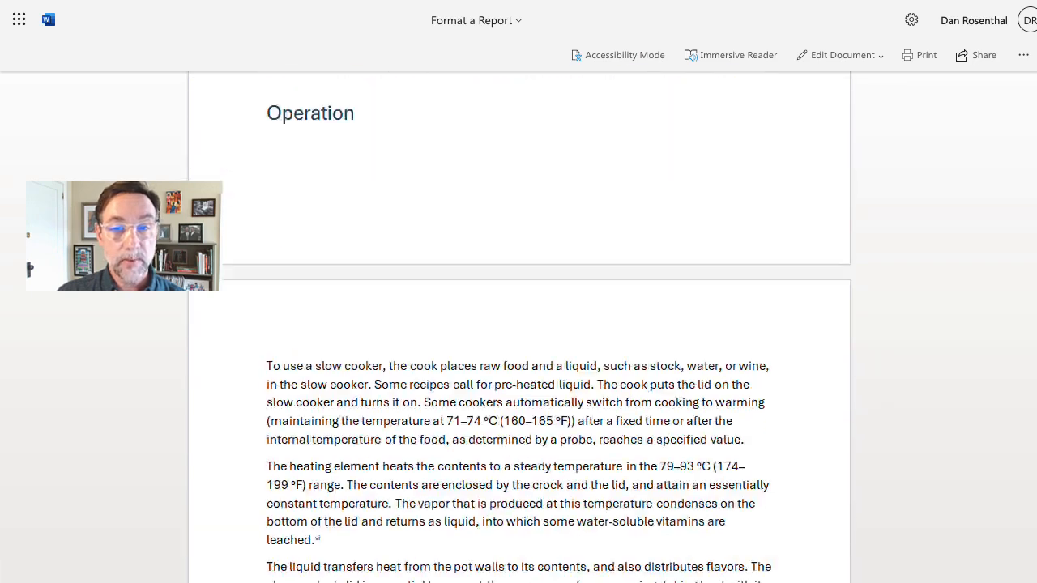
scroll(518, 324, "down", 20)
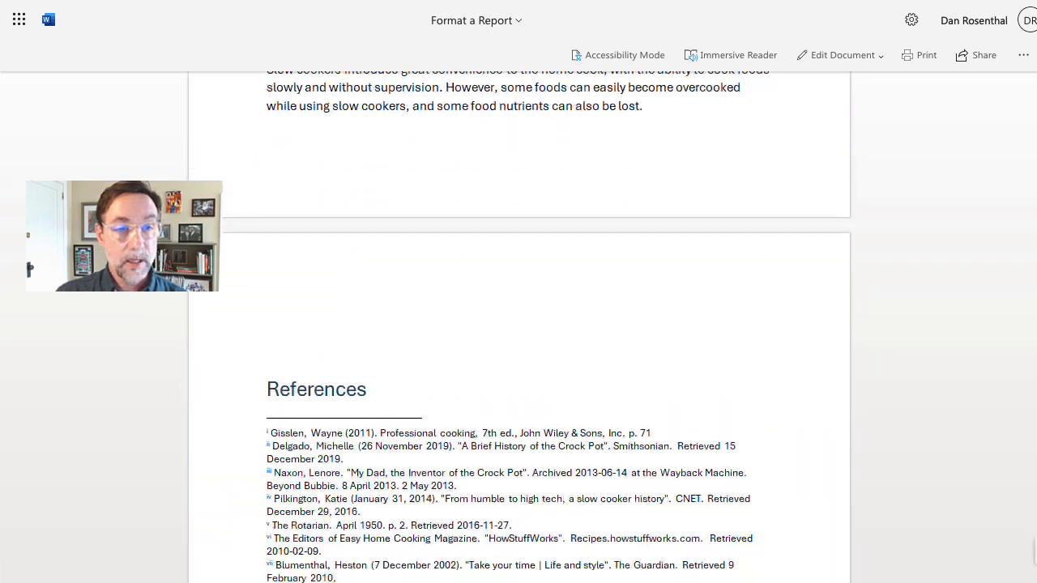
scroll(518, 324, "down", 2)
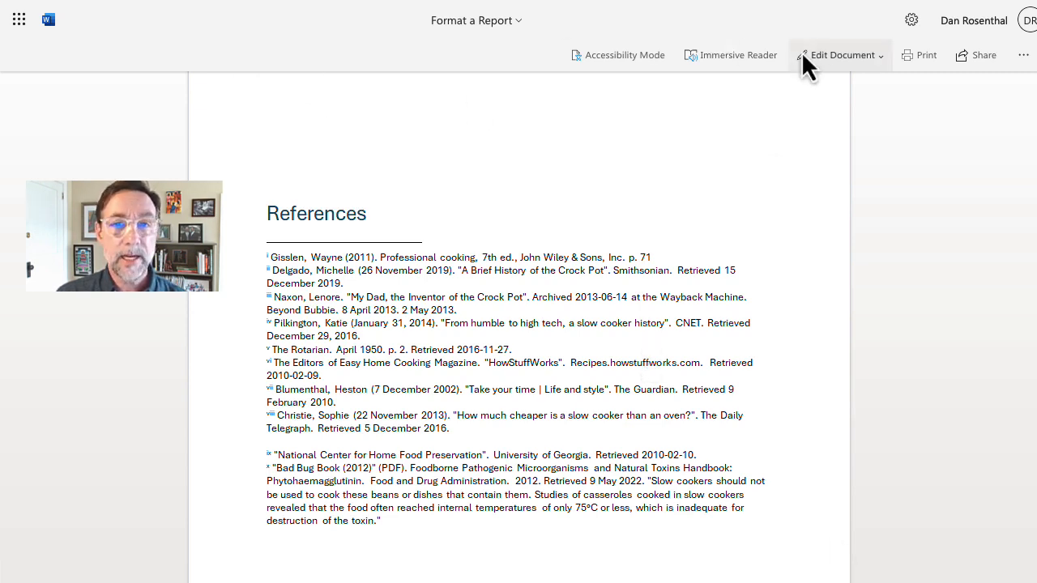
left_click(838, 55)
left_click(858, 97)
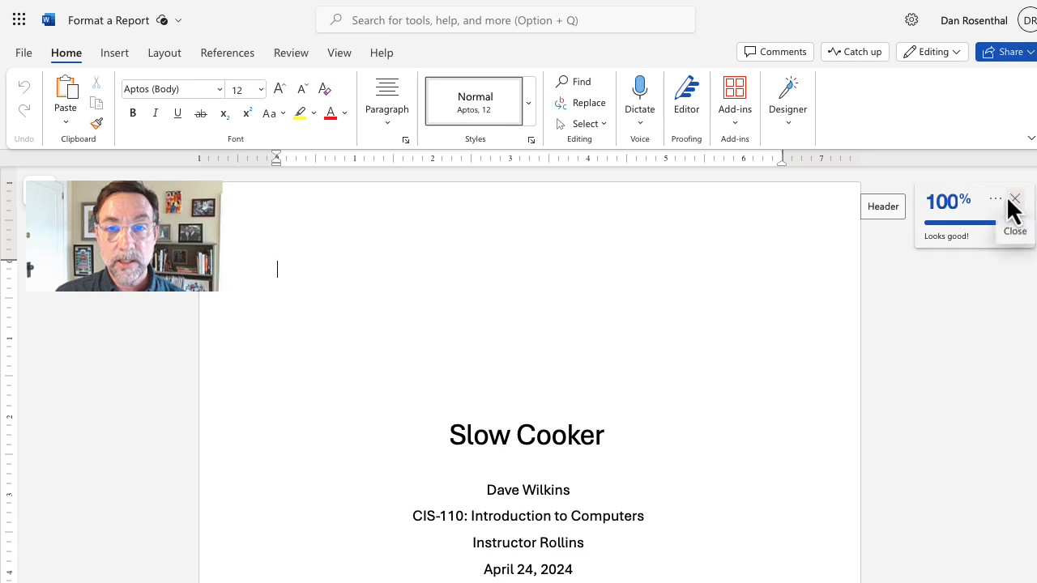
Step: Close the Editor score panel, zoom out and scroll through the report's pages
left_click(1010, 204)
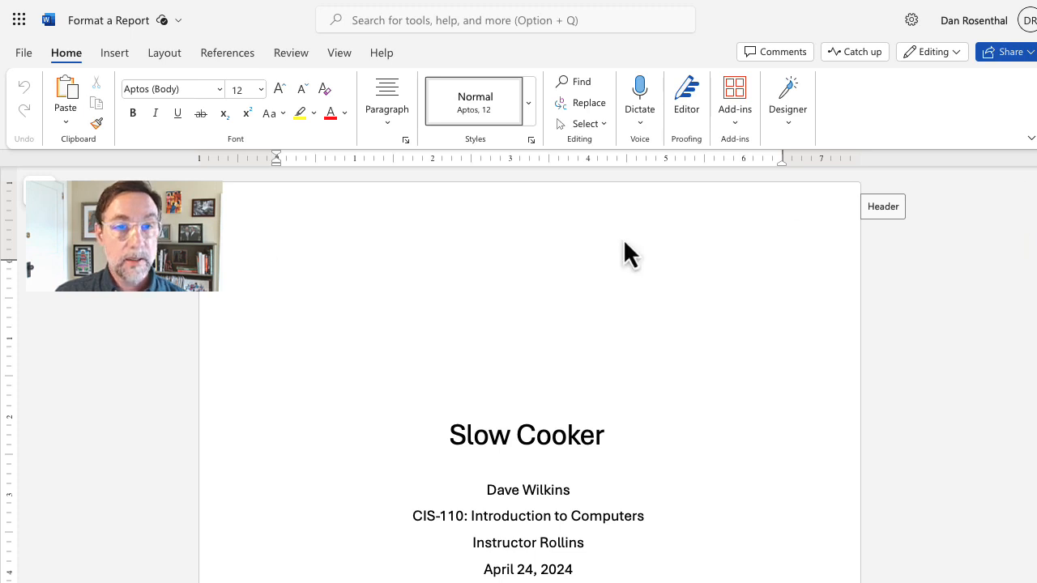
key("super+minus")
key("super+minus")
key("super+minus")
key("super+minus")
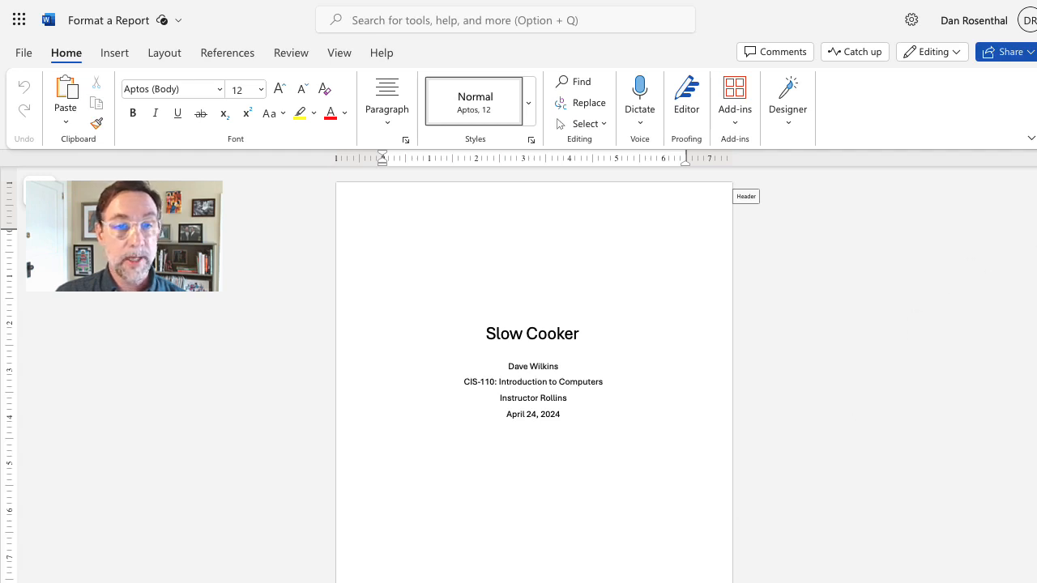
scroll(534, 372, "down", 6)
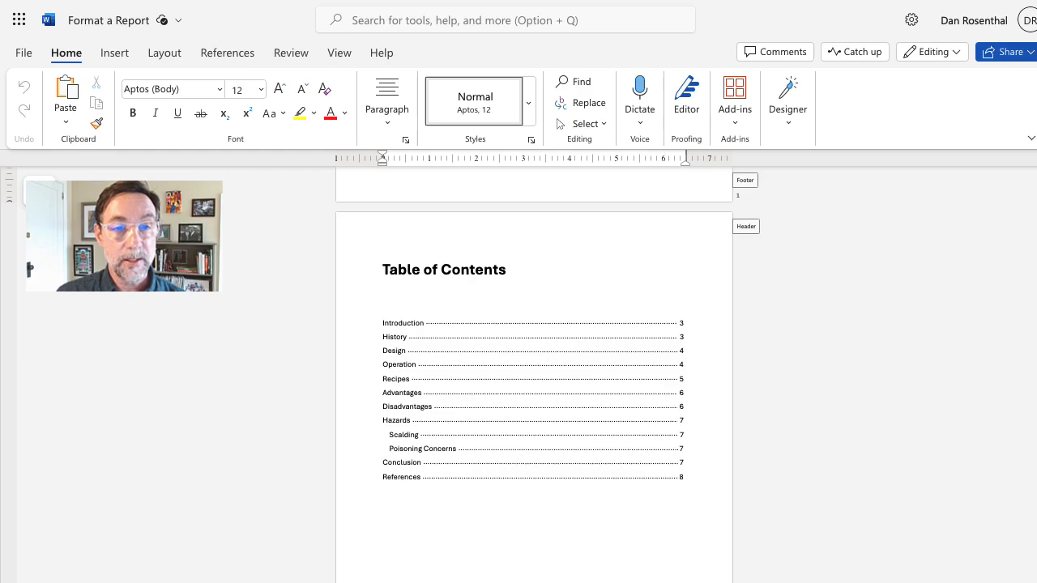
scroll(1032, 336, "down", 10)
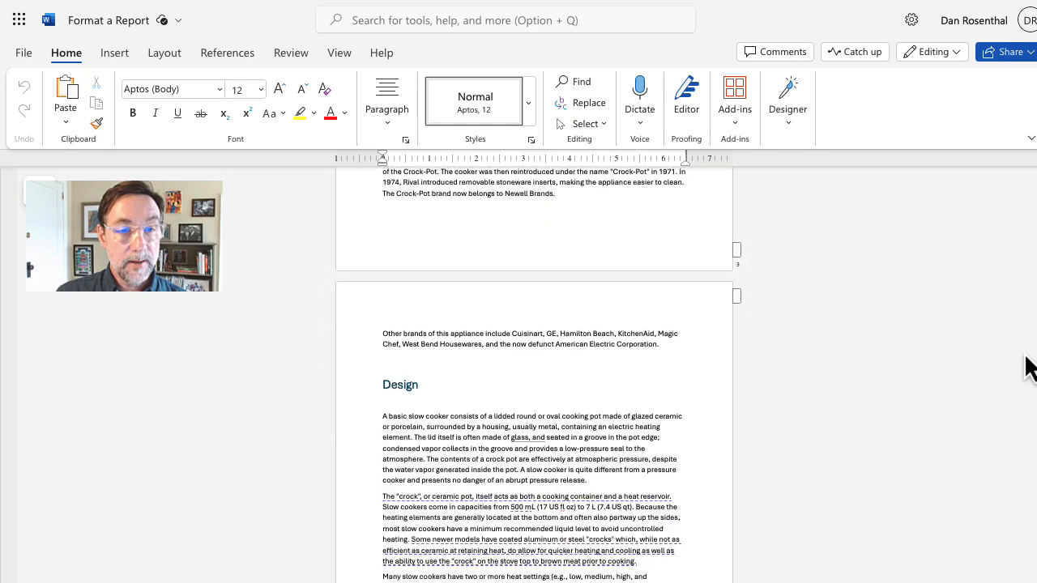
scroll(1030, 367, "down", 10)
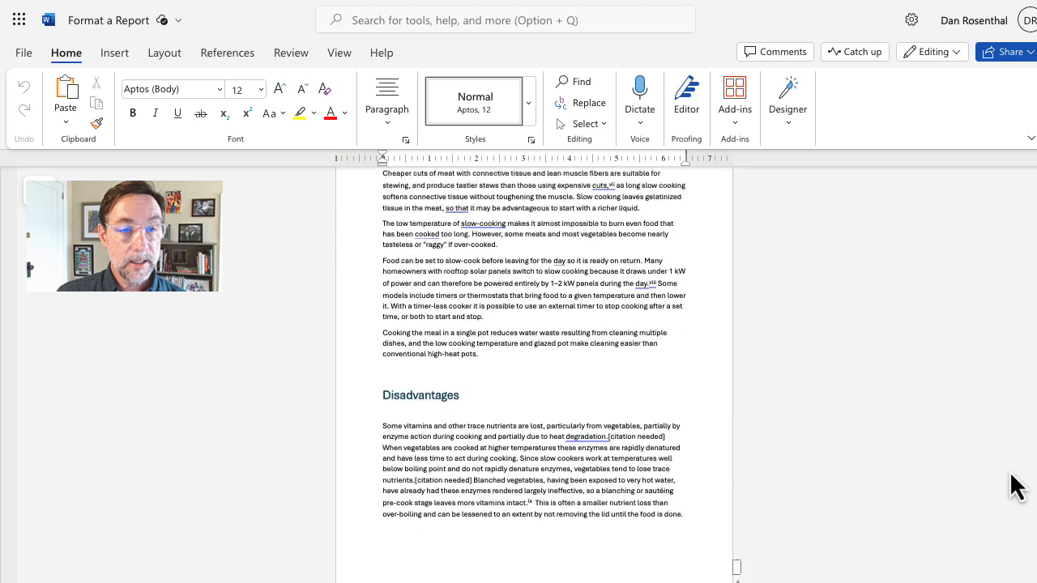
scroll(1016, 486, "down", 10)
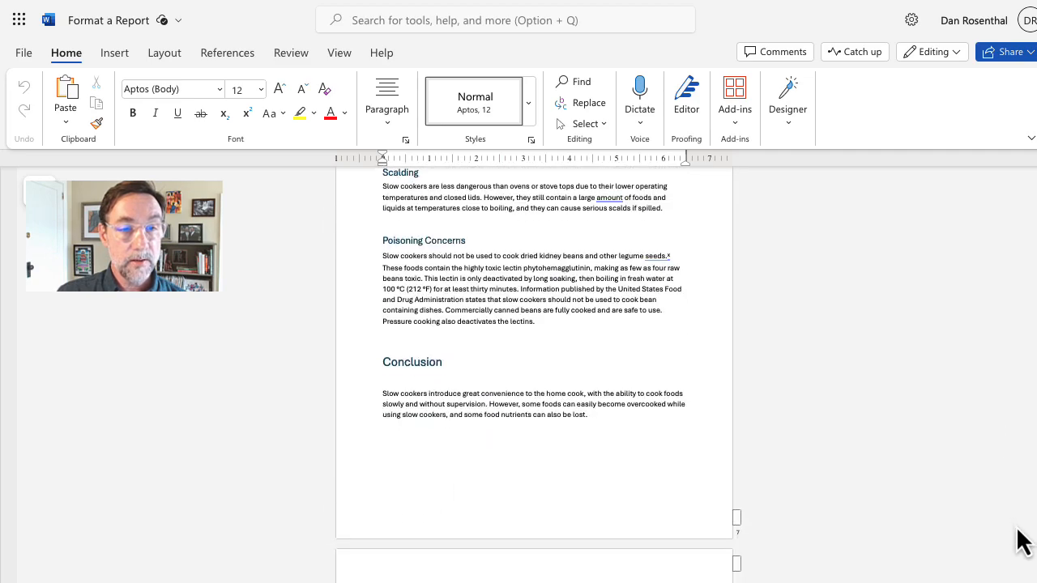
scroll(1022, 541, "down", 6)
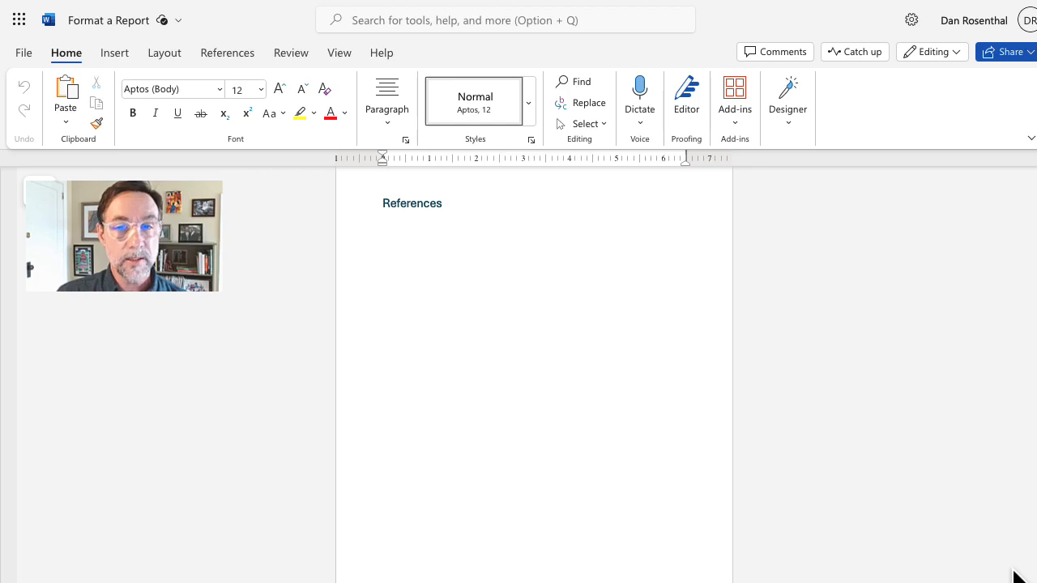
scroll(1016, 575, "up", 20)
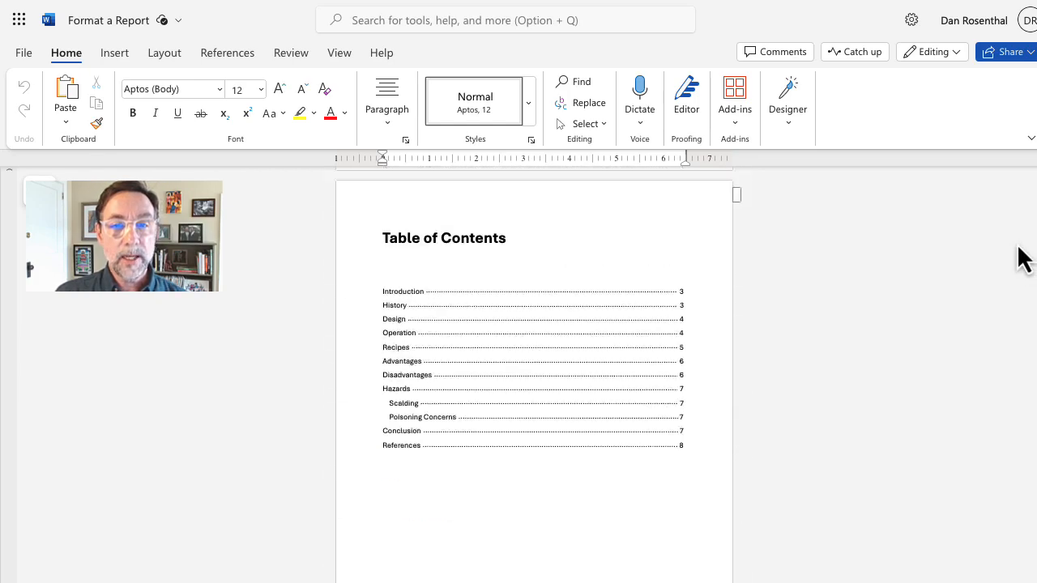
scroll(1018, 248, "up", 3)
scroll(1018, 248, "down", 2)
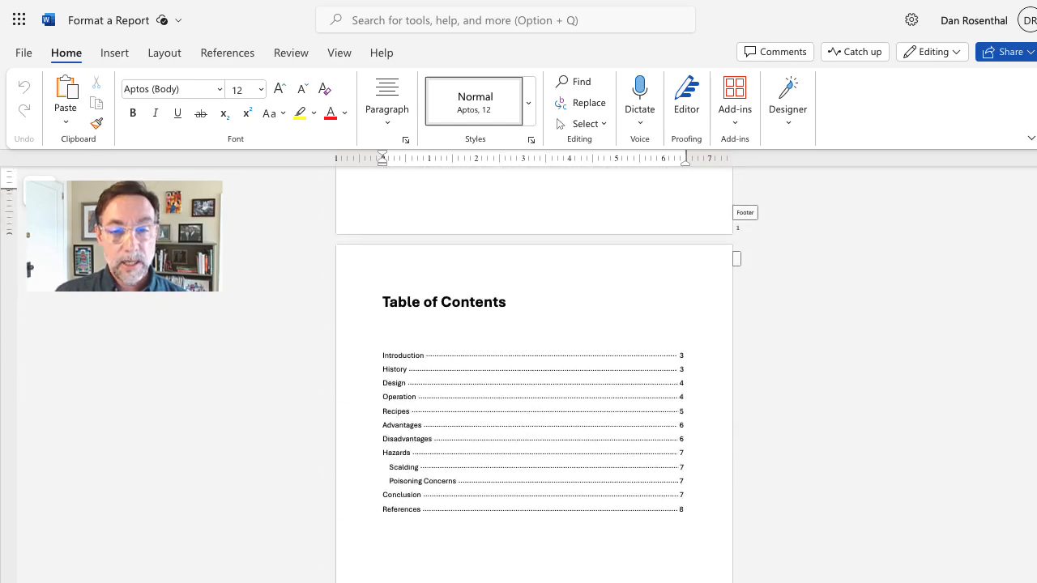
Step: Zoom back in on the Table of Contents, which lists Introduction through References on page 8
left_click(1022, 581)
left_click(1022, 580)
left_click(1022, 581)
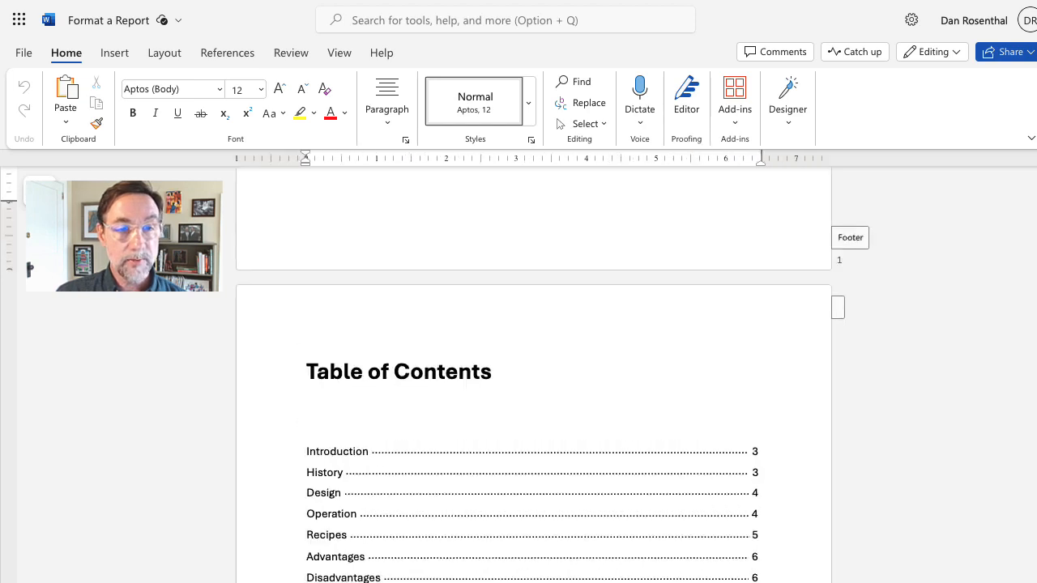
scroll(533, 372, "down", 5)
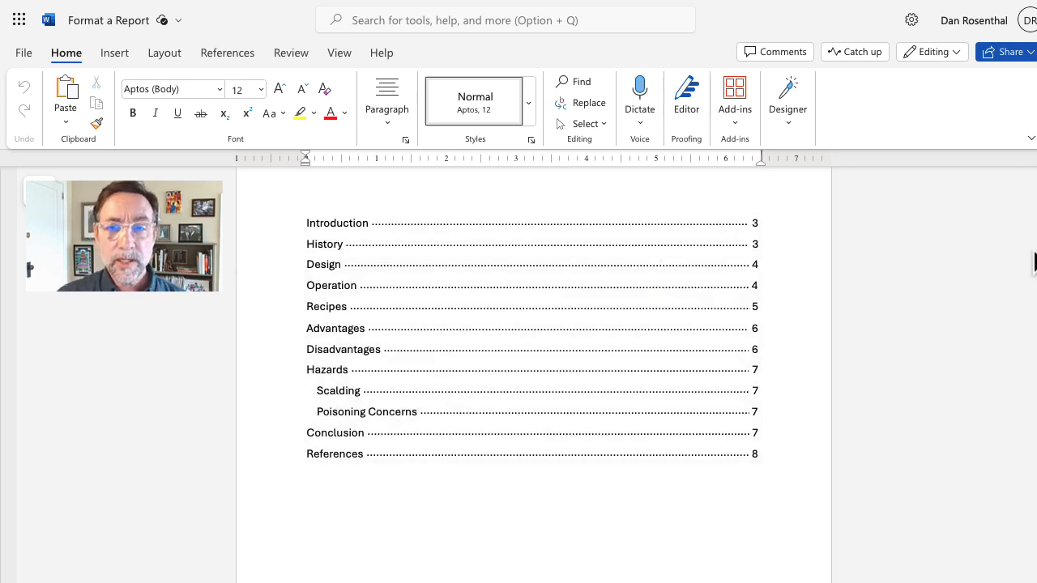
scroll(533, 373, "up", 10)
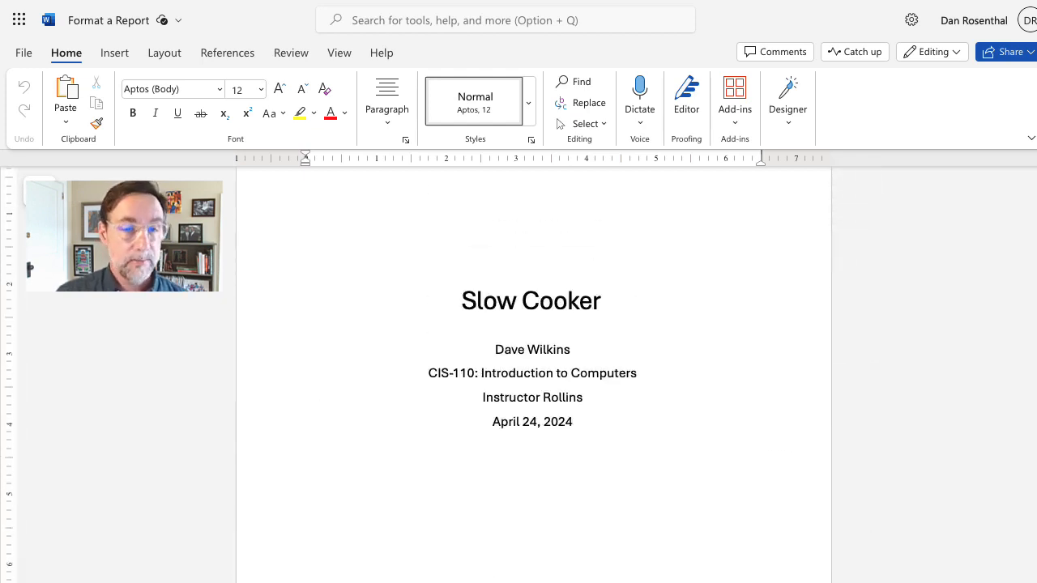
scroll(533, 373, "down", 10)
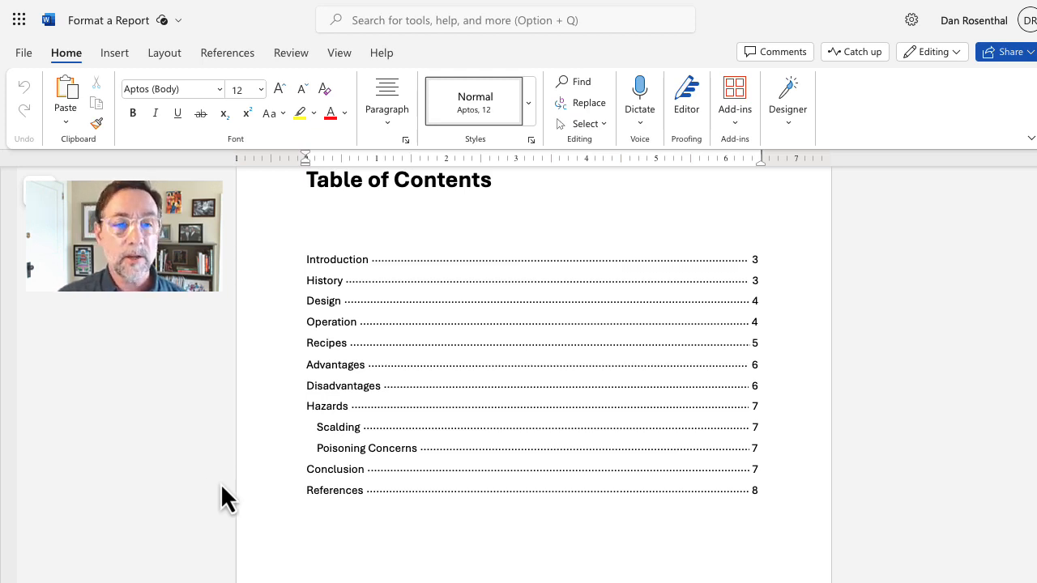
Step: Follow the Scalding contents link, then scroll back up to the Recipes section on page 5
mouse_move(399, 483)
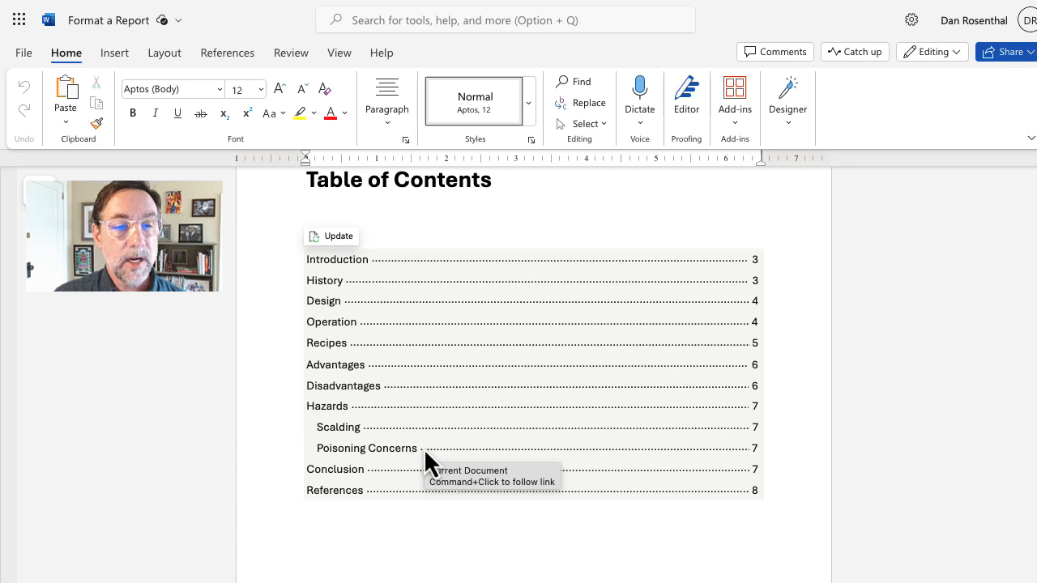
left_click(350, 427, "super")
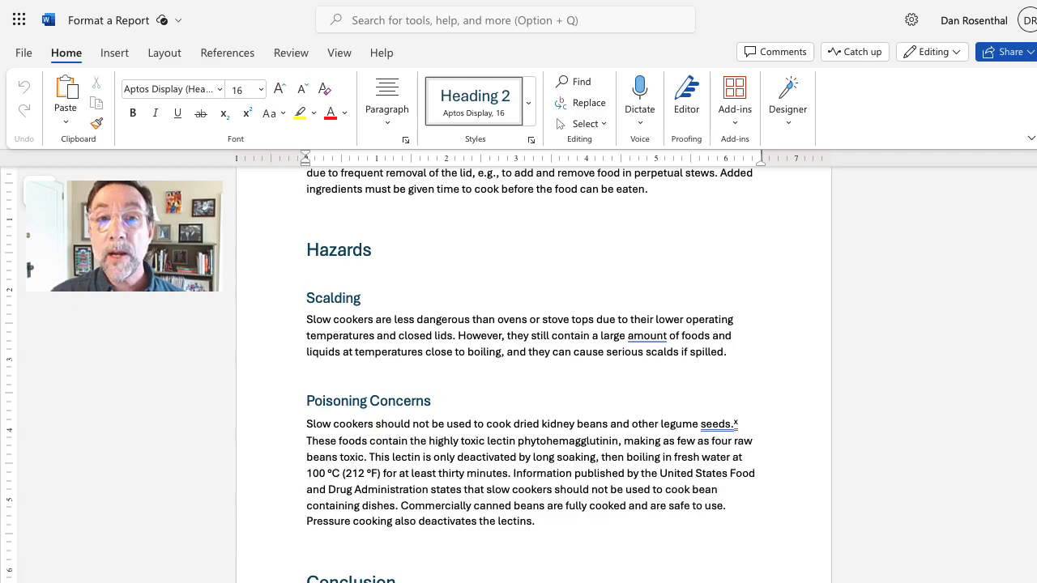
scroll(533, 364, "up", 3)
scroll(878, 282, "up", 20)
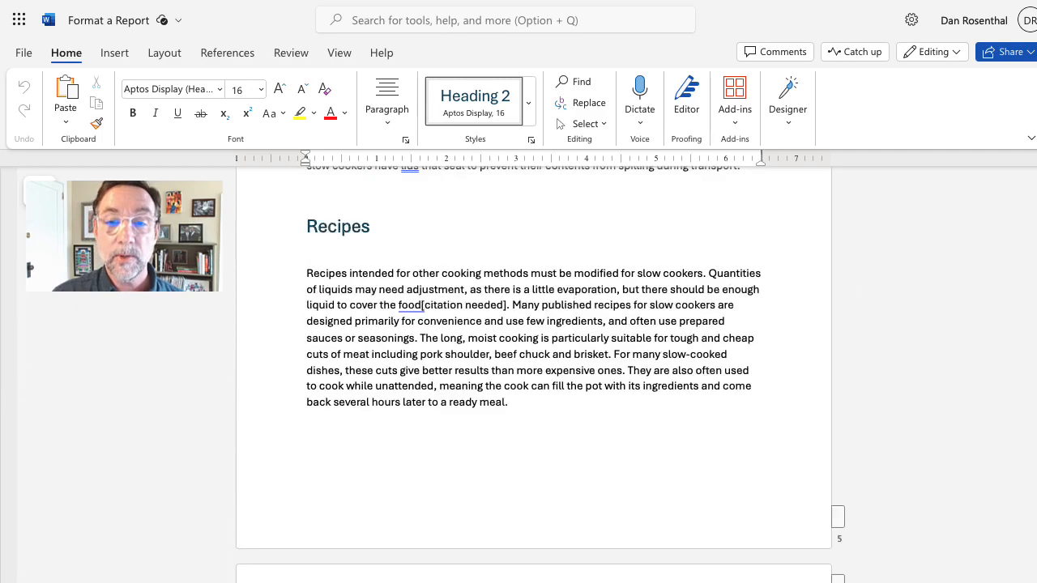